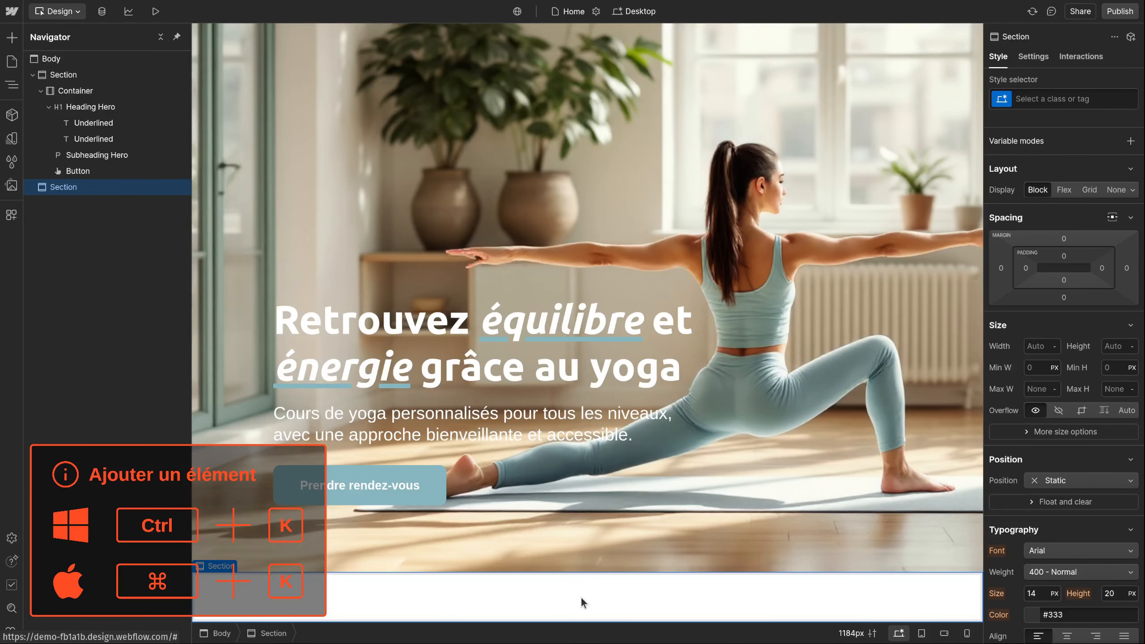
Add a Container element inside the empty second section below the hero.
key(ctrl+k)
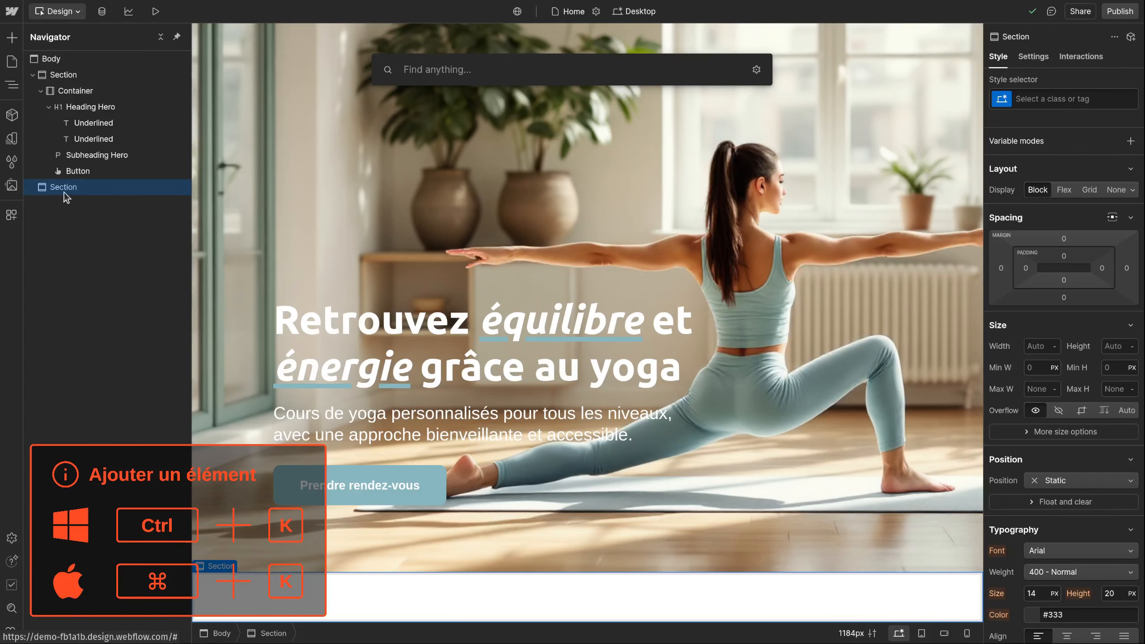
text(con)
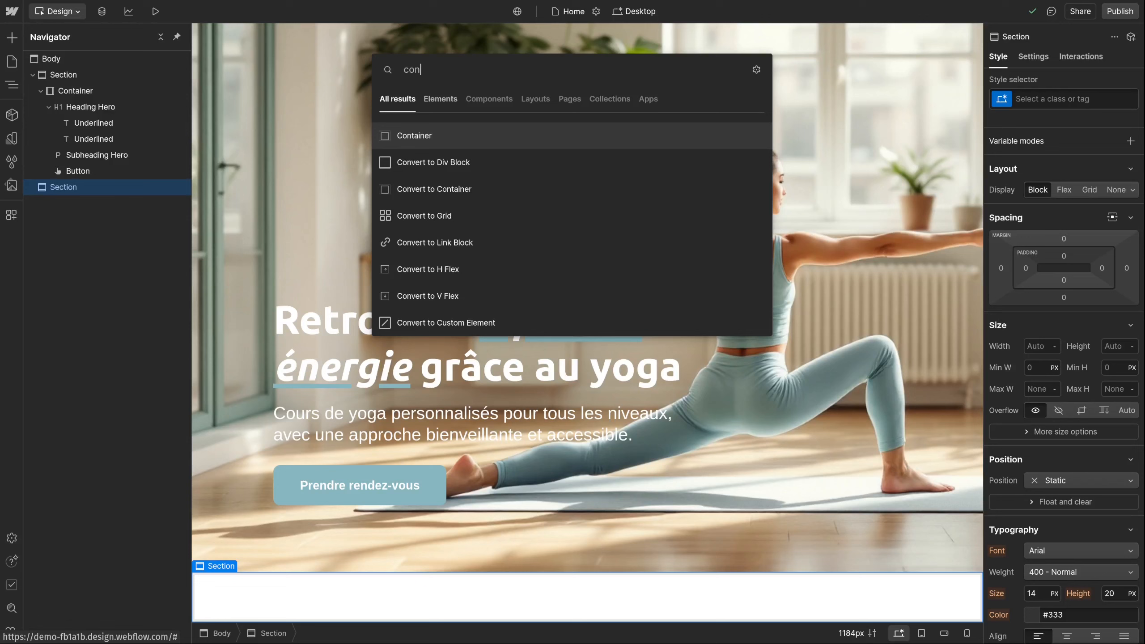
click(439, 135)
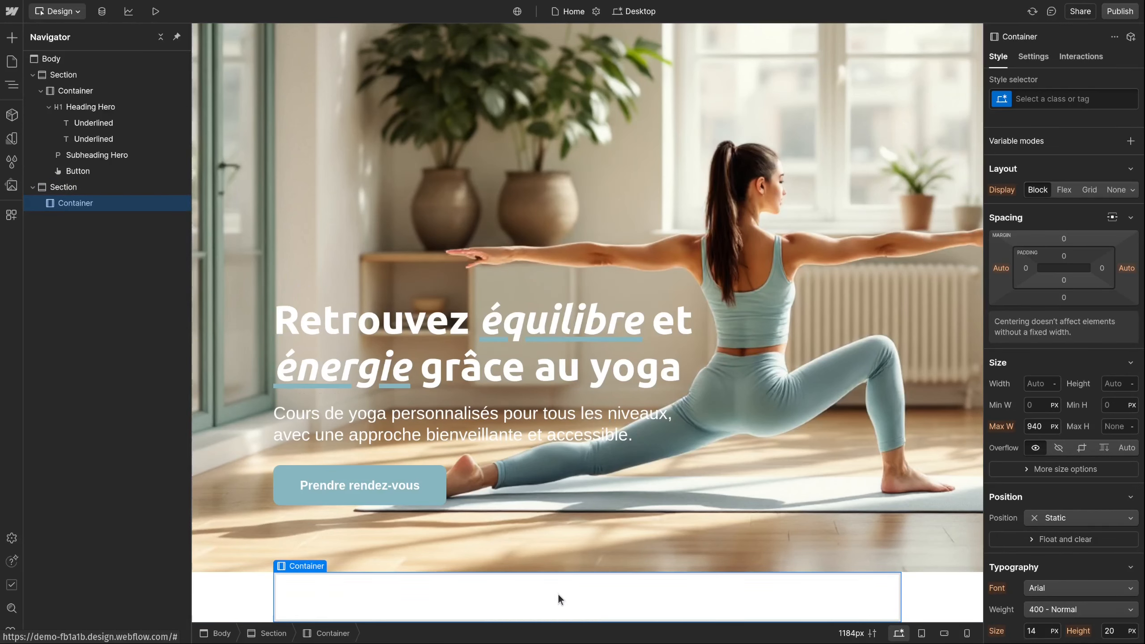
click(11, 38)
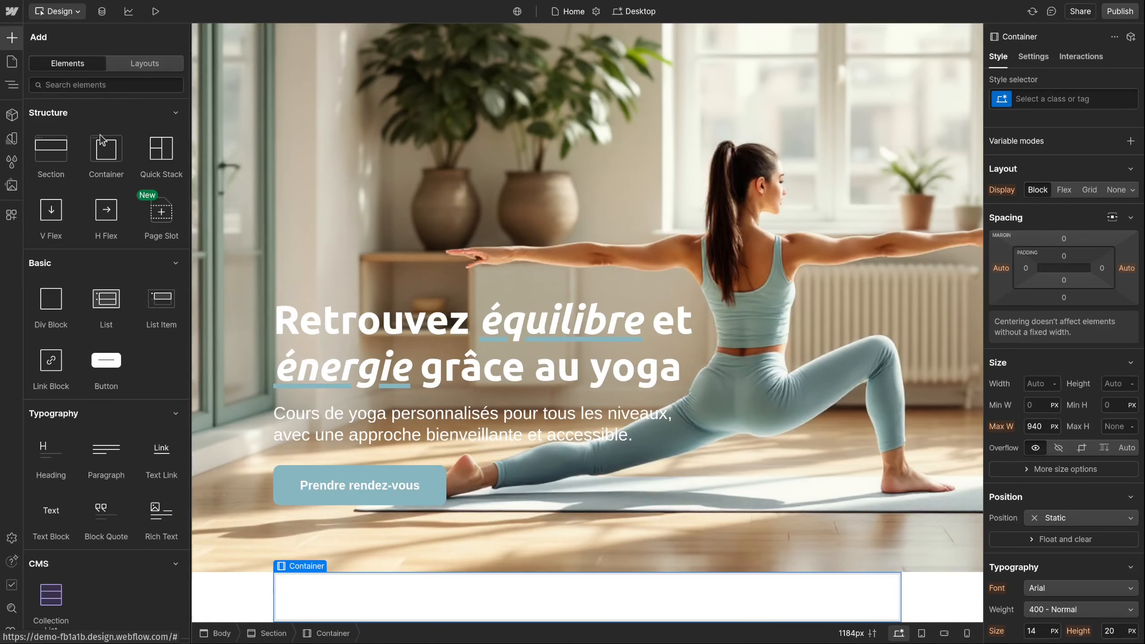
click(15, 44)
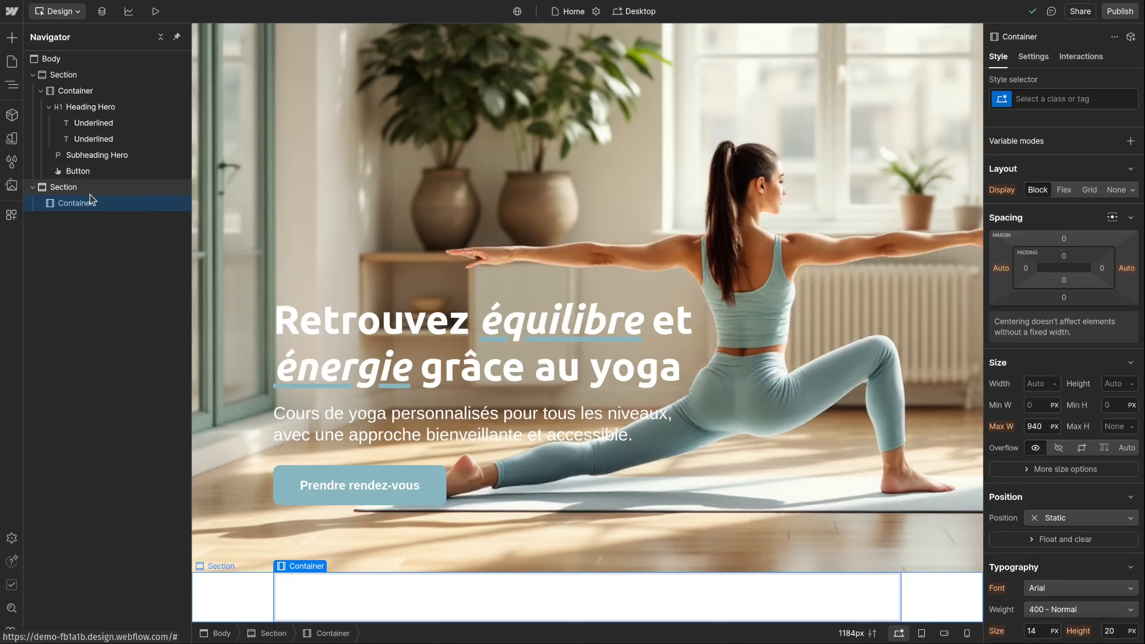
Apply the existing Section class to the second section.
click(70, 189)
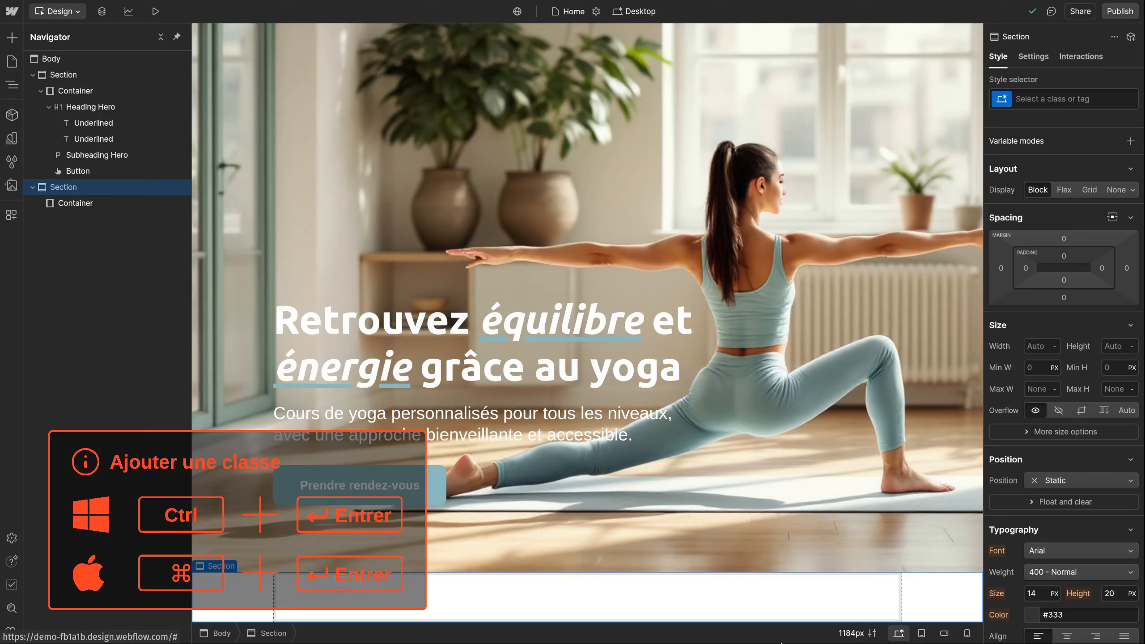
key(ctrl+Return)
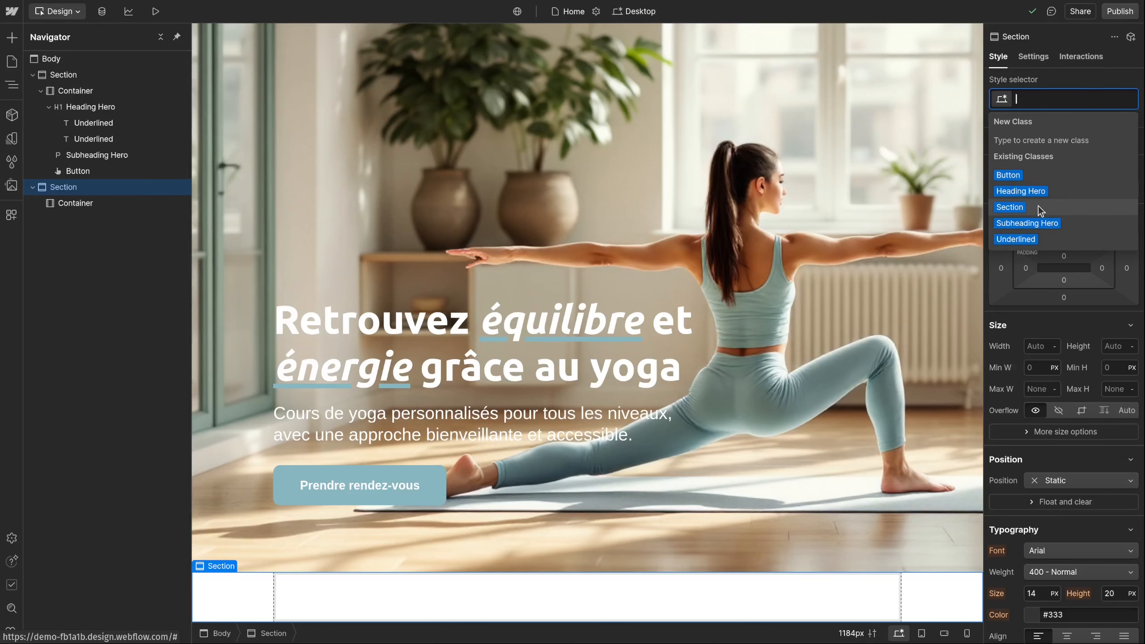
text(Sec)
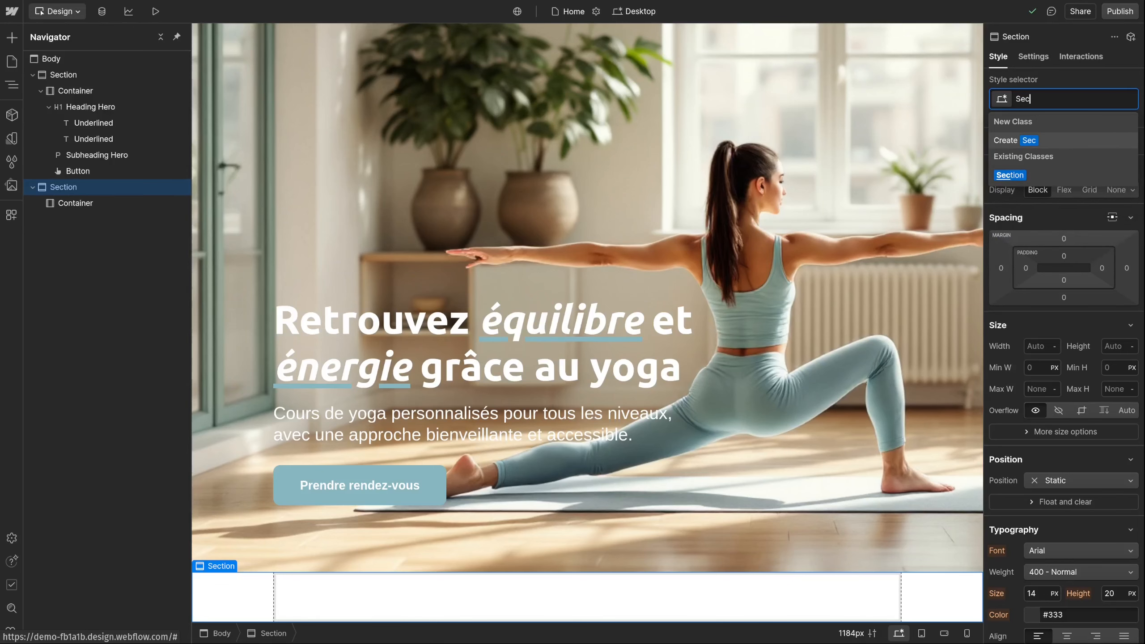
click(1029, 176)
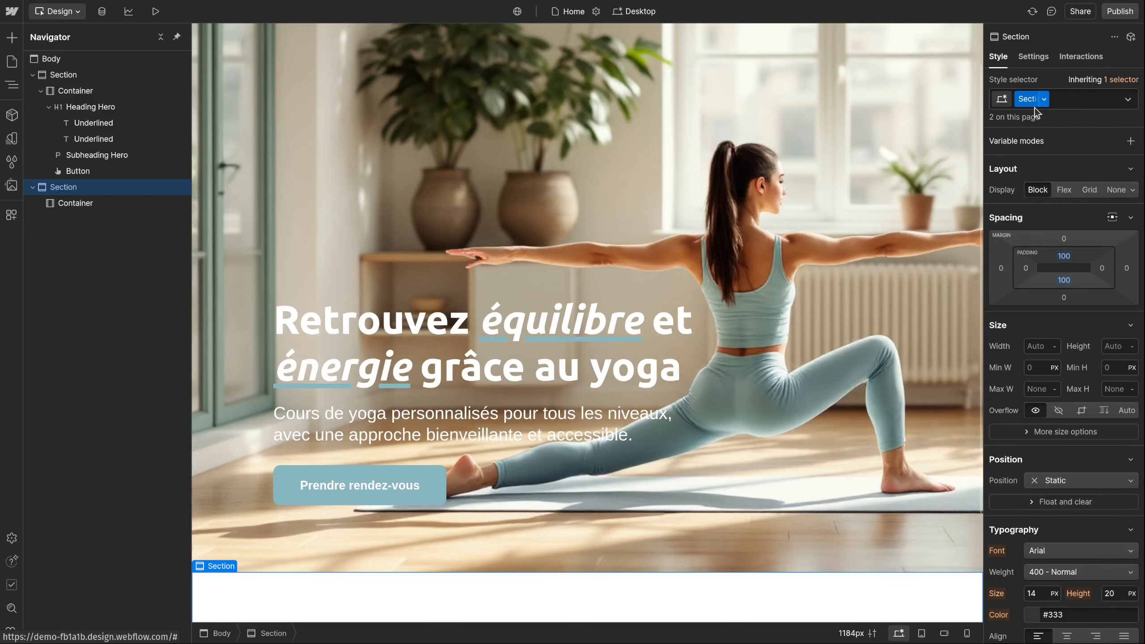
scroll(604, 481, down, 3)
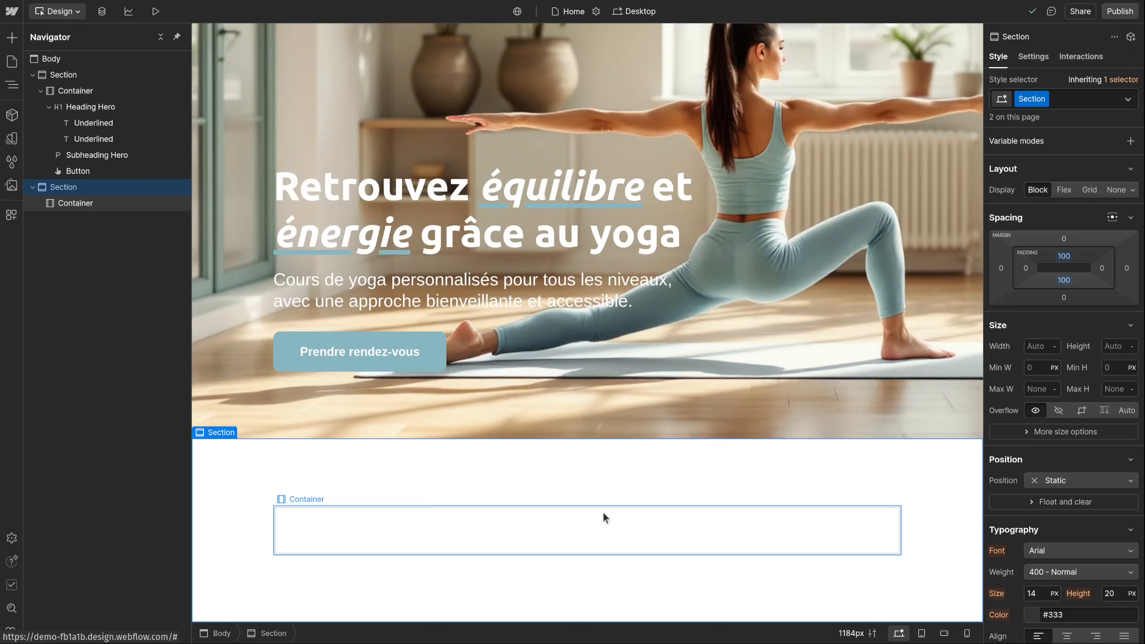
Place a Quick Stack inside the second section's container.
click(13, 40)
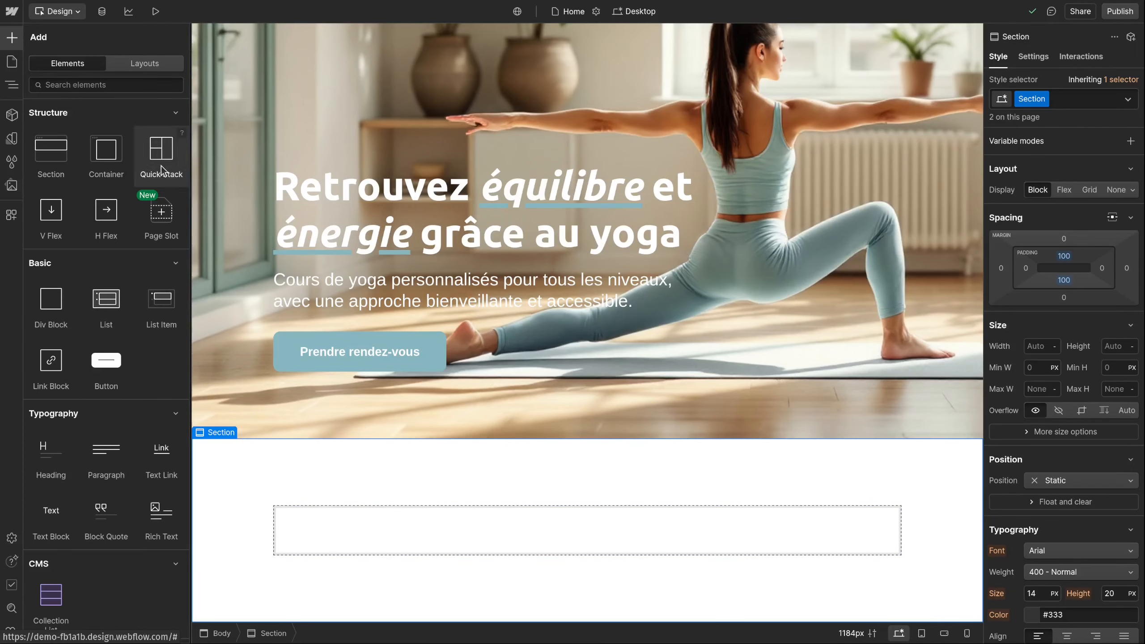
drag(162, 151, 600, 526)
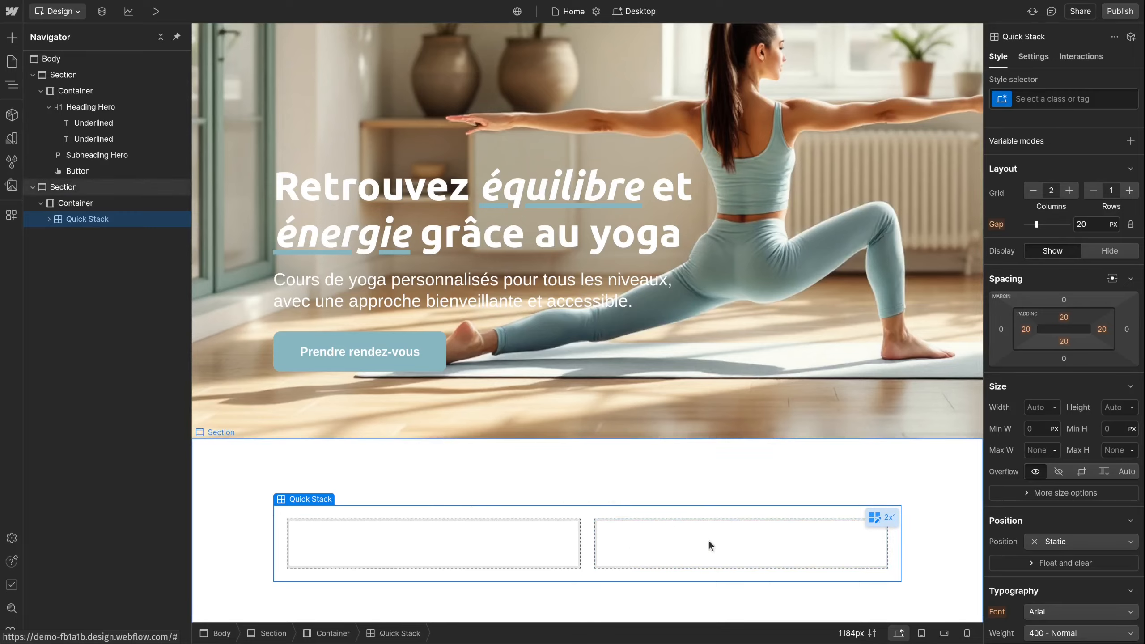
Try a five-column grid on the Quick Stack and return it to two columns.
click(1070, 191)
click(1070, 191)
click(1070, 191)
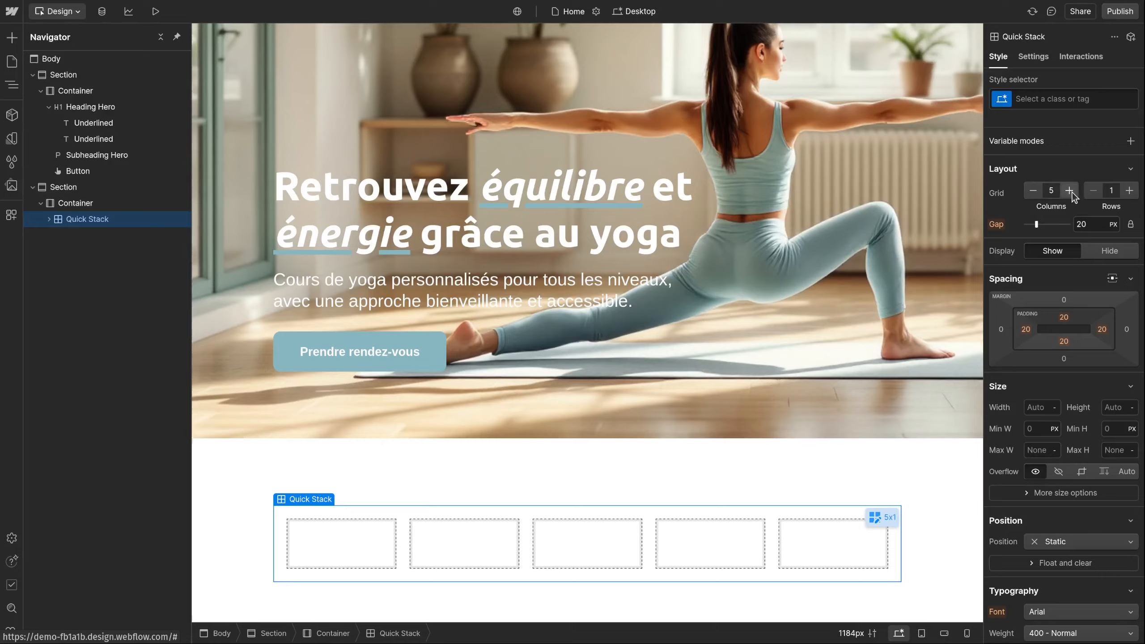
click(1033, 190)
click(1033, 191)
click(1033, 190)
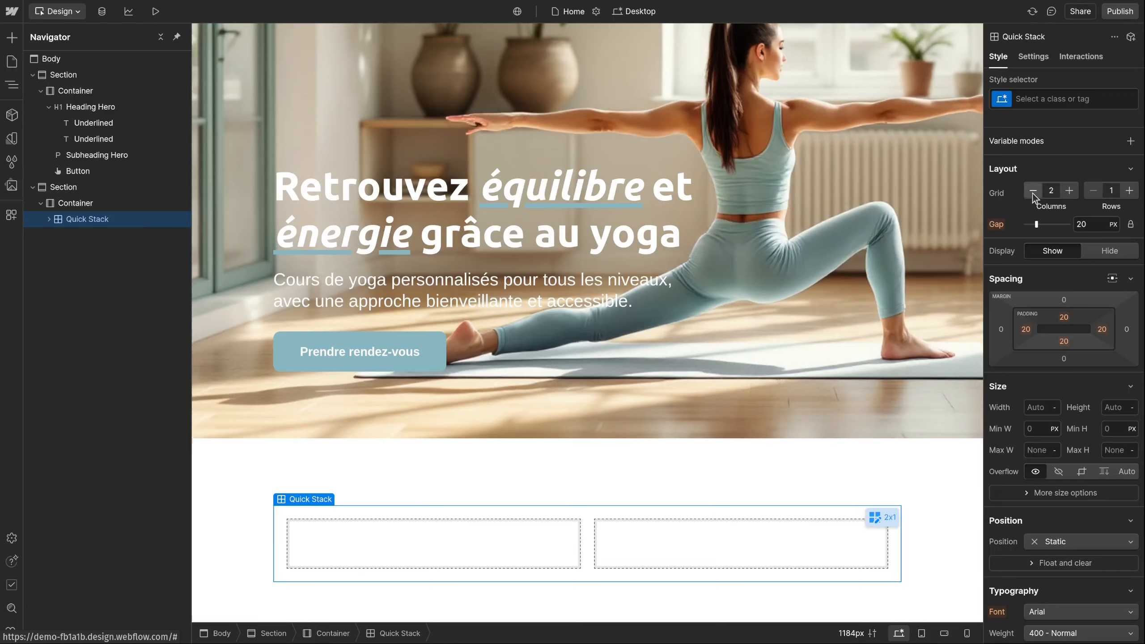
Try a four-row grid on the Quick Stack and return it to one row.
click(1130, 191)
click(1130, 190)
scroll(865, 530, down, 3)
click(1129, 190)
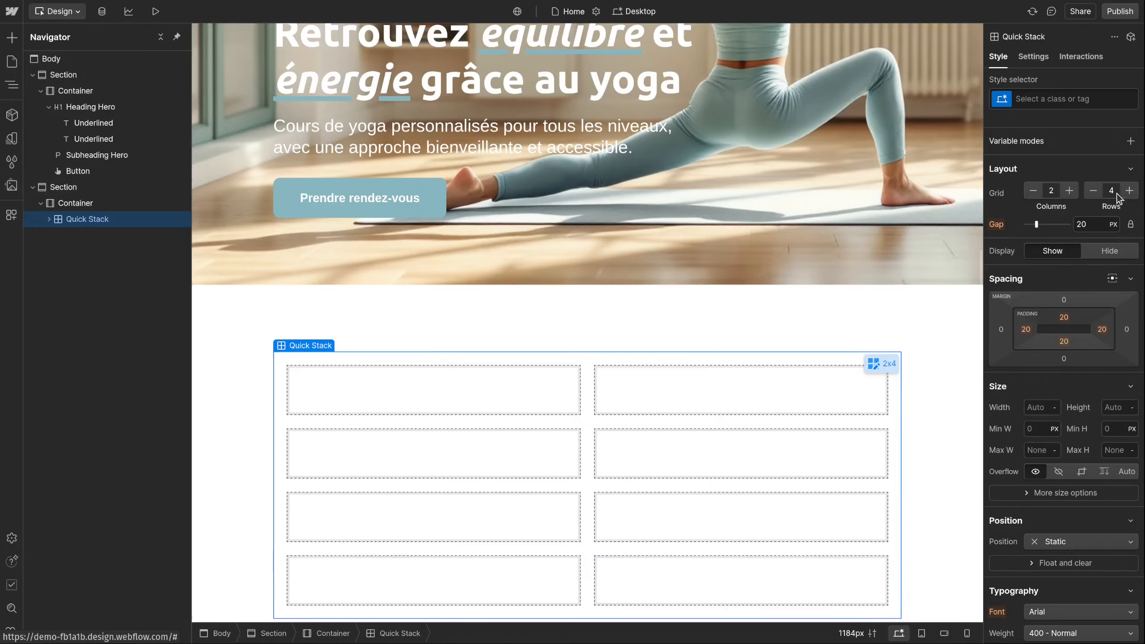
click(1094, 191)
click(1094, 190)
click(1094, 192)
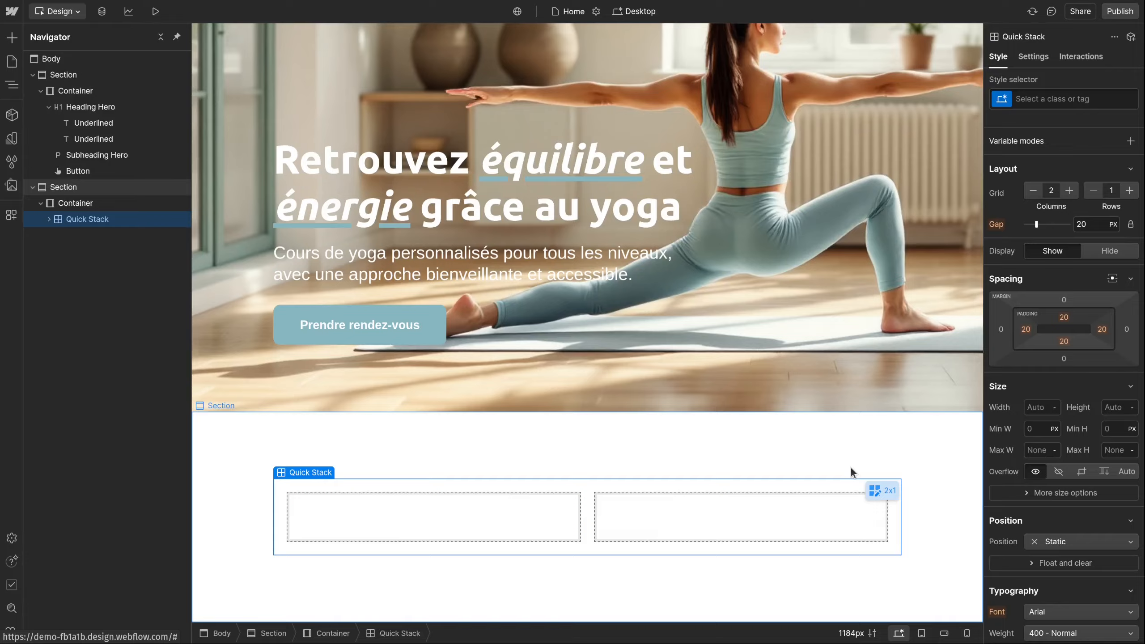
Create a new class named Quick Stack on the Quick Stack element.
click(1054, 101)
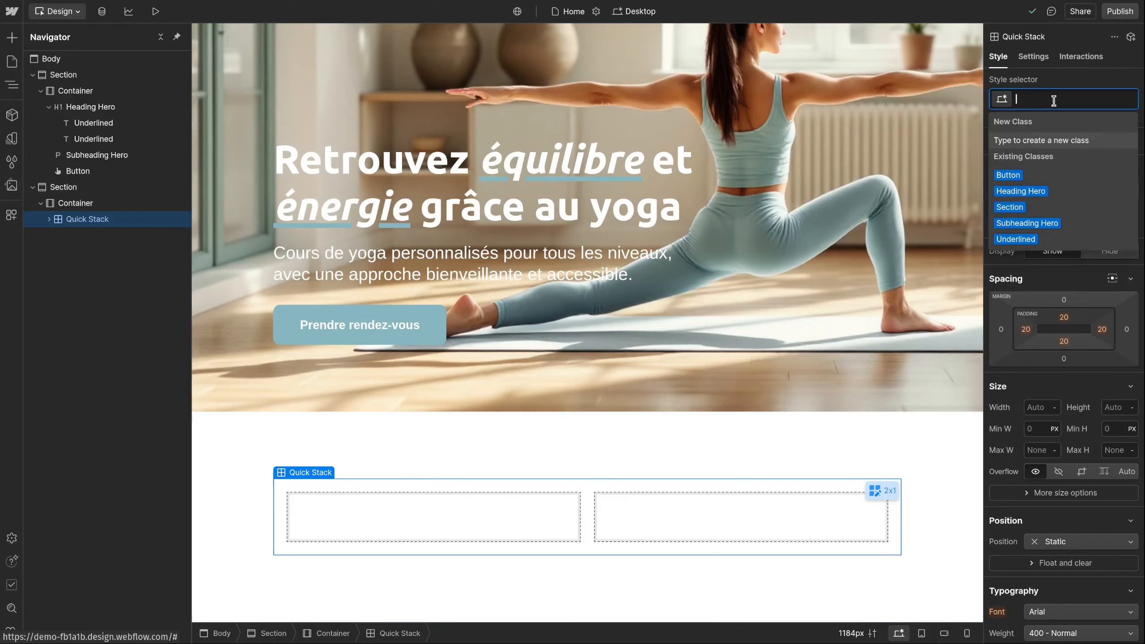
text(Quick Stack)
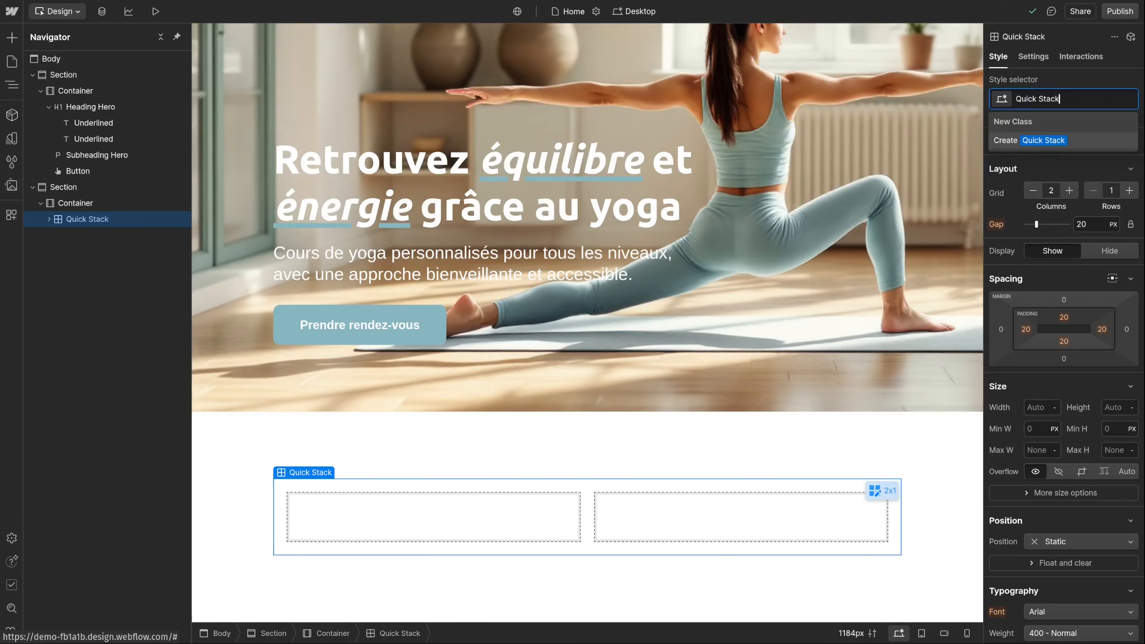
key(Return)
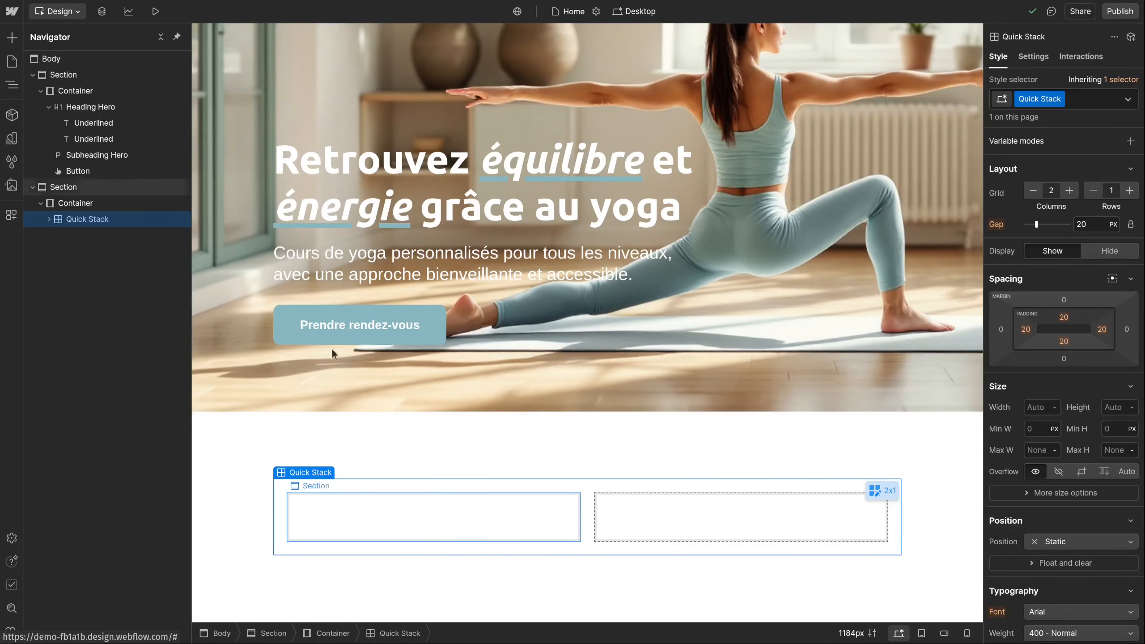
Add an Image element to the Quick Stack's first cell and use about.jpg from the assets as its picture.
click(419, 514)
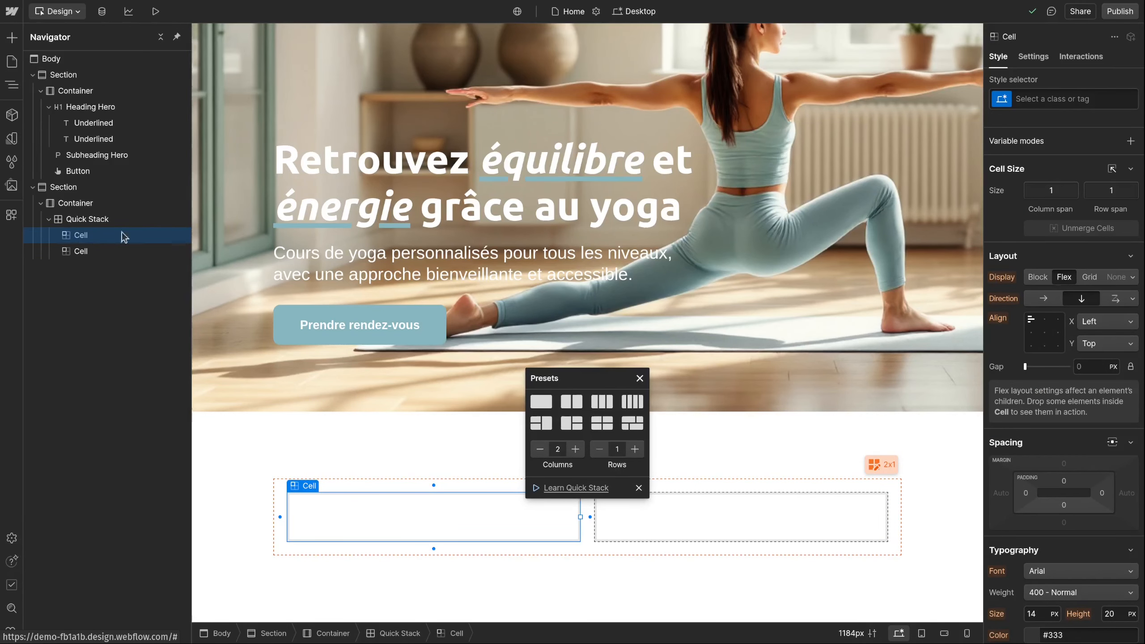
click(77, 252)
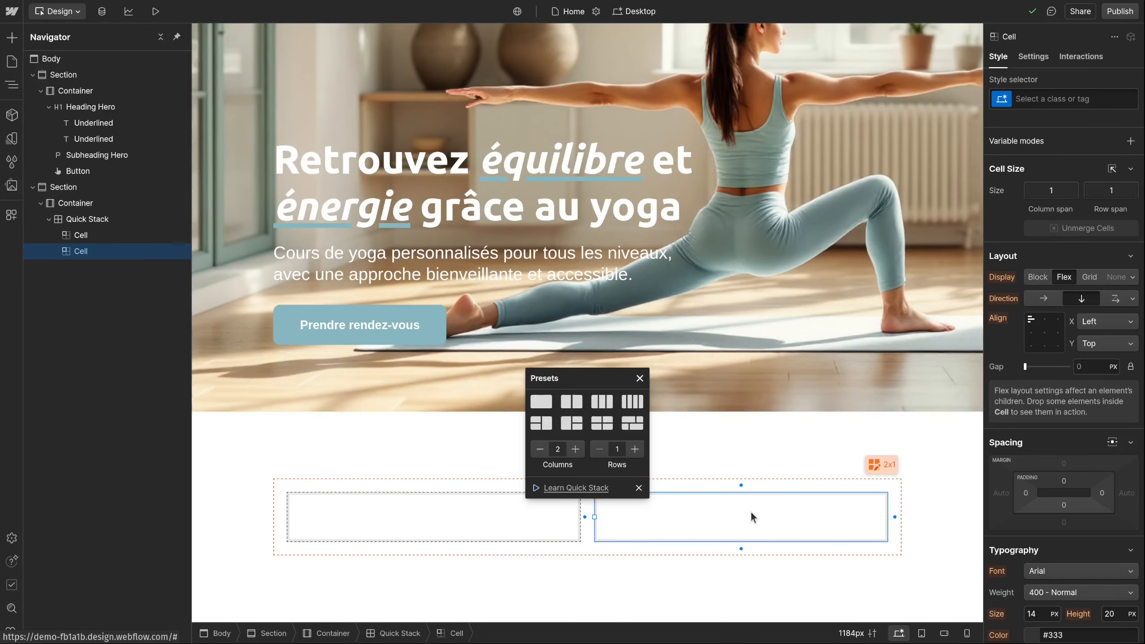
click(640, 379)
click(444, 528)
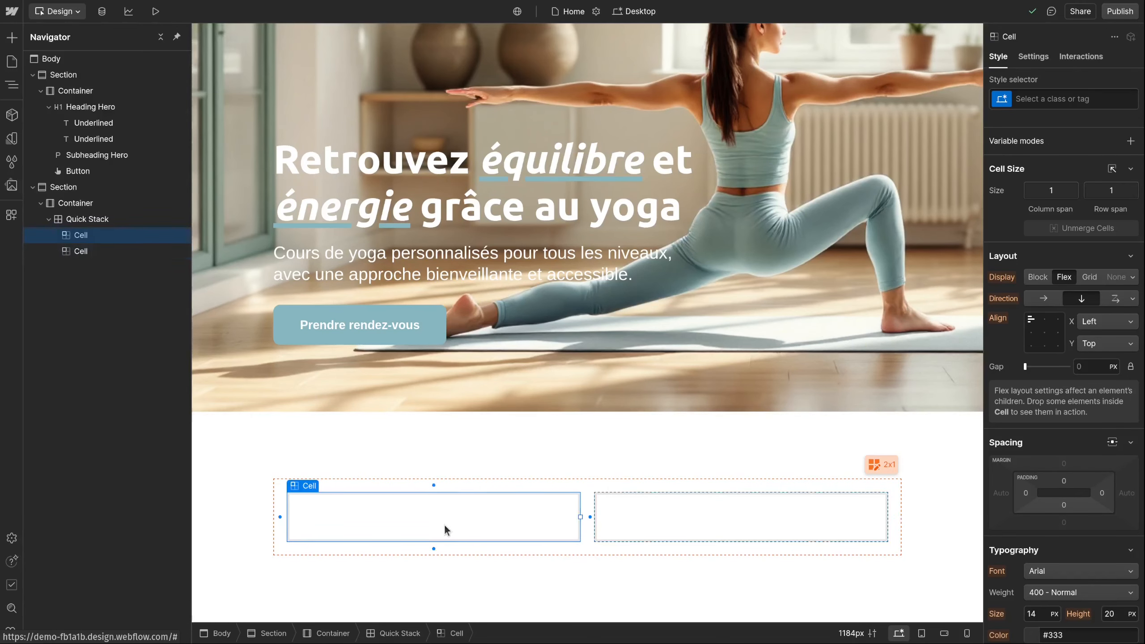
key(ctrl+k)
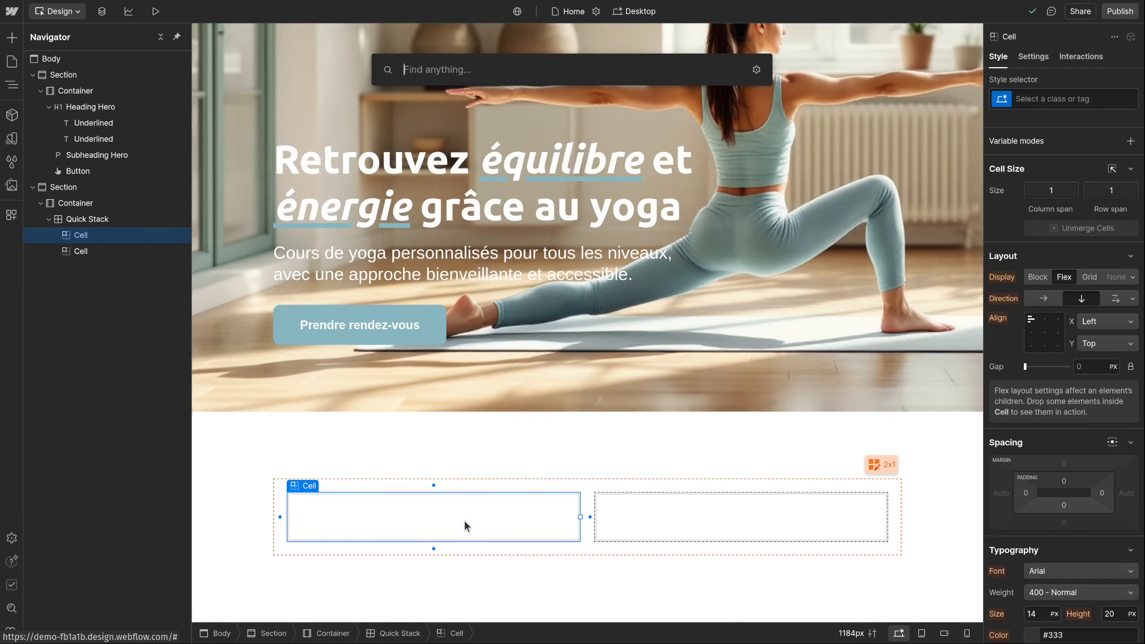
text(ima)
key(Return)
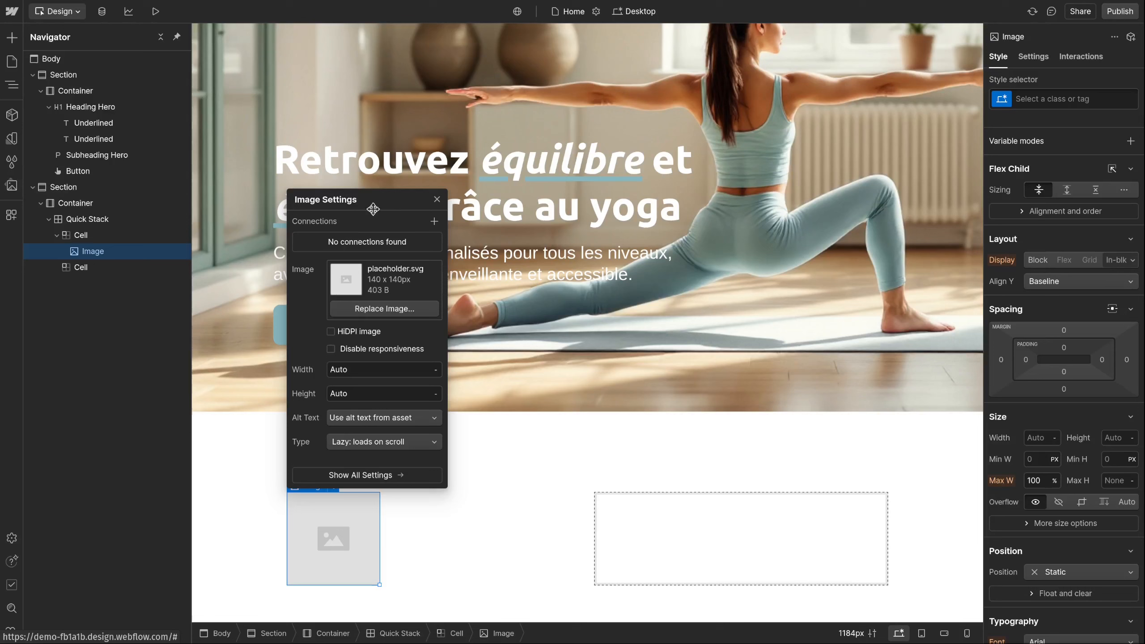
click(388, 310)
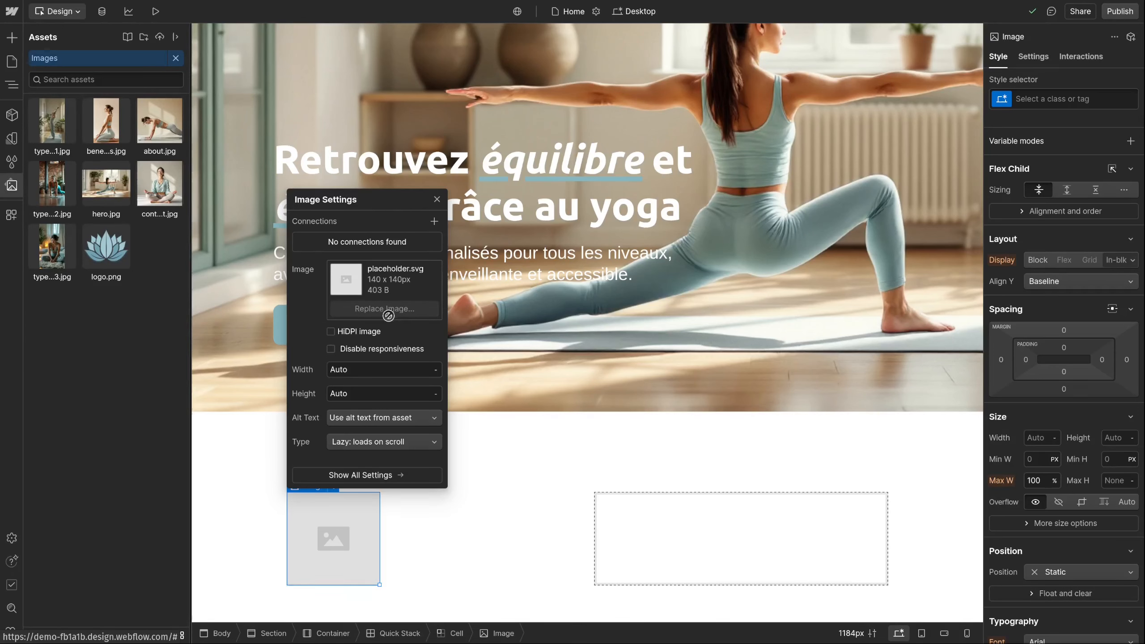
click(165, 135)
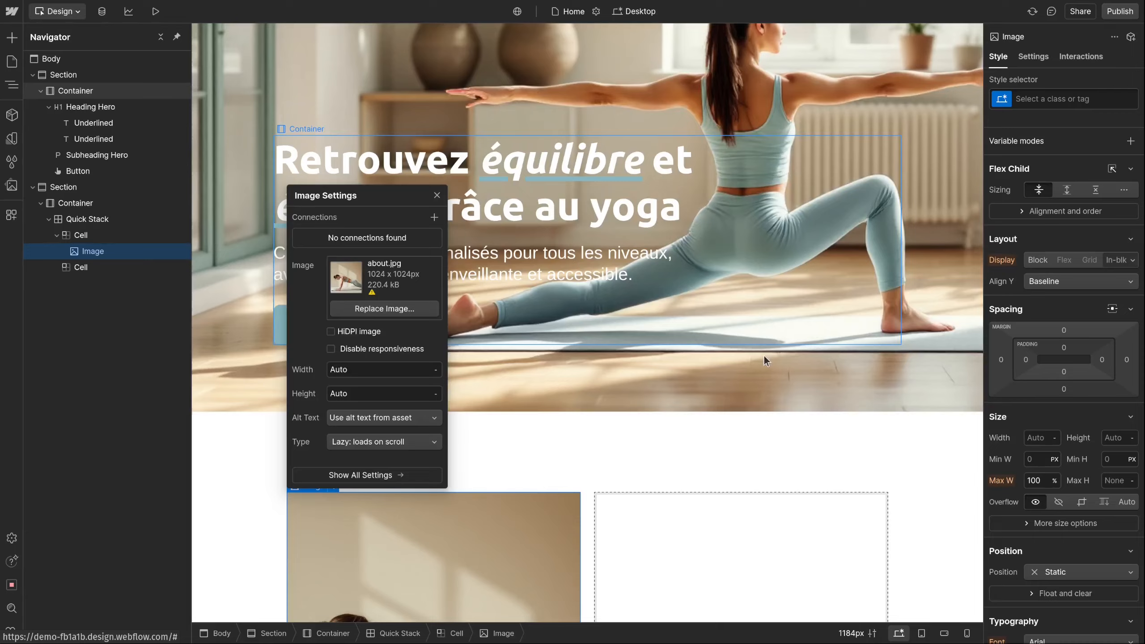
Add a Heading element to the empty cell beside the image.
scroll(764, 354, down, 5)
click(703, 370)
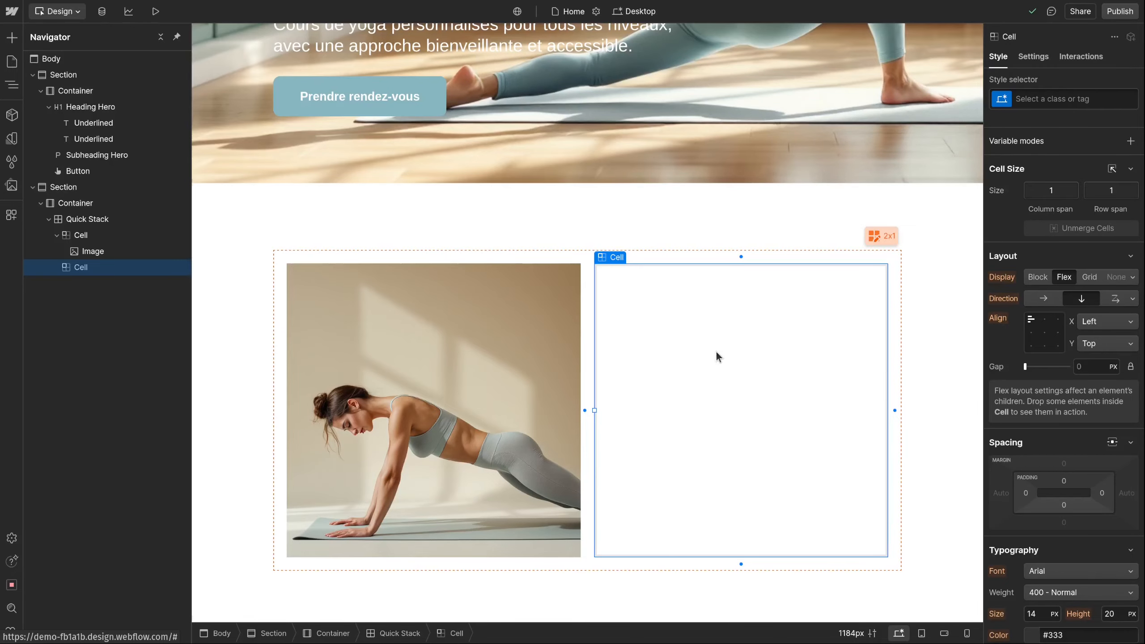
key(ctrl+e)
text(head)
key(Return)
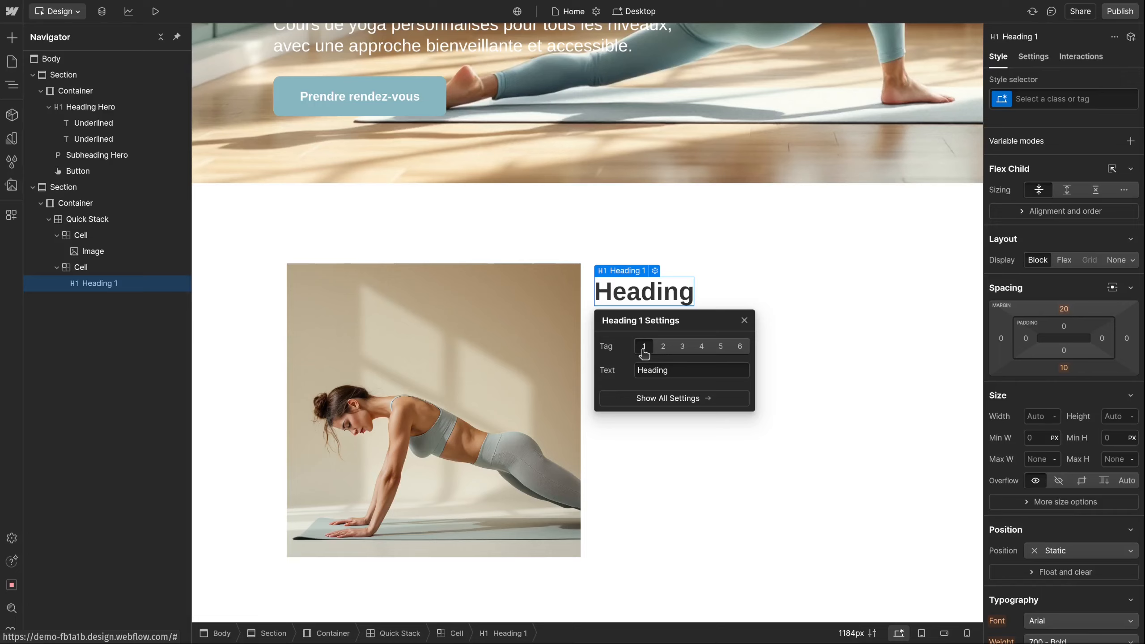
Change the new heading's tag to H2.
scroll(489, 126, up, 3)
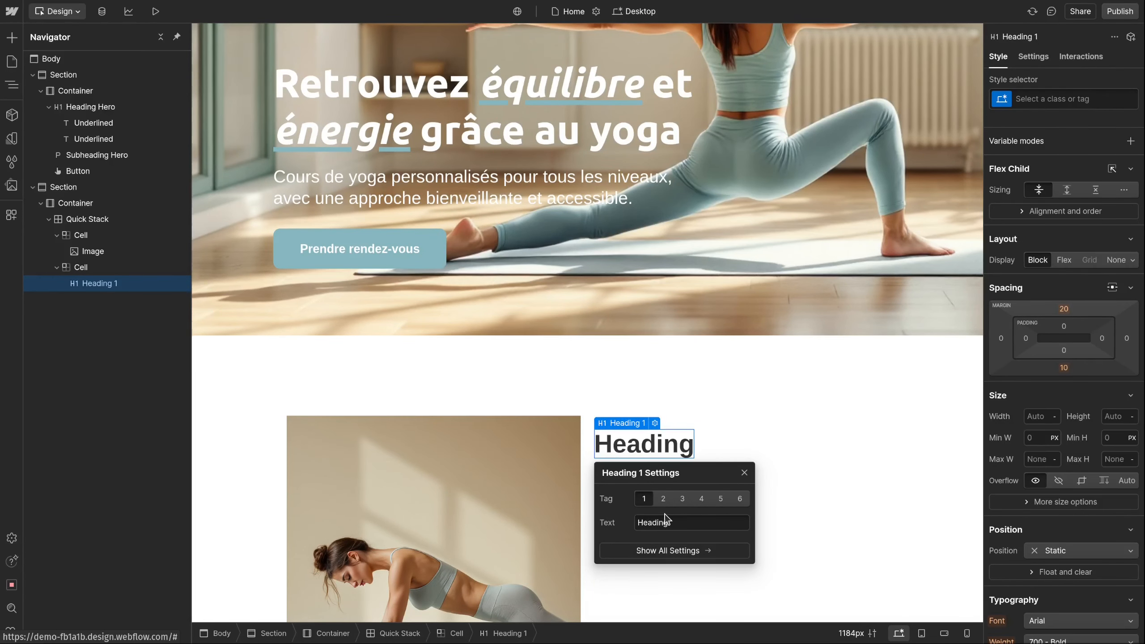
scroll(639, 243, up, 3)
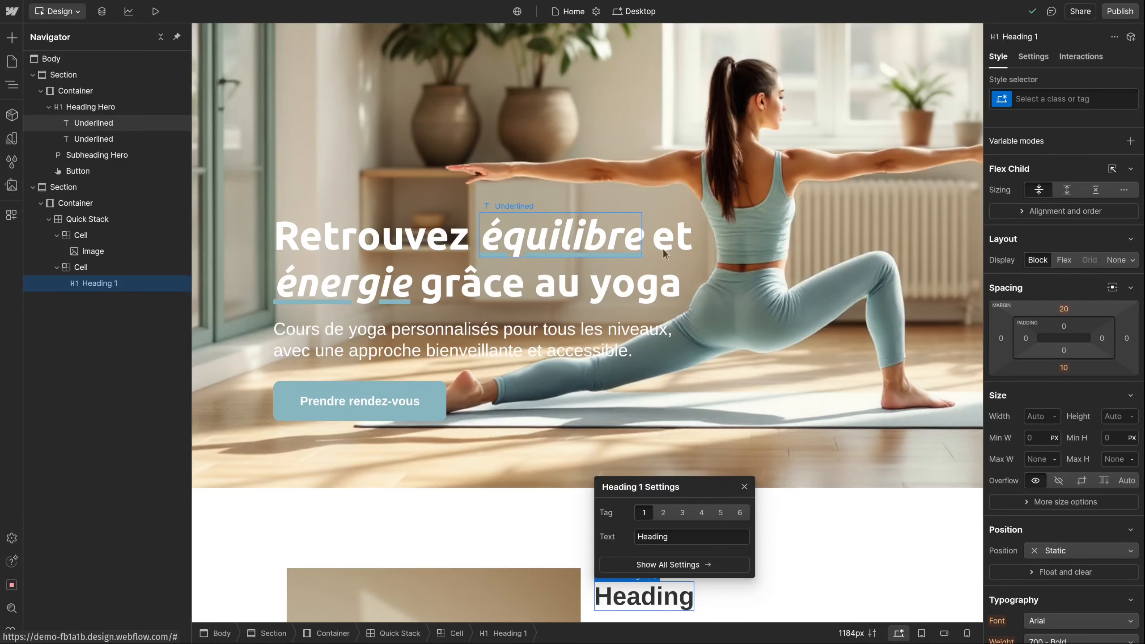
scroll(663, 250, down, 3)
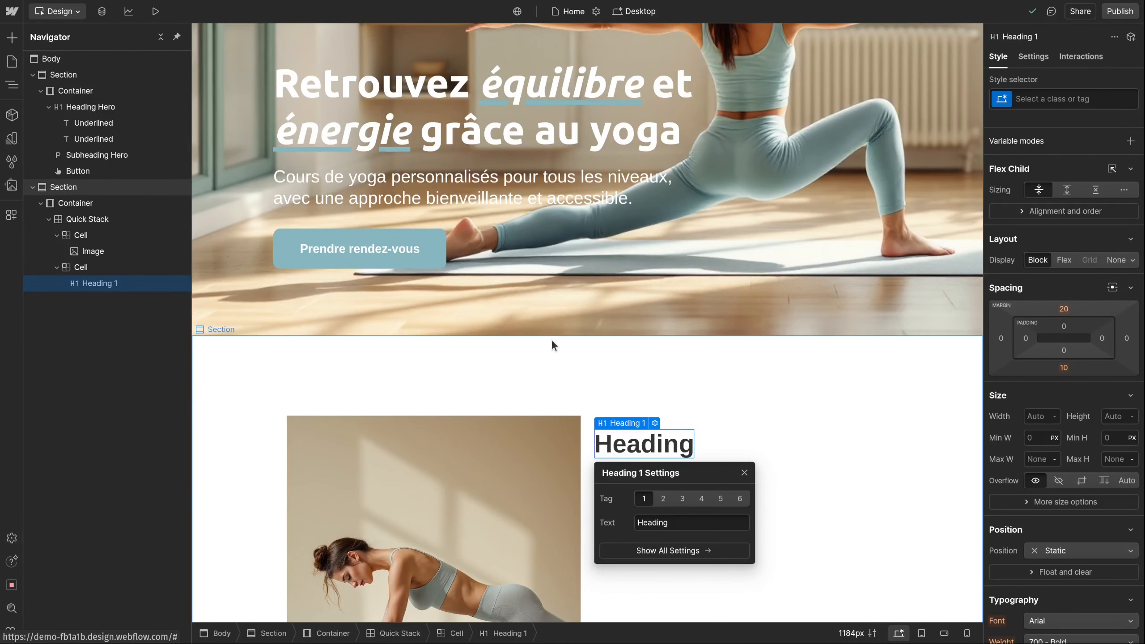
click(663, 500)
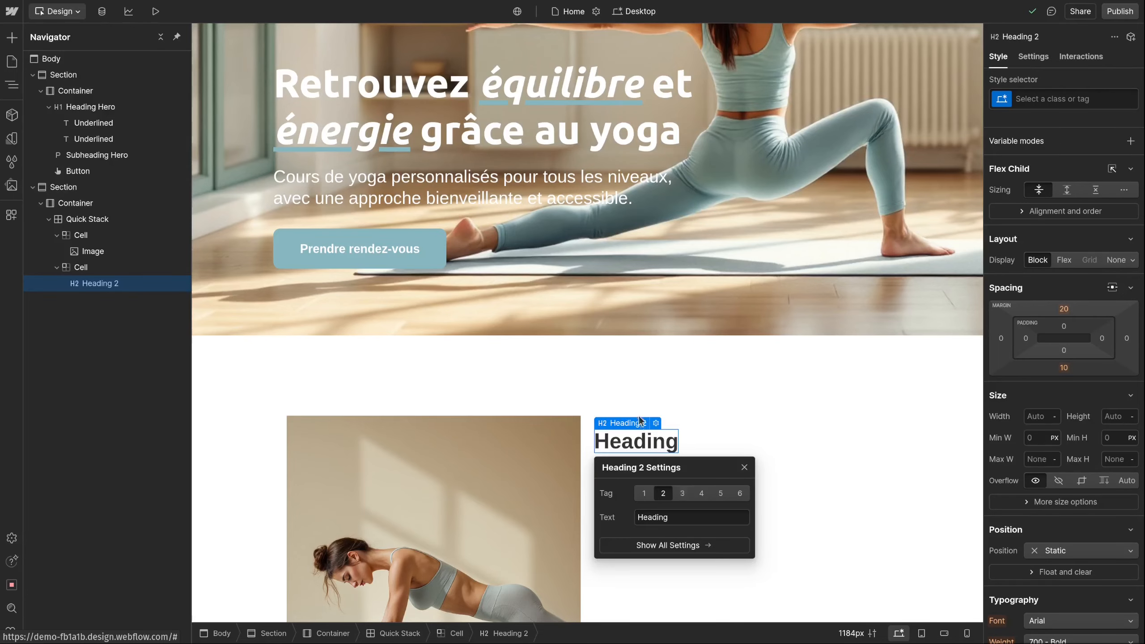
Set the heading text to "Un yoga simple, et à votre rythme" with a line break after the comma.
scroll(797, 411, down, 4)
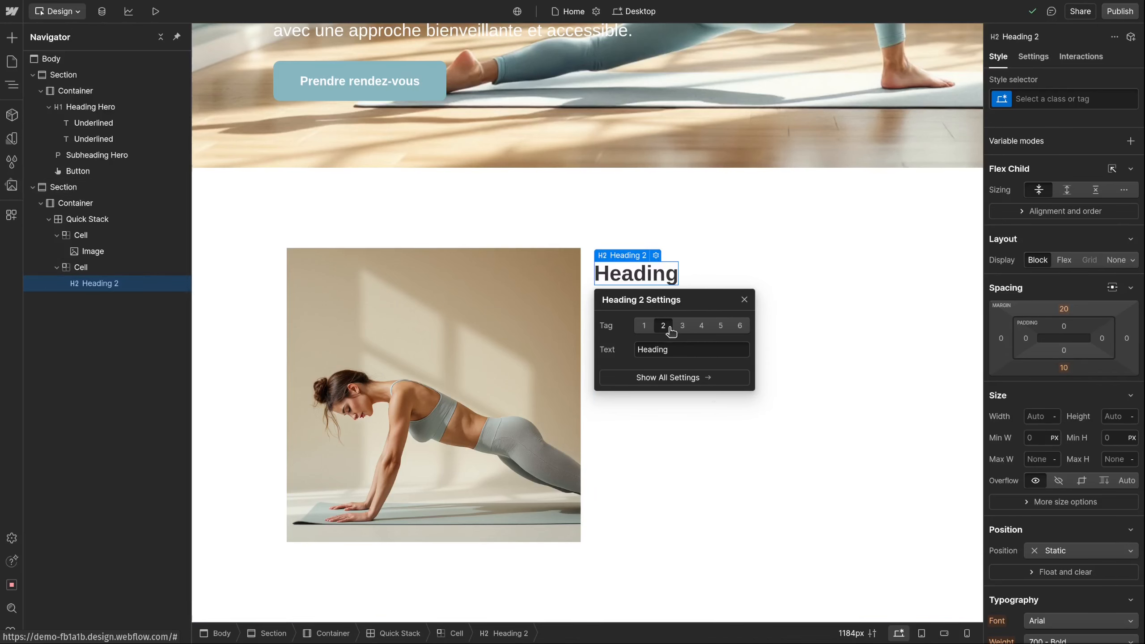
click(692, 351)
text(Un yoga simple, et à votre rythme)
click(772, 279)
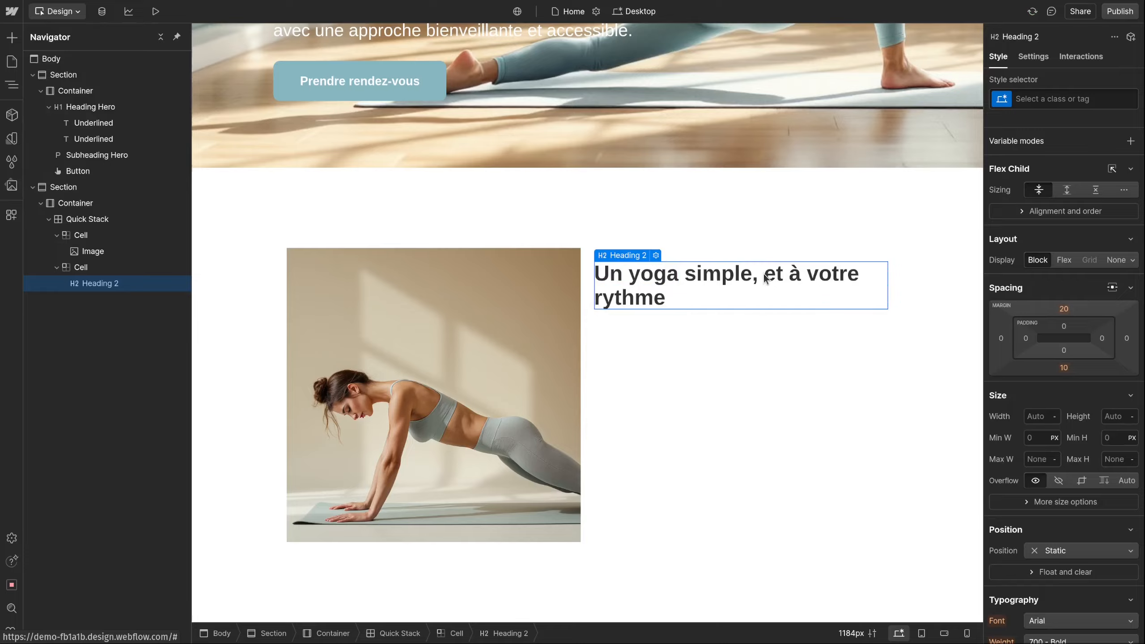
double_click(765, 275)
key(shift+Return)
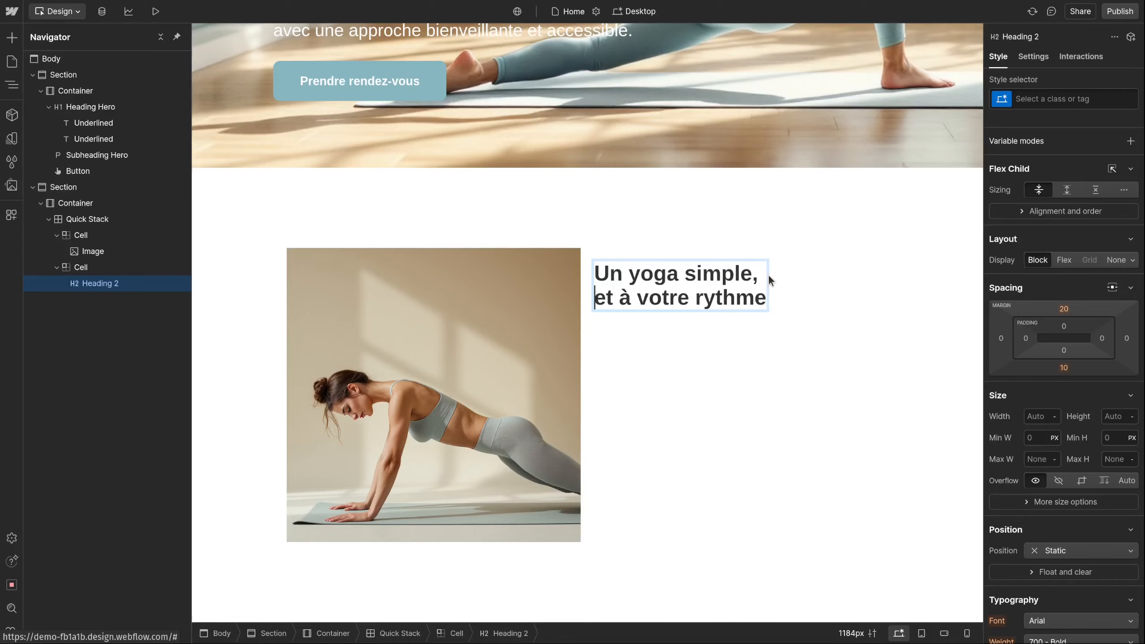
Create a class named Heading Section and assign it to the H2 heading beside the image.
key(Escape)
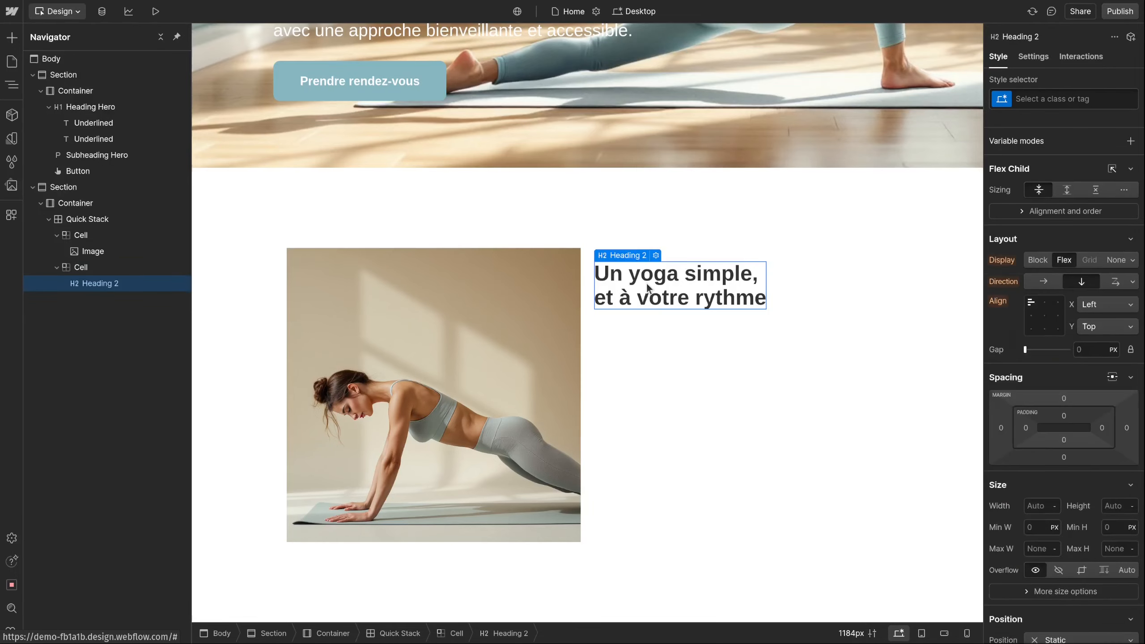
click(1086, 100)
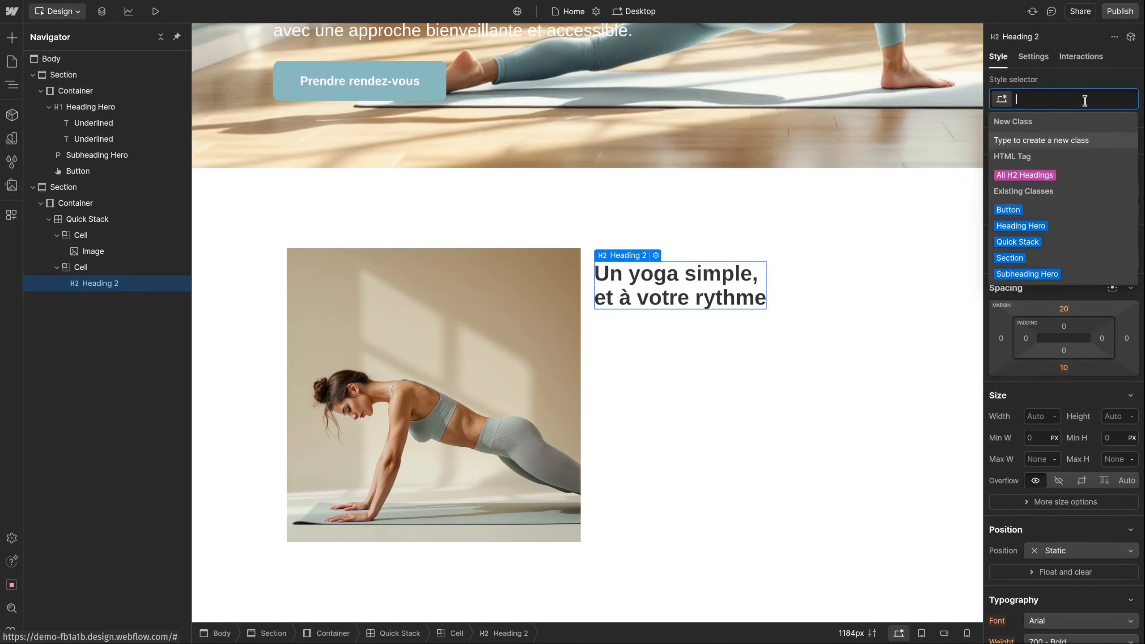
text(Heading S)
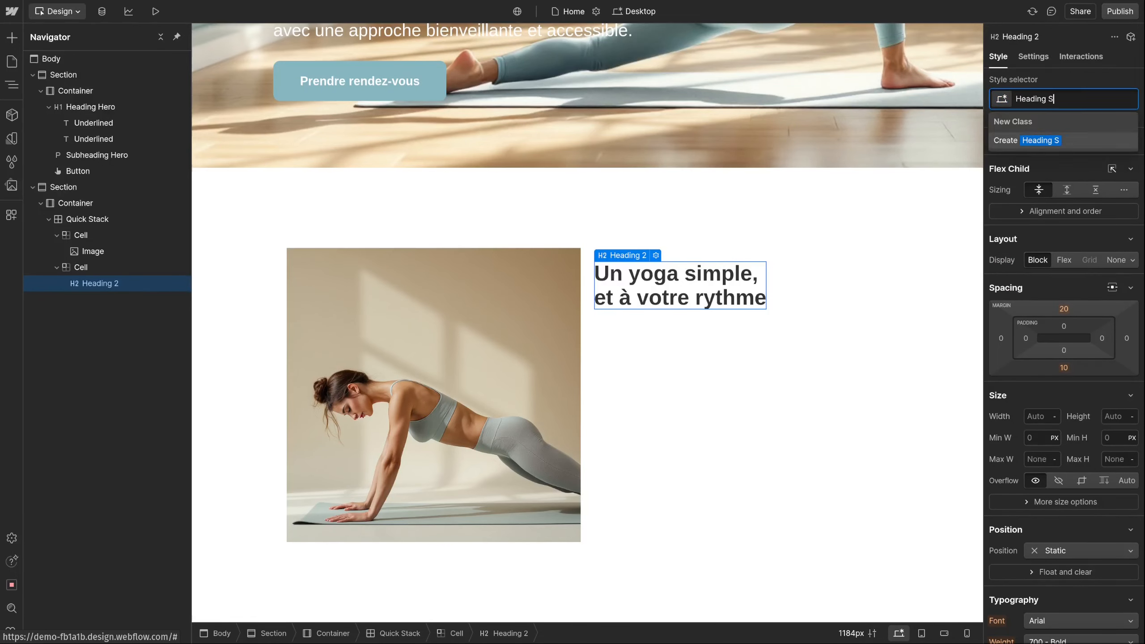
text(ection)
key(Return)
Add a Paragraph element directly below the H2 heading in the cell beside the image.
scroll(707, 201, up, 7)
click(670, 216)
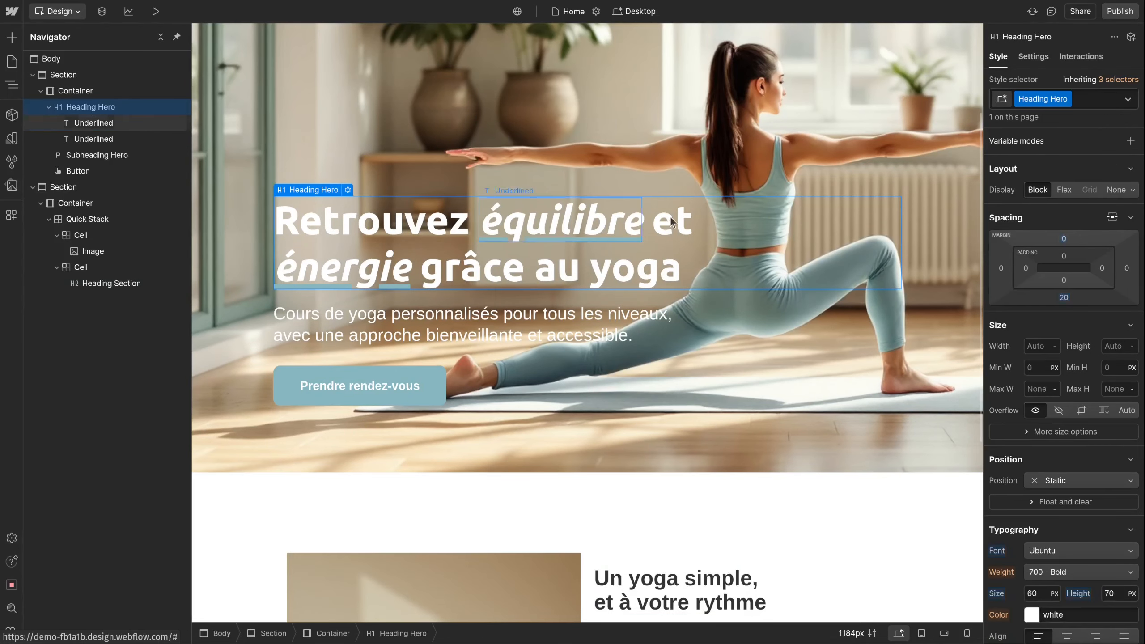
scroll(695, 249, down, 5)
click(764, 383)
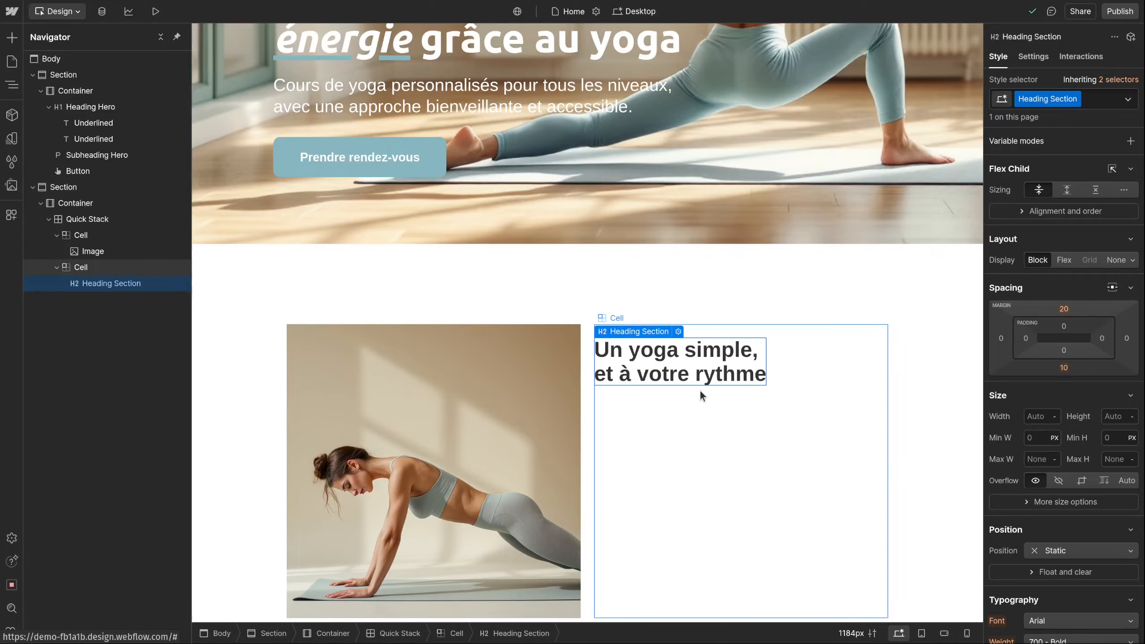
click(11, 38)
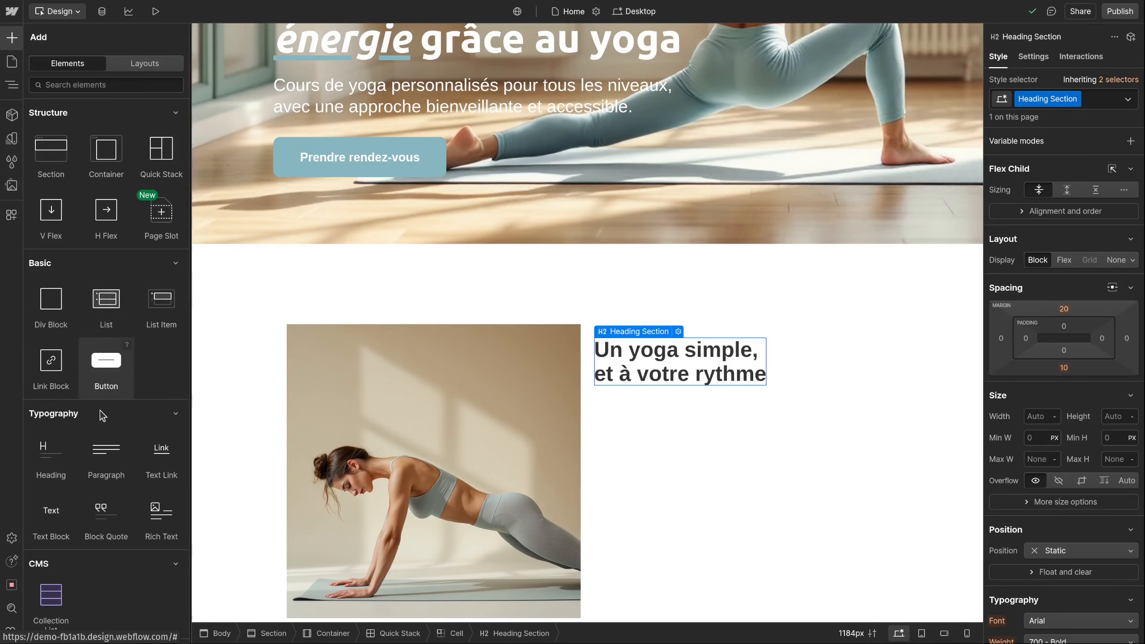
drag(106, 458, 668, 400)
Create a class named Subheading Section and assign it to the new paragraph.
click(1059, 99)
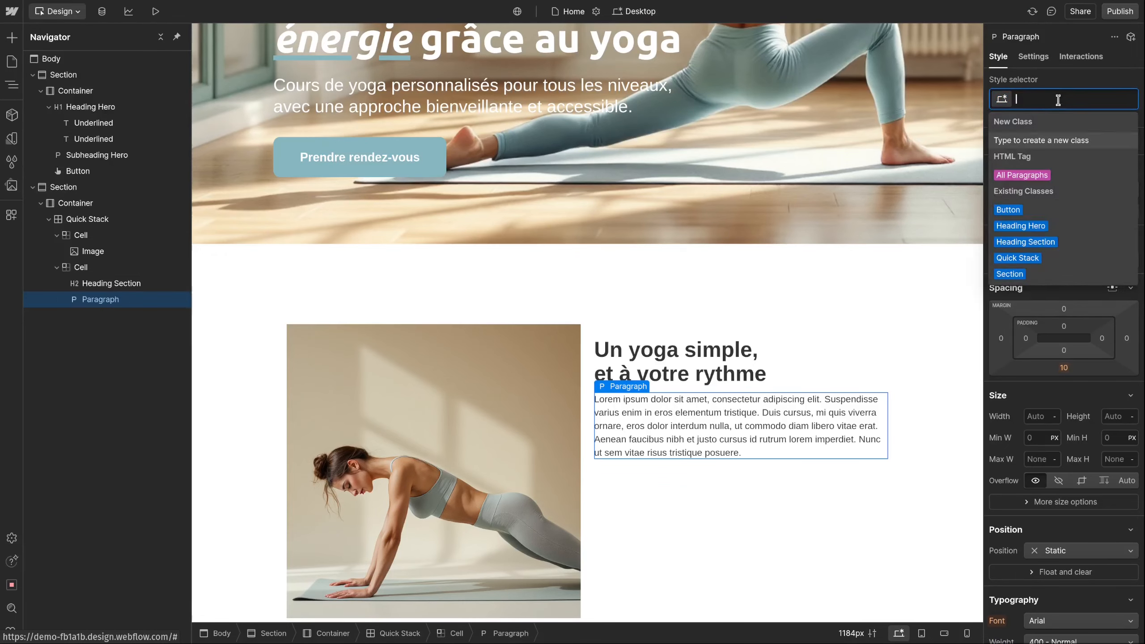
text(Subheading)
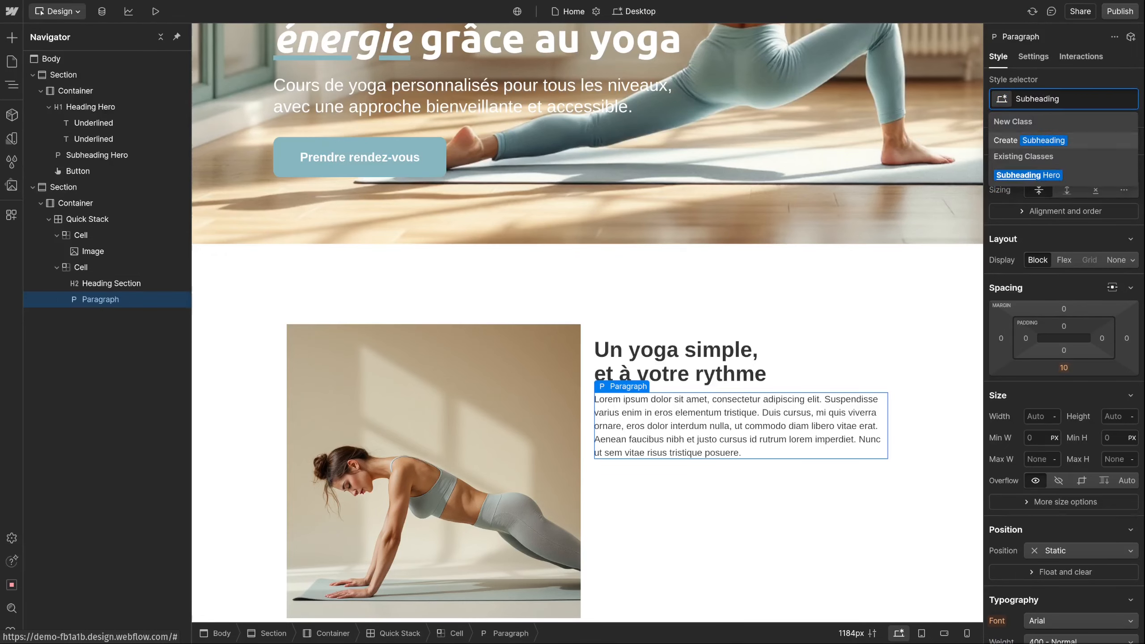
text( Section)
key(Return)
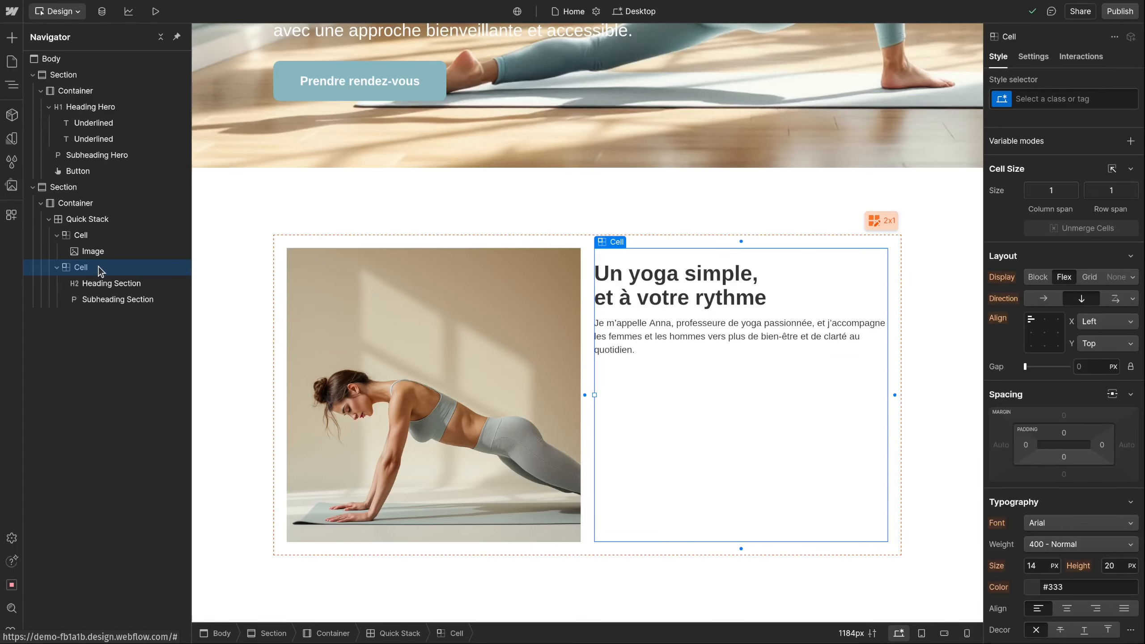
Add another Paragraph element to the text cell below the subheading and duplicate it.
key(ctrl+e)
text(para)
key(Return)
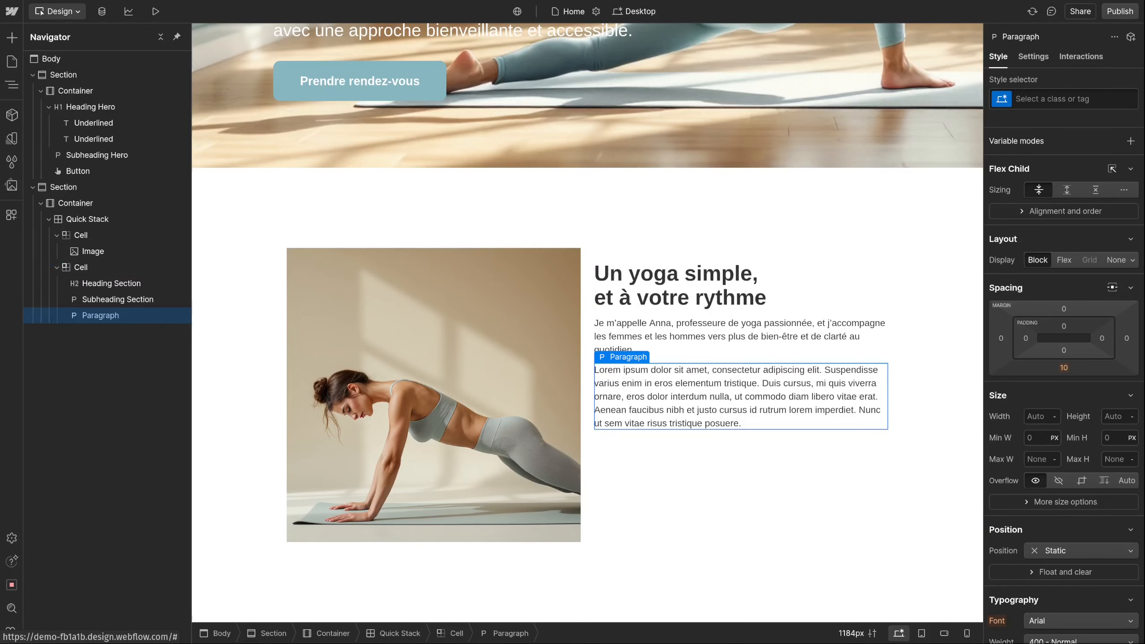
right_click(100, 321)
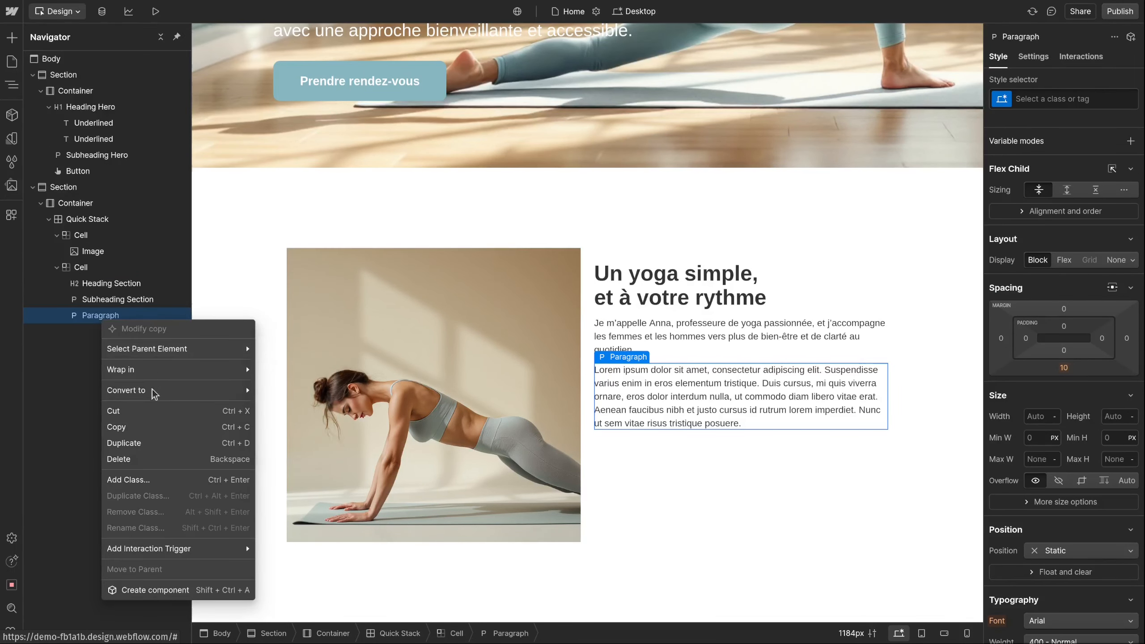
click(131, 443)
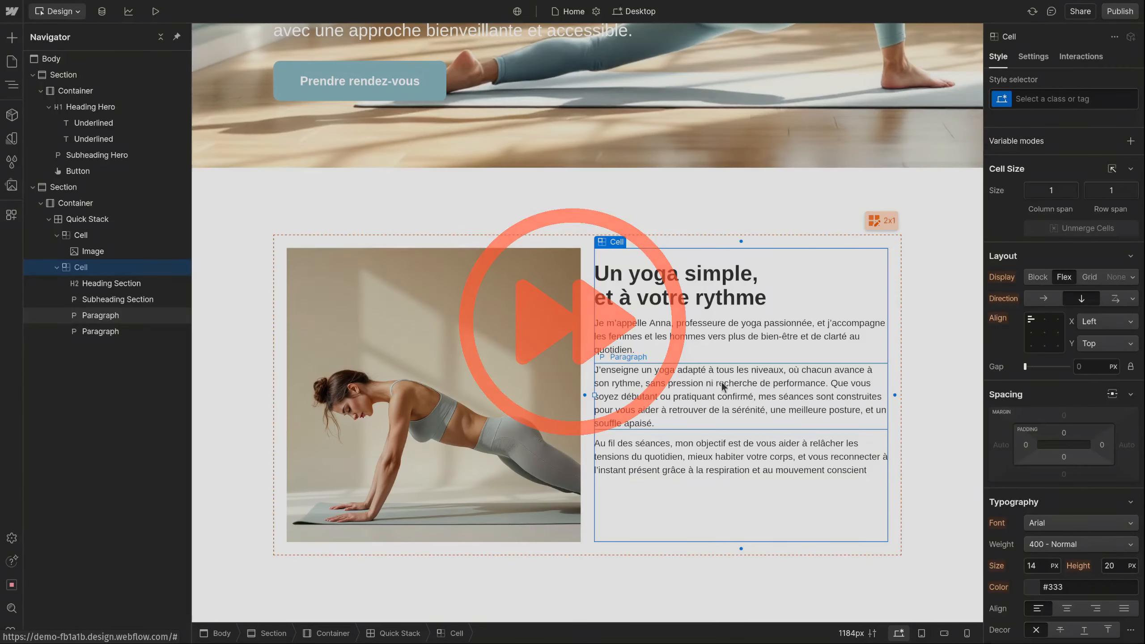
Set the font size of the All Paragraphs tag to 16 px, starting from the paragraph below the subheading.
click(729, 417)
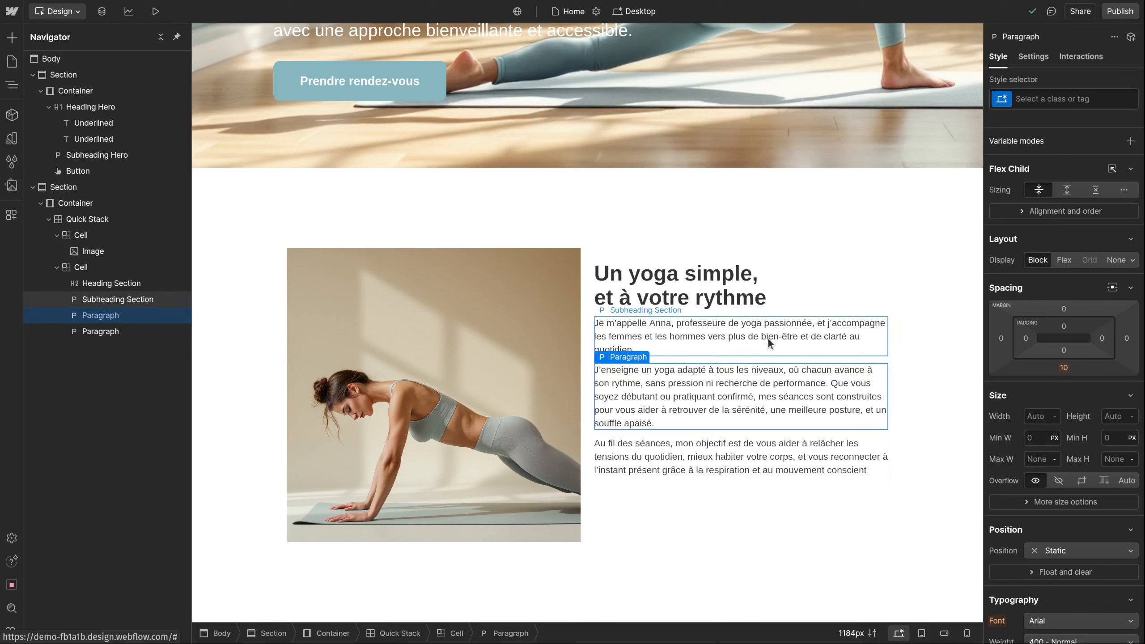
click(1106, 104)
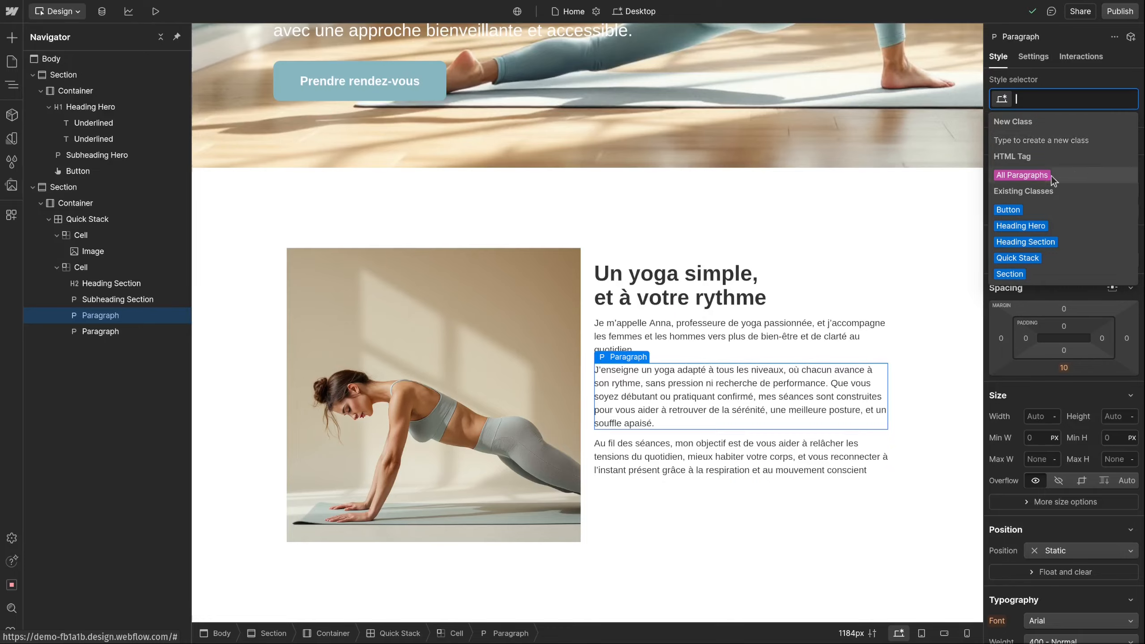
click(1017, 178)
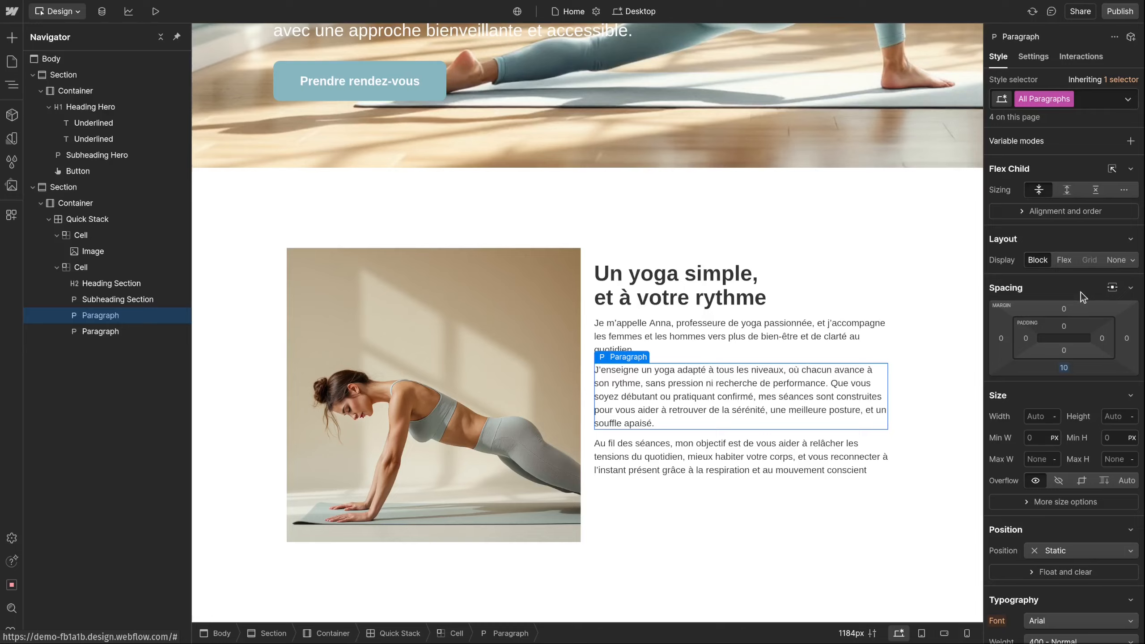
scroll(1081, 292, down, 5)
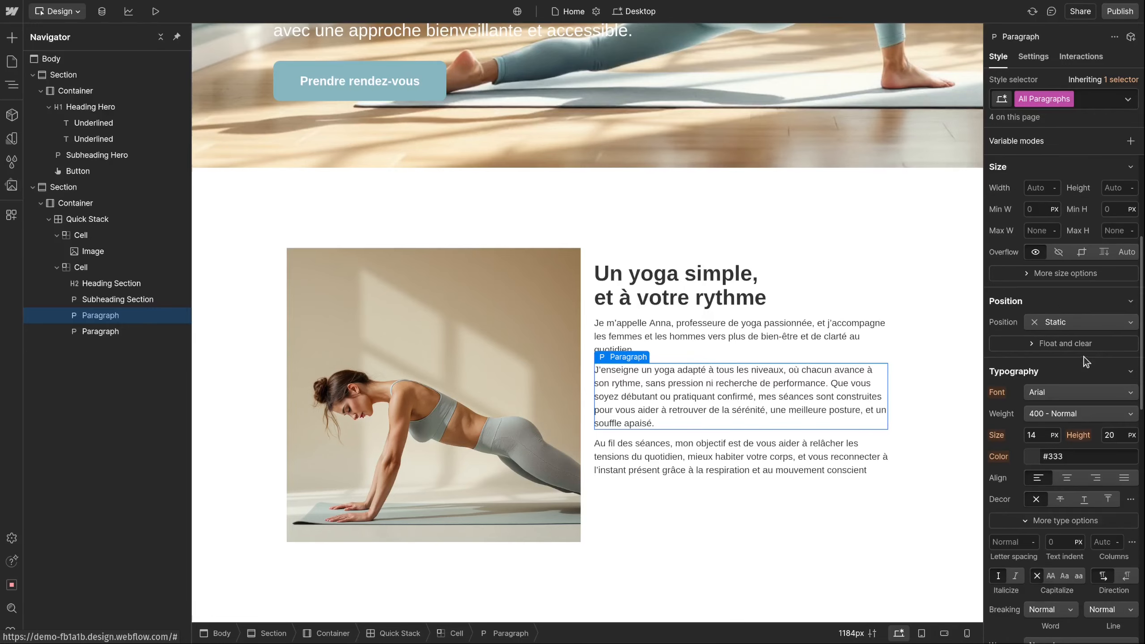
click(1036, 435)
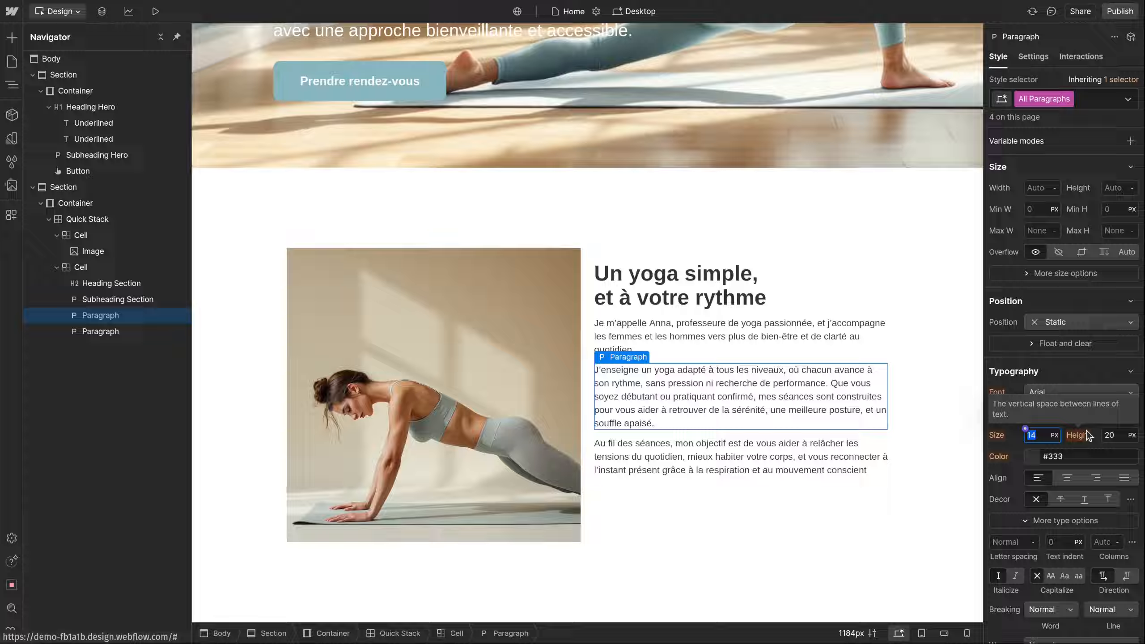
key(Up)
key(Up)
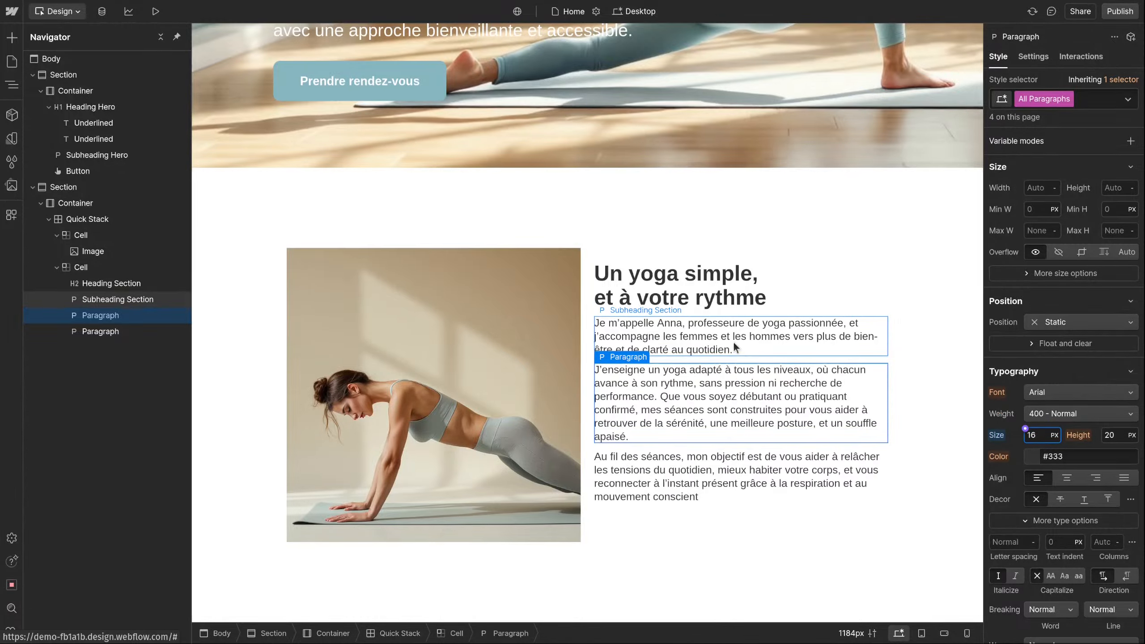
Set the font size of the Heading Section class to 36 px.
click(734, 344)
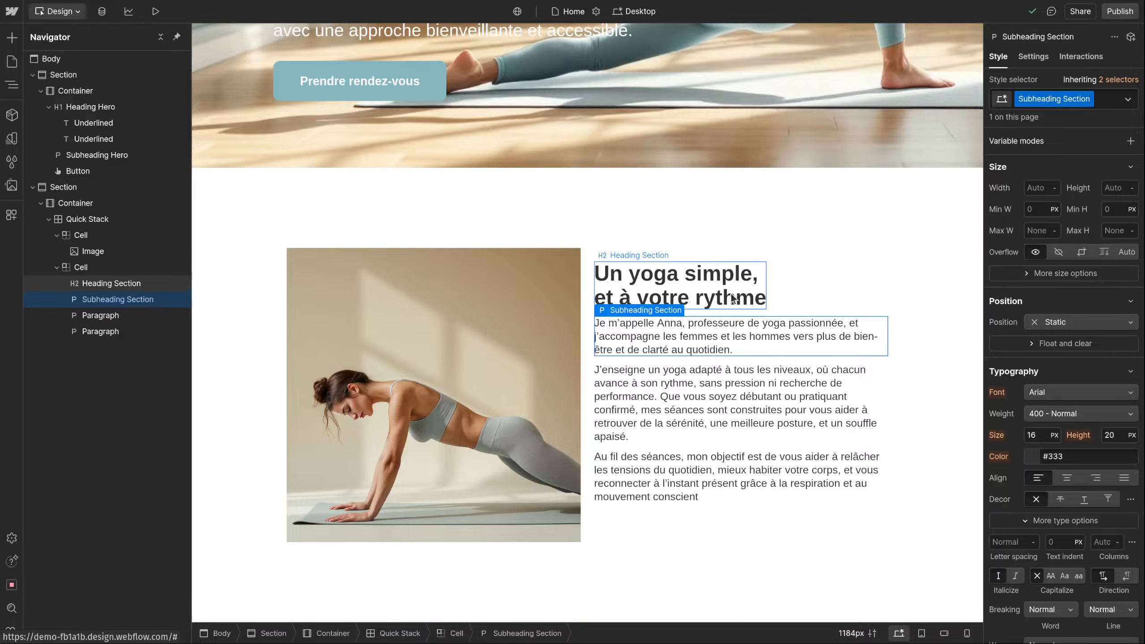
click(749, 271)
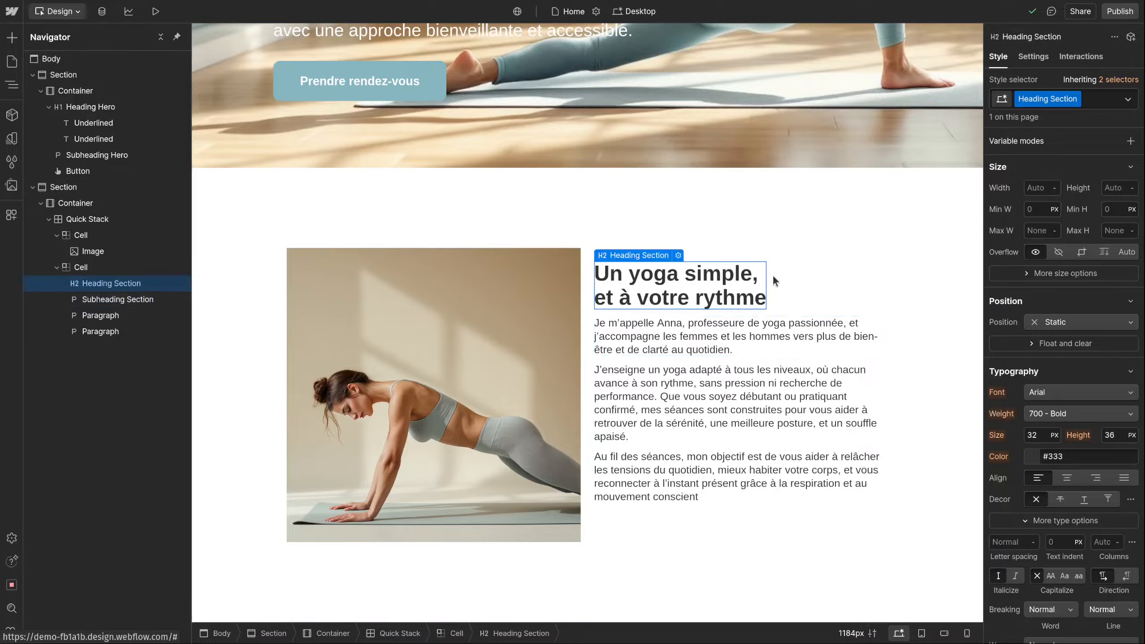
click(1031, 435)
key(Up)
key(Up)
key(Up)
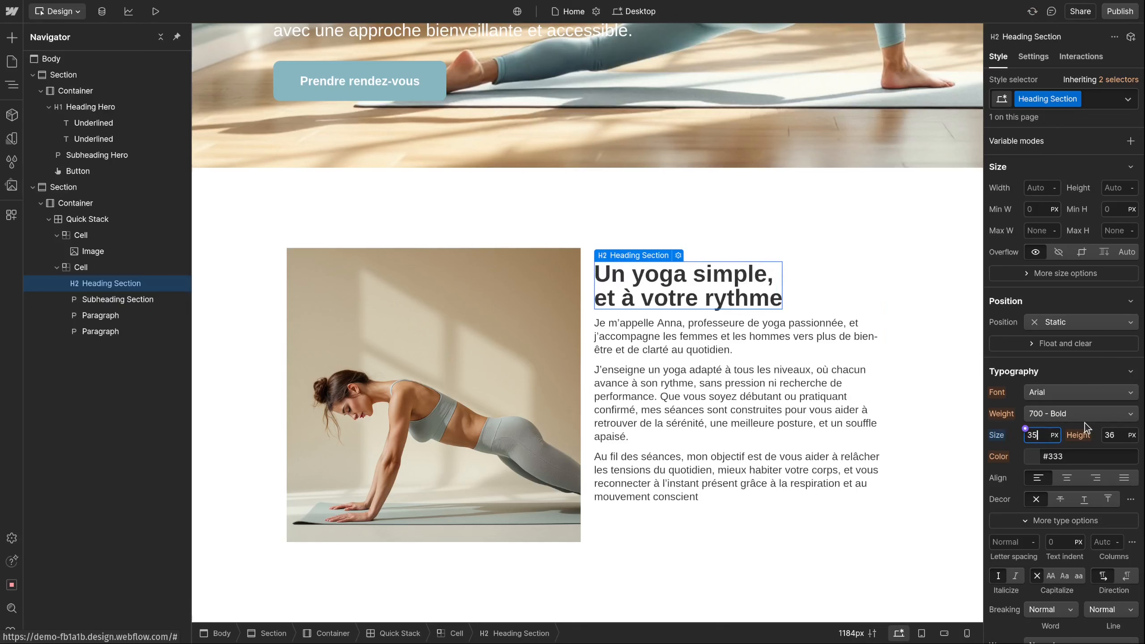
key(Up)
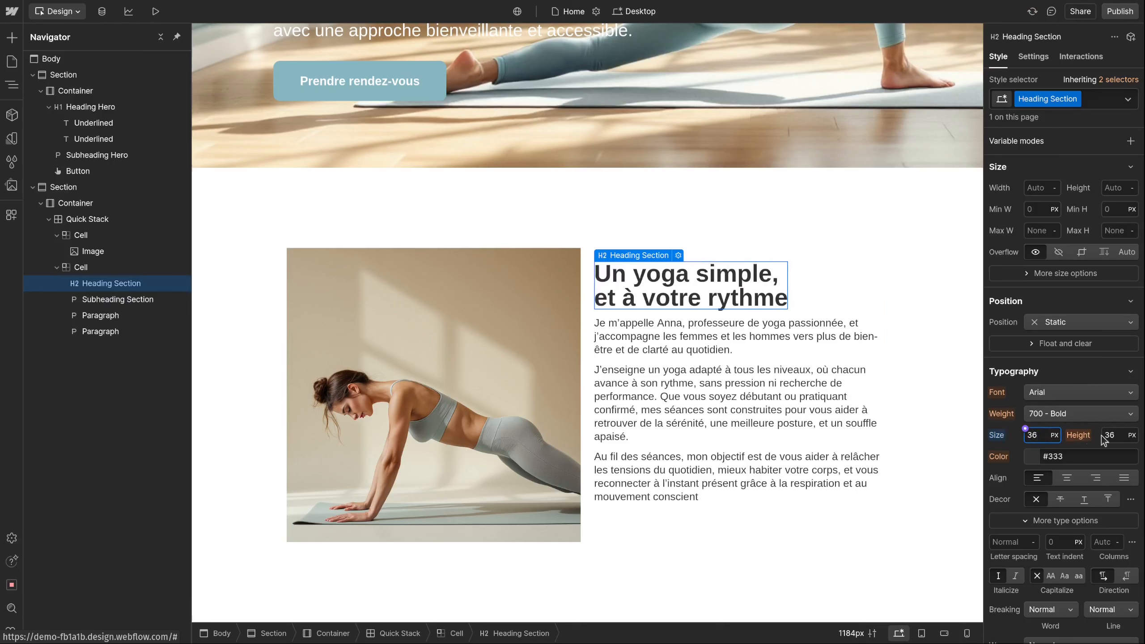
Set the section heading's line height to 48 px and its font to Ubuntu.
click(1116, 437)
key(Up)
key(Up)
key(Up)
key(Up)
key(Up)
key(Up)
key(Up)
key(Up)
key(Up)
key(Up)
key(Up)
key(Up)
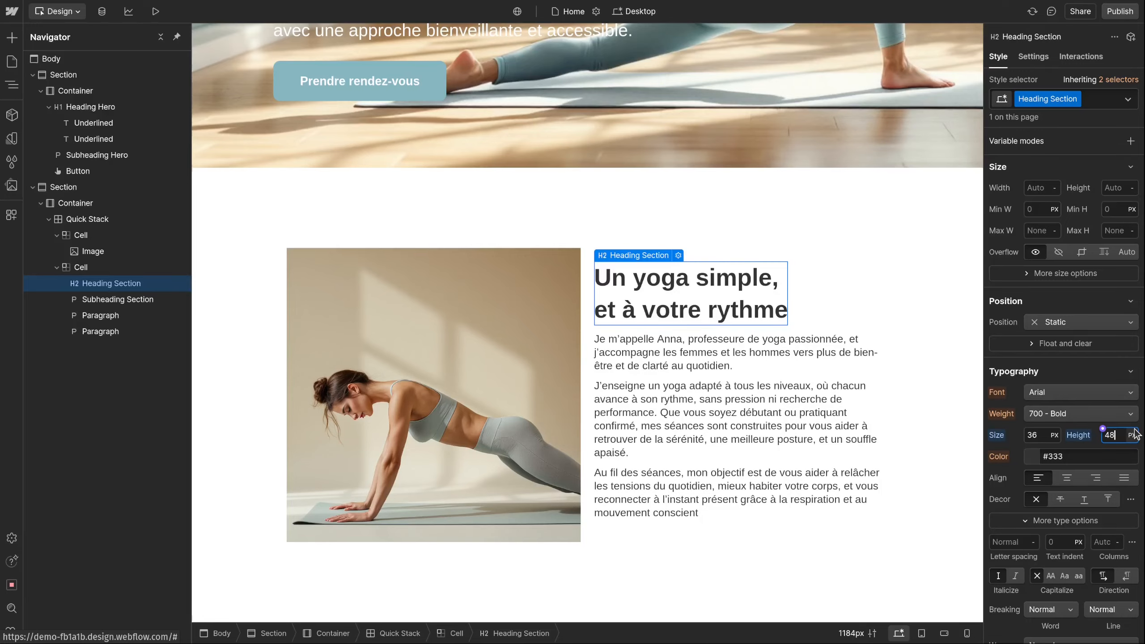
click(1092, 441)
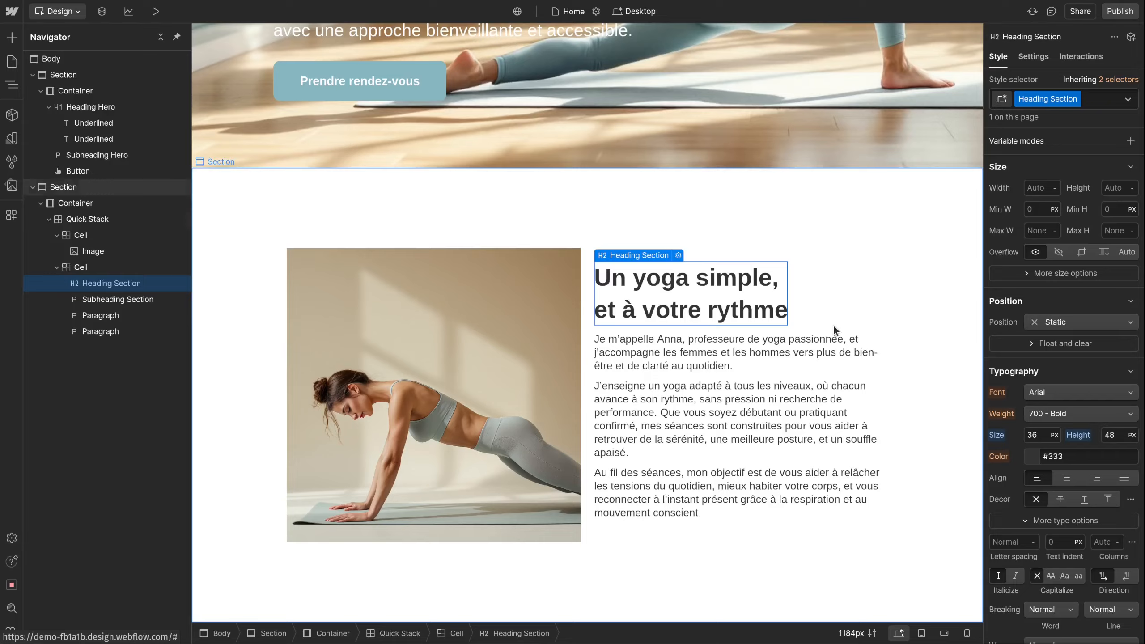
click(1045, 392)
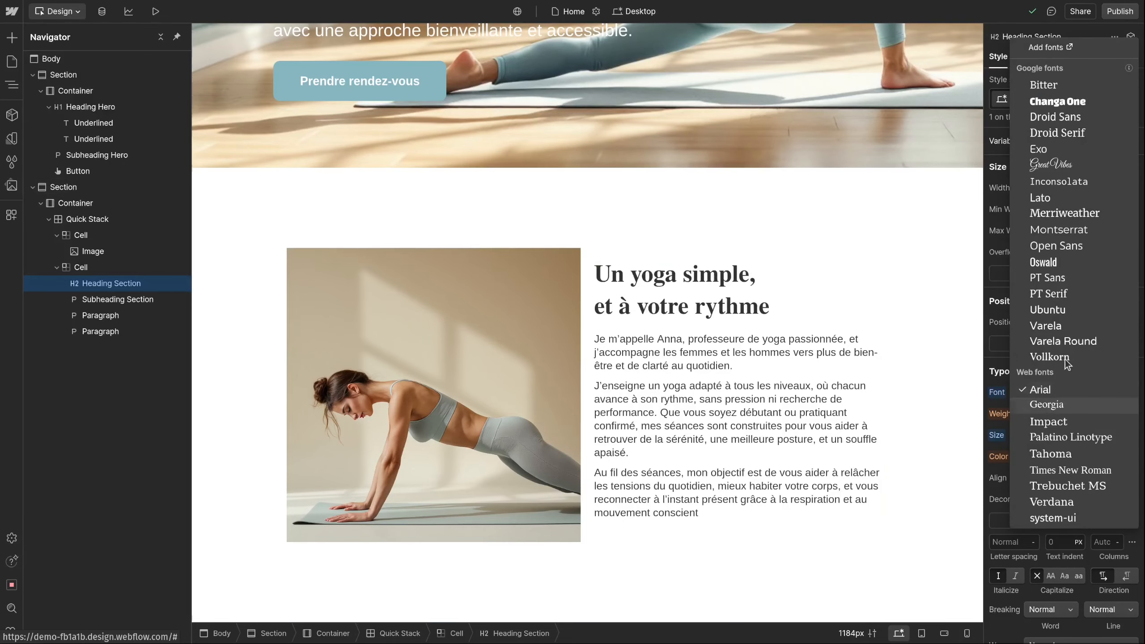
click(1074, 311)
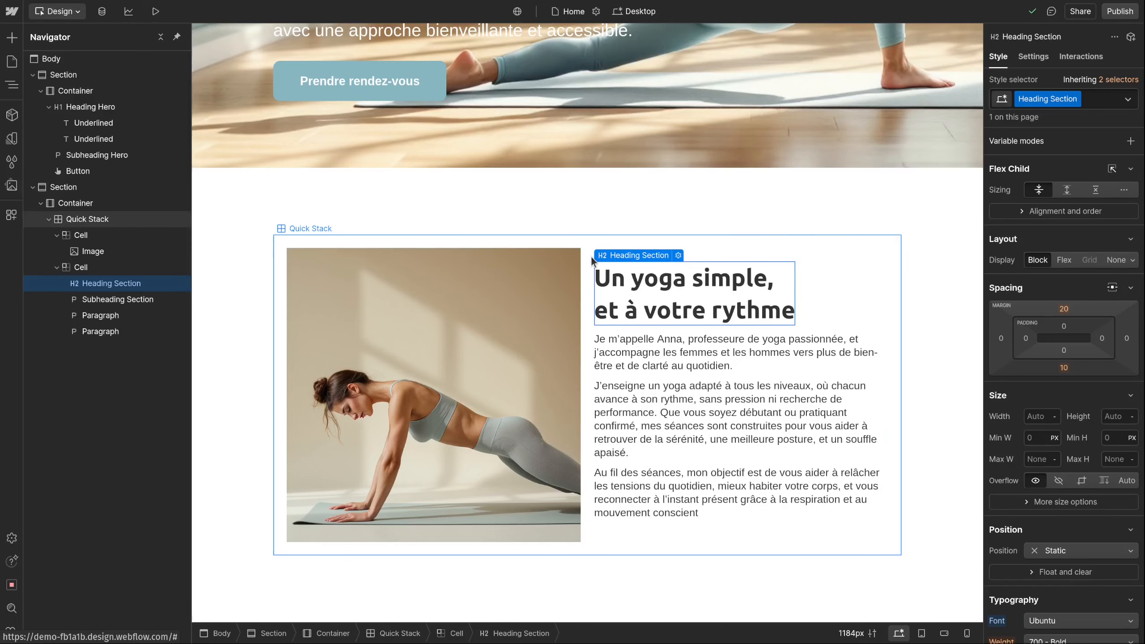
Set the section heading's top margin to 0 so it aligns with the top of the image.
click(687, 283)
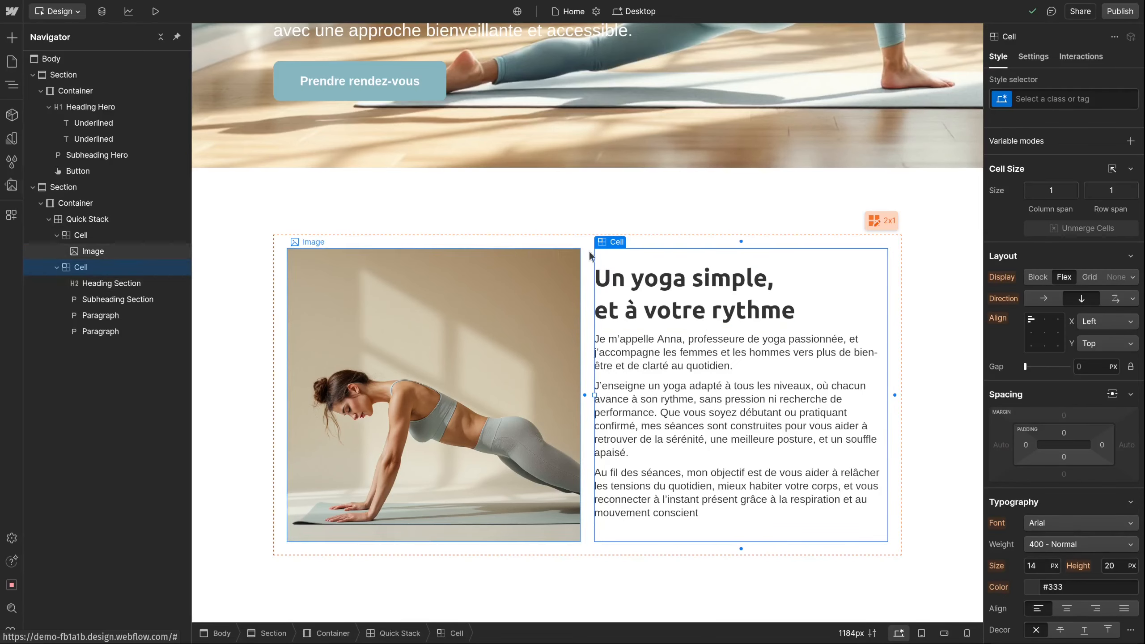
click(651, 284)
click(1064, 309)
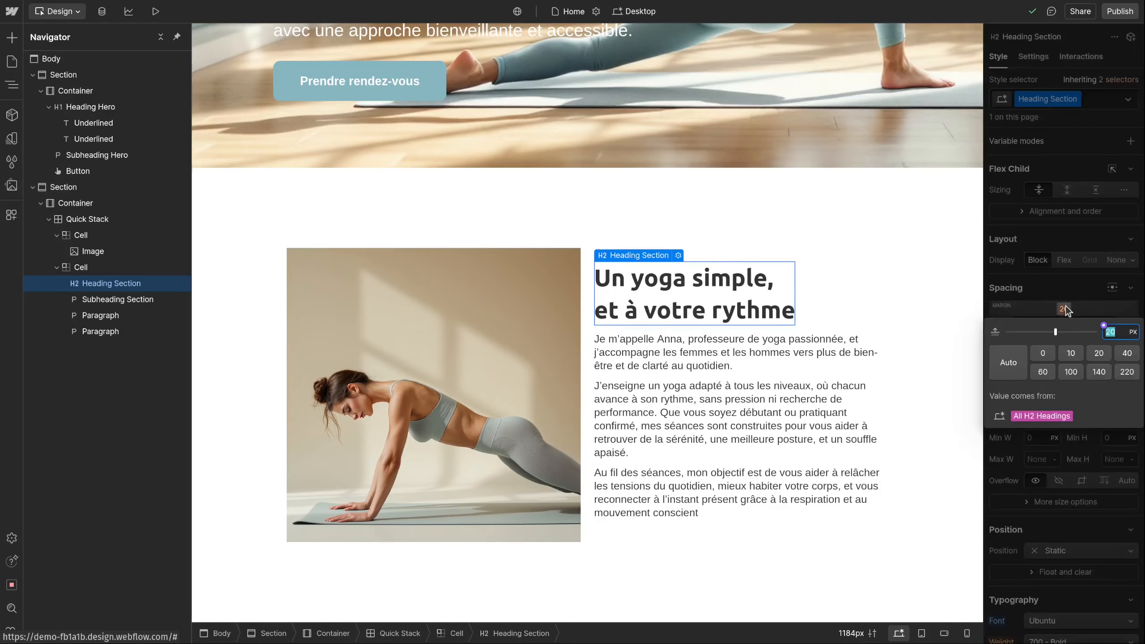
click(1049, 349)
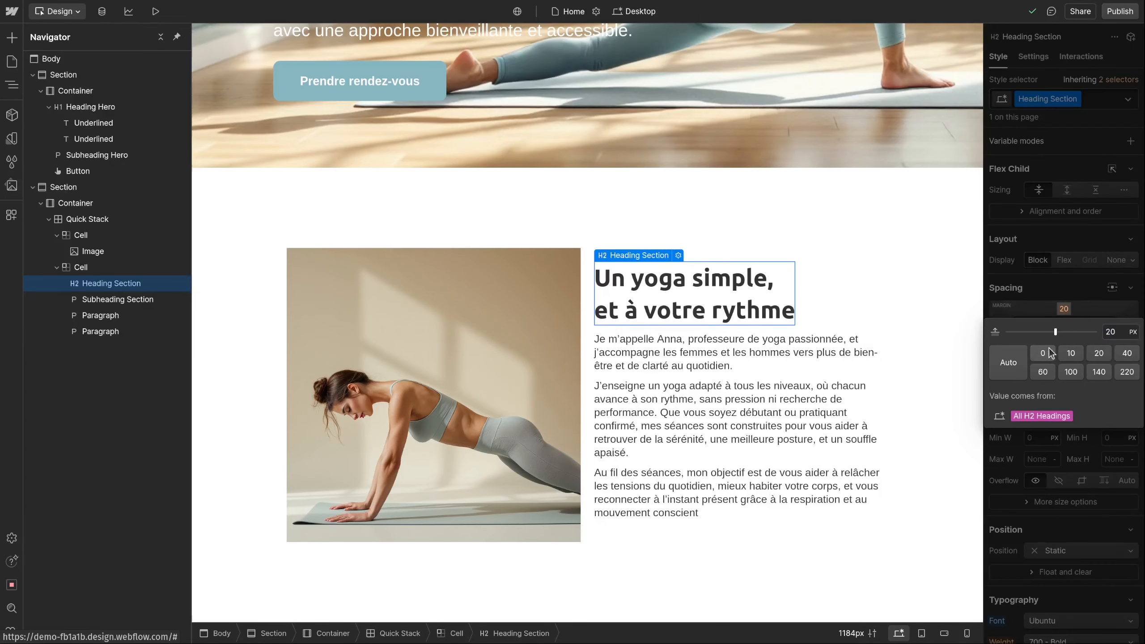
click(669, 328)
click(823, 309)
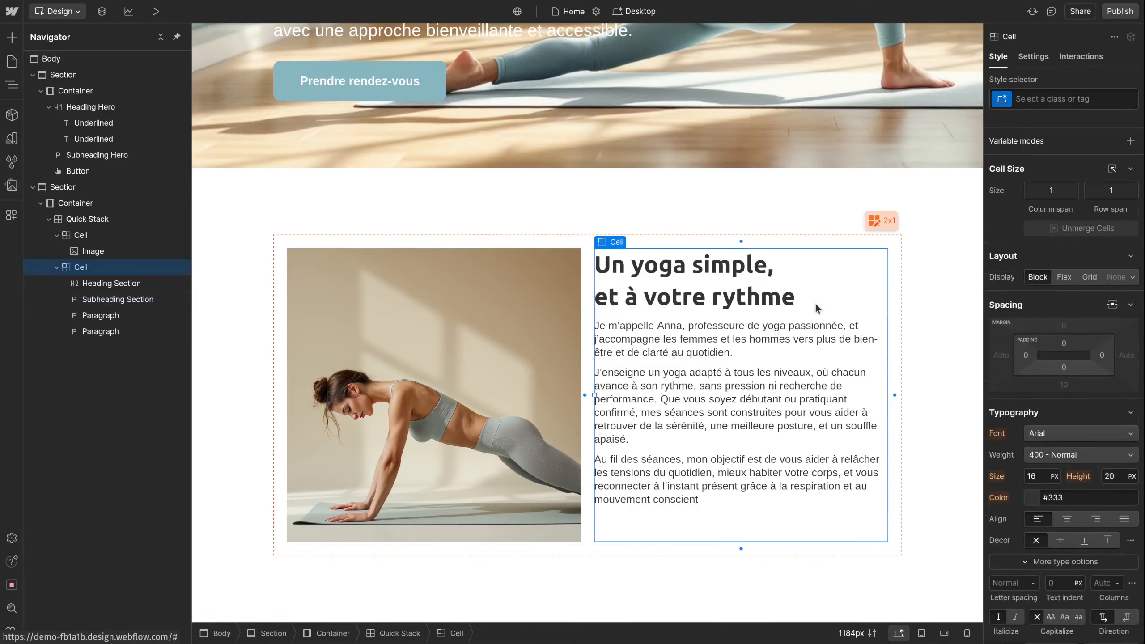
Wrap the word "simple" in the section heading in a text span with the existing Underlined class.
scroll(721, 293, up, 3)
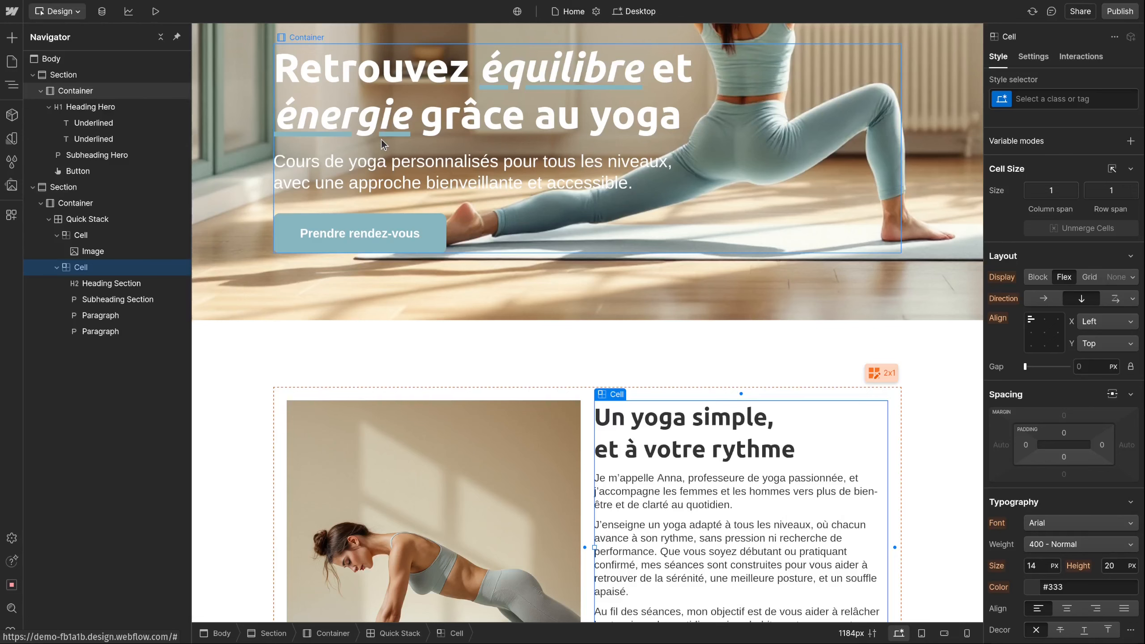
scroll(618, 254, down, 3)
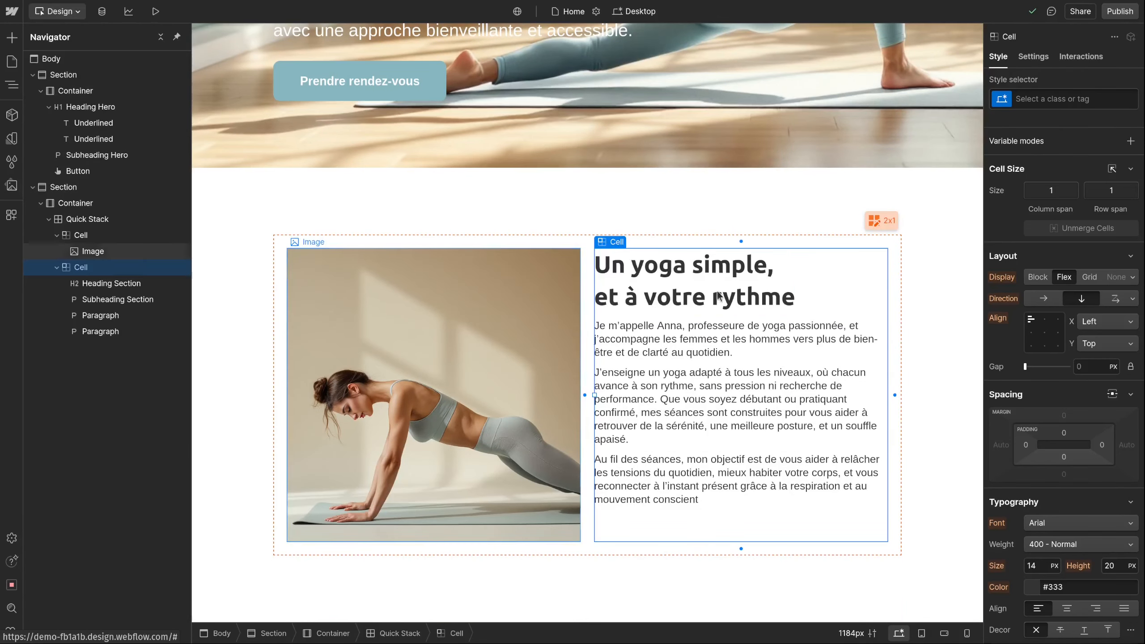
double_click(724, 263)
double_click(724, 263)
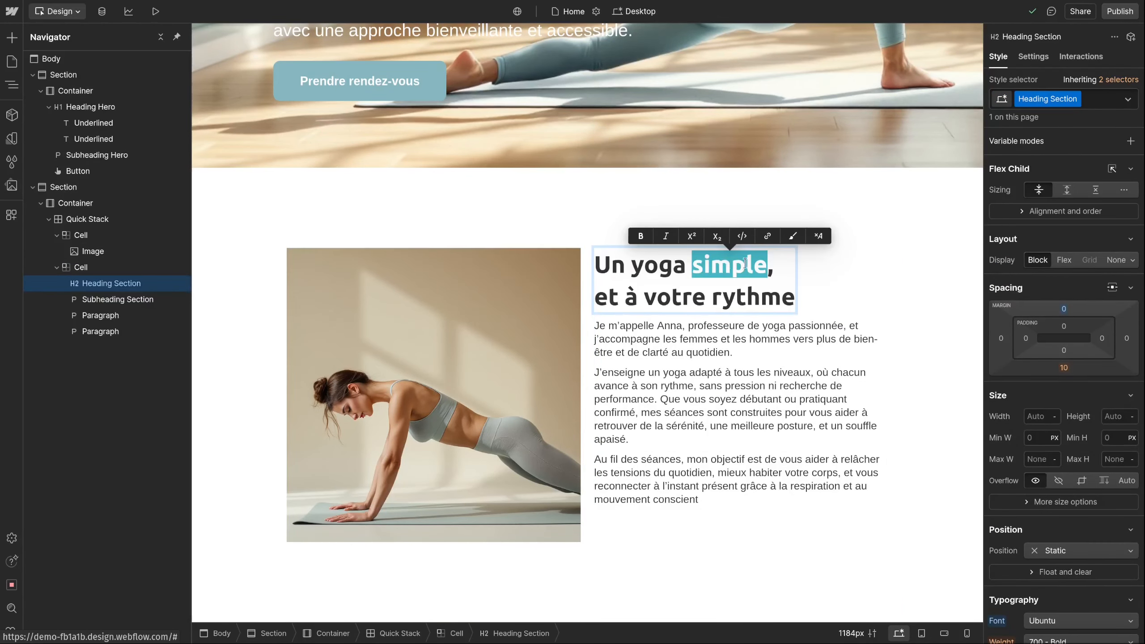
click(801, 235)
click(1069, 98)
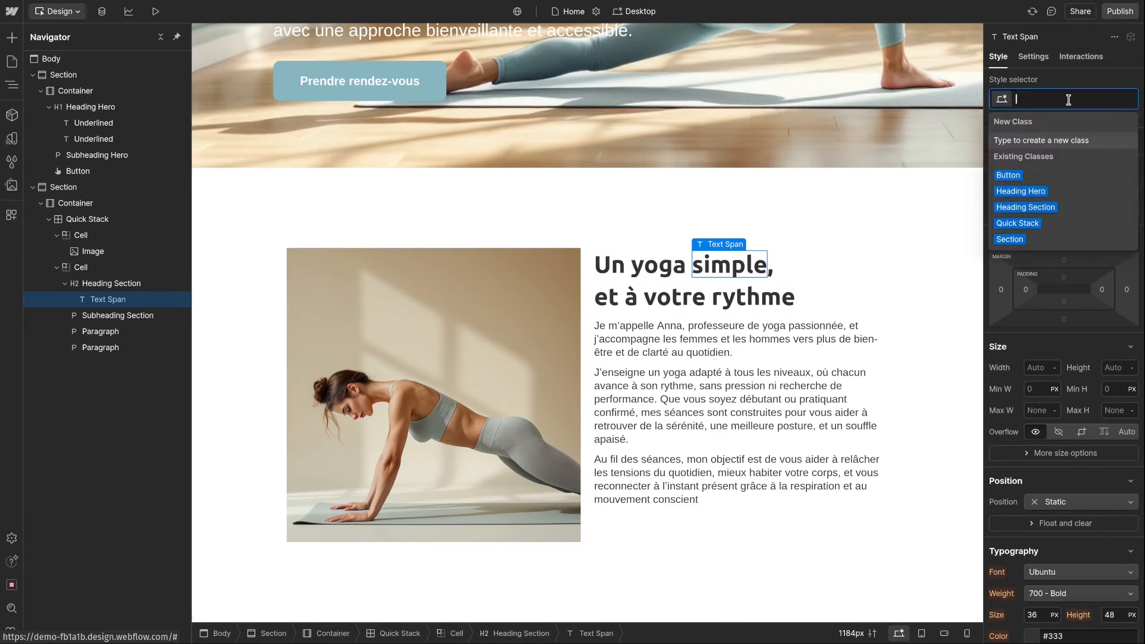
text(Under)
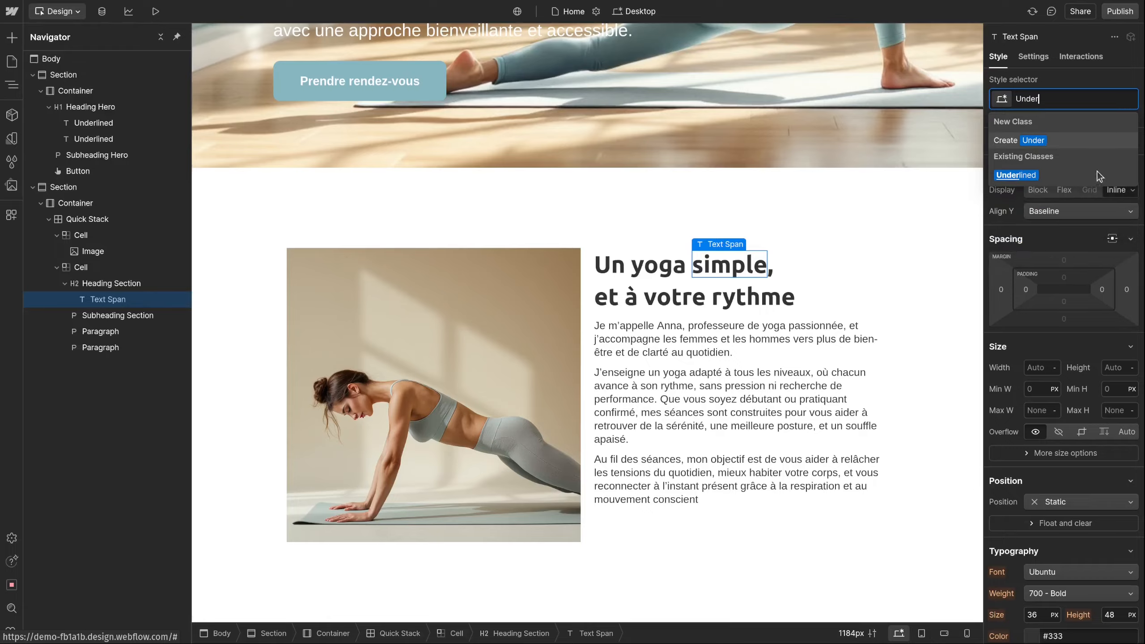
click(1085, 176)
Wrap "votre rythme" in the section heading in a text span with the existing Underlined class.
click(668, 301)
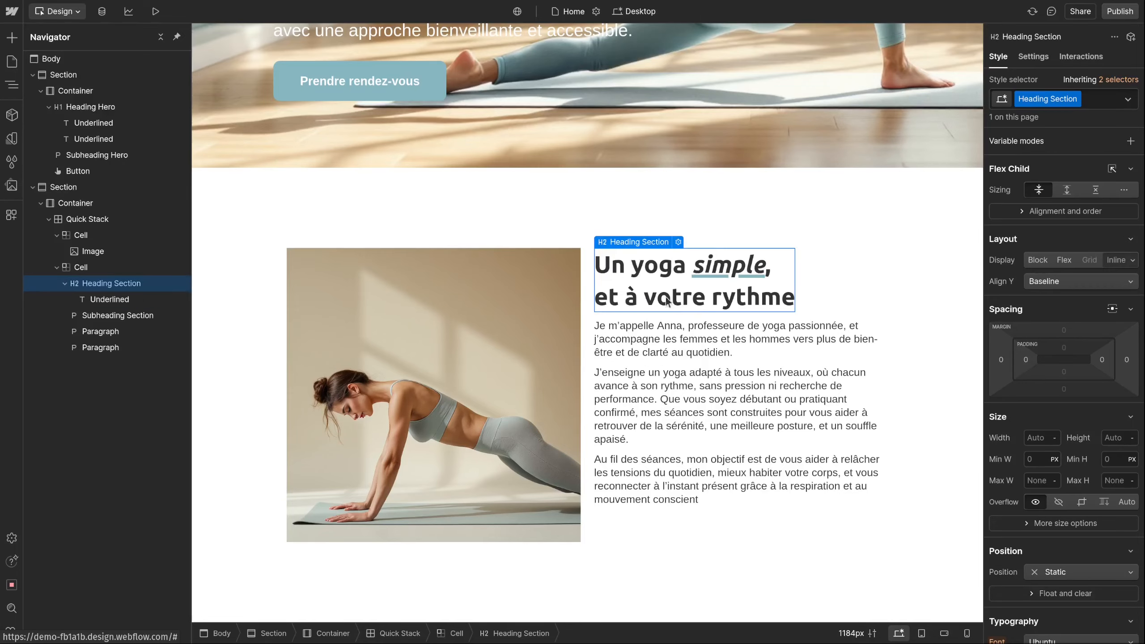
double_click(668, 301)
drag(644, 298, 795, 298)
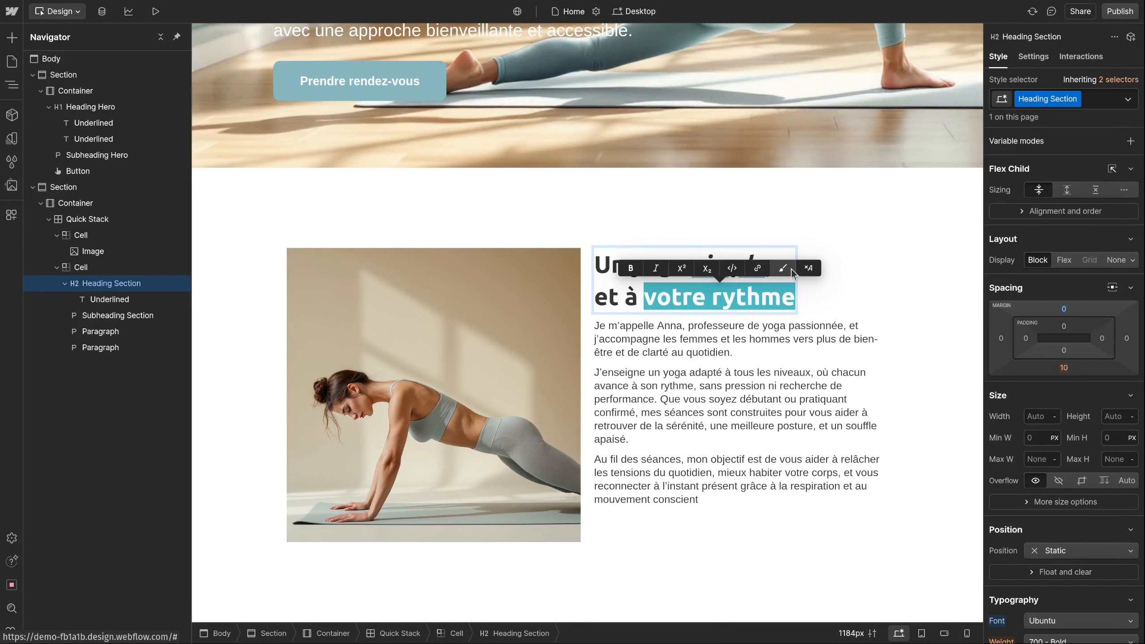
click(783, 268)
click(1065, 99)
text(Under)
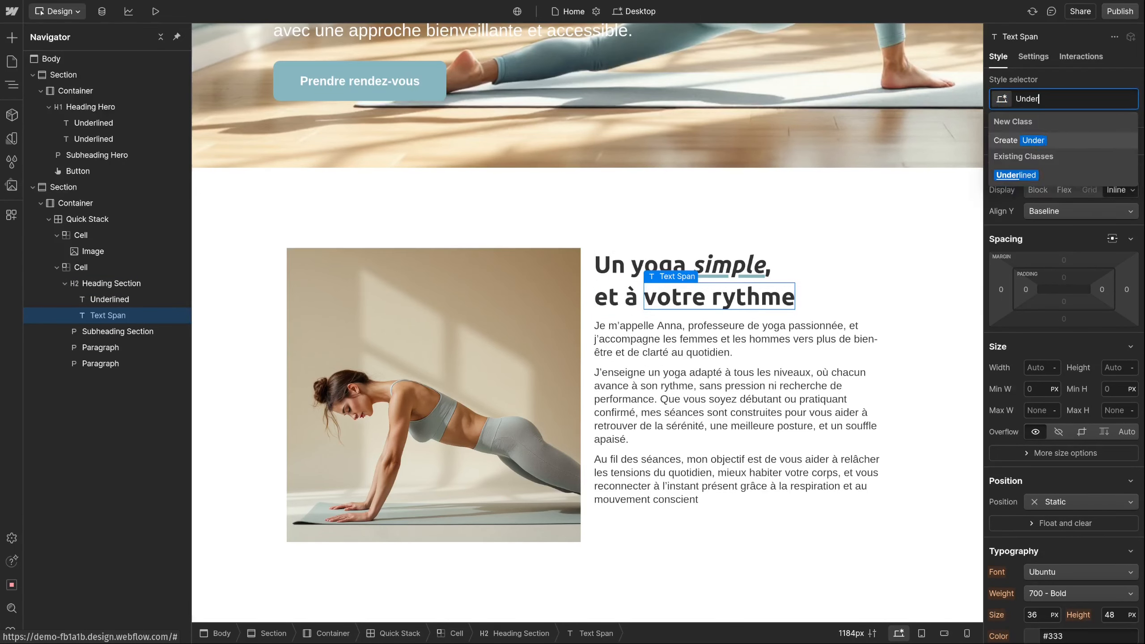
key(Return)
click(784, 258)
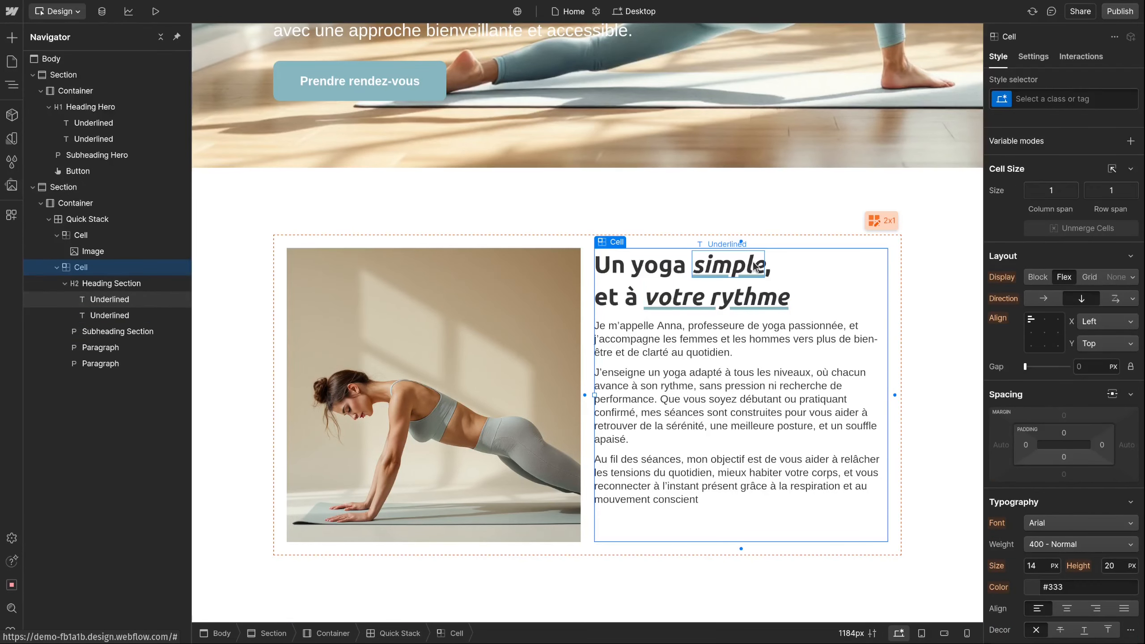
Set the font size of the Subheading Section class to 20 px.
click(676, 336)
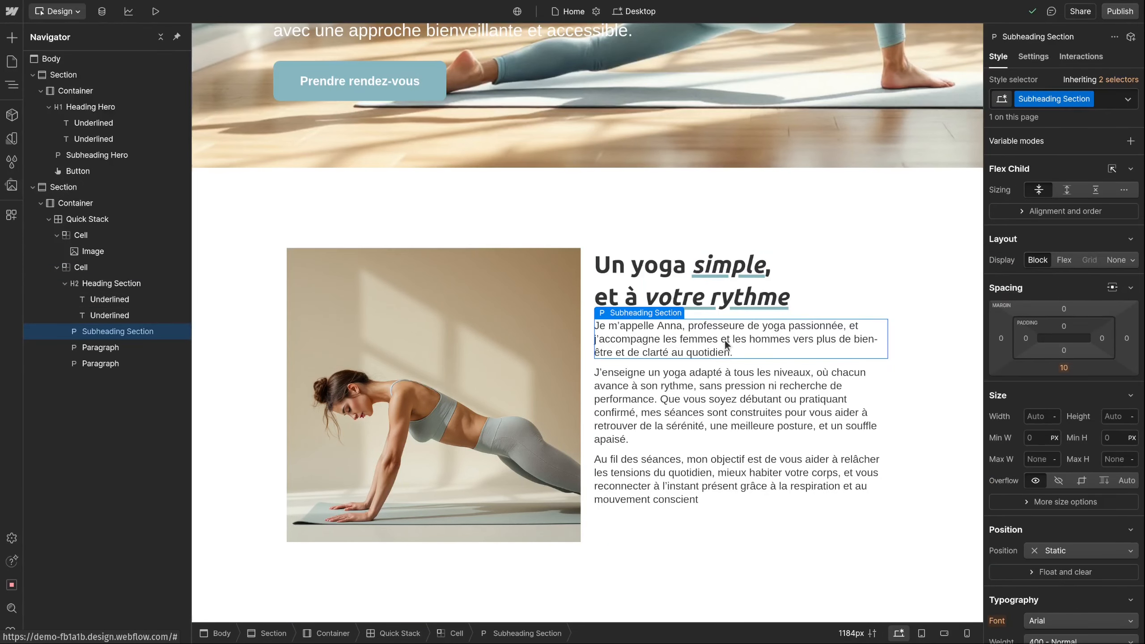
scroll(1037, 307, down, 6)
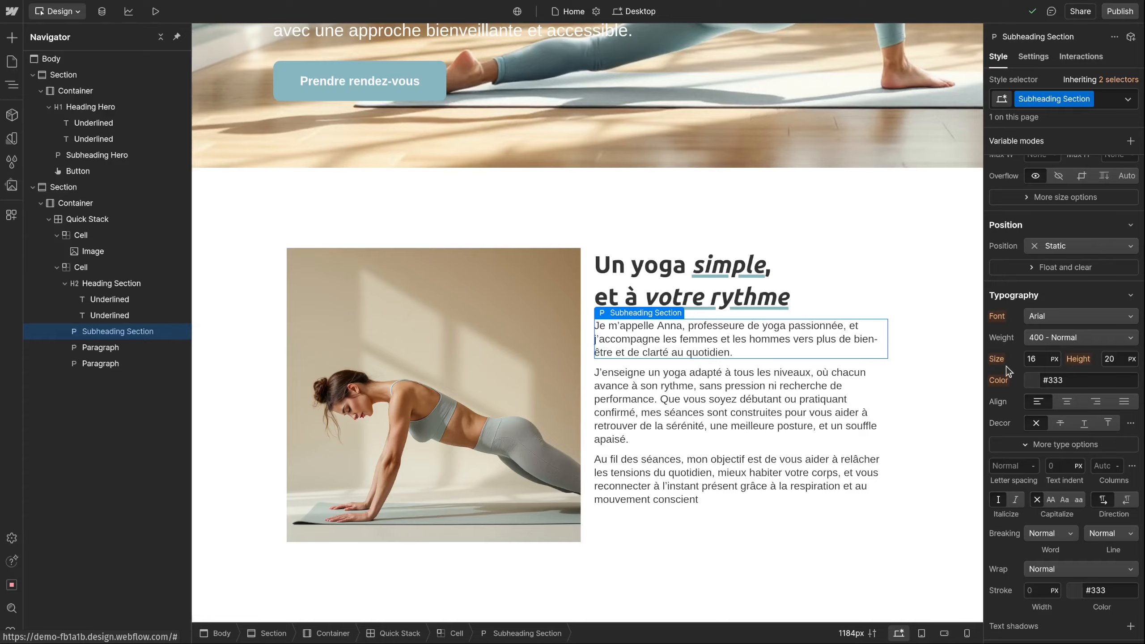
click(1036, 360)
key(Up)
key(Up)
key(Up)
key(Up)
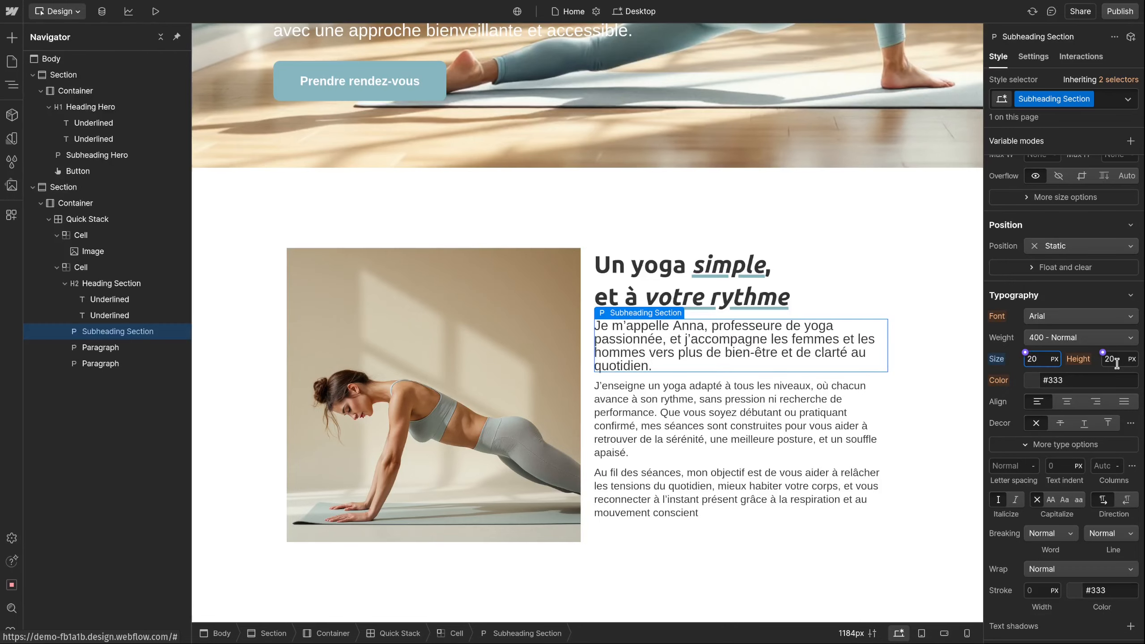
Set the section subheading's line height to 30 px and its weight to 700 - Bold.
click(1118, 361)
key(Up)
key(Up)
key(Up)
key(Up)
key(Up)
key(Up)
key(Up)
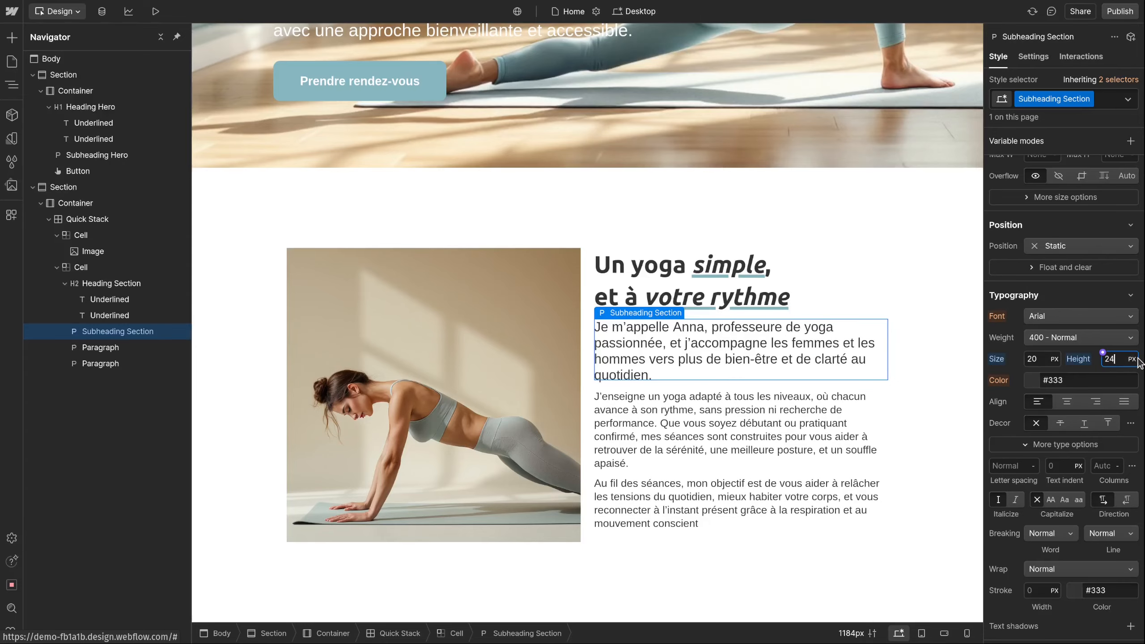
key(Up)
key(Up)
key(Up)
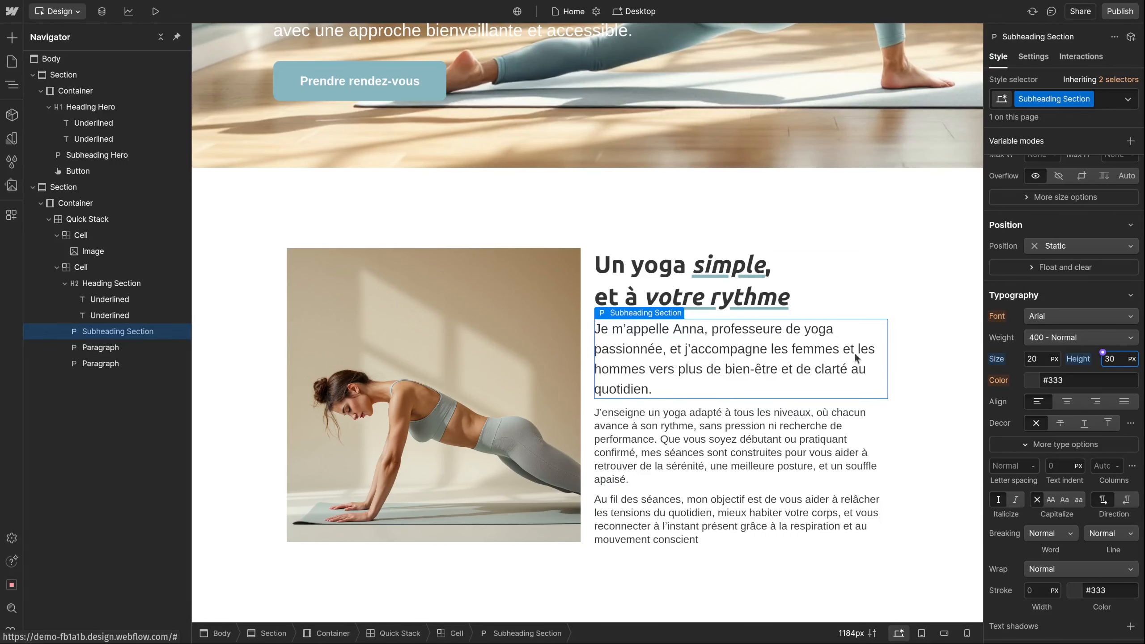
click(1087, 341)
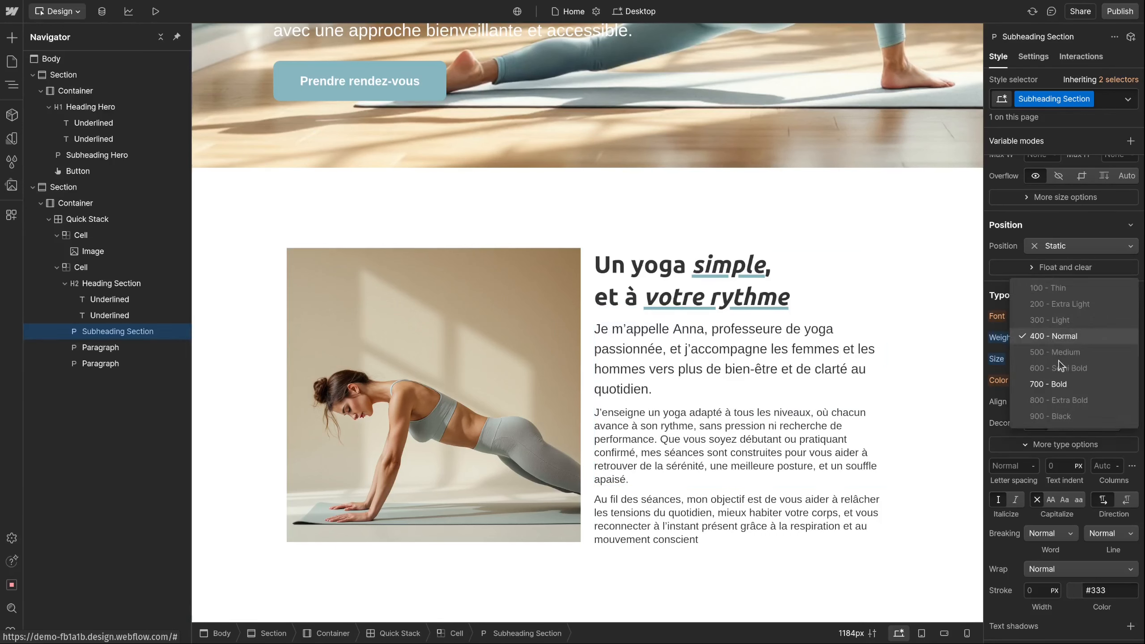
click(1056, 381)
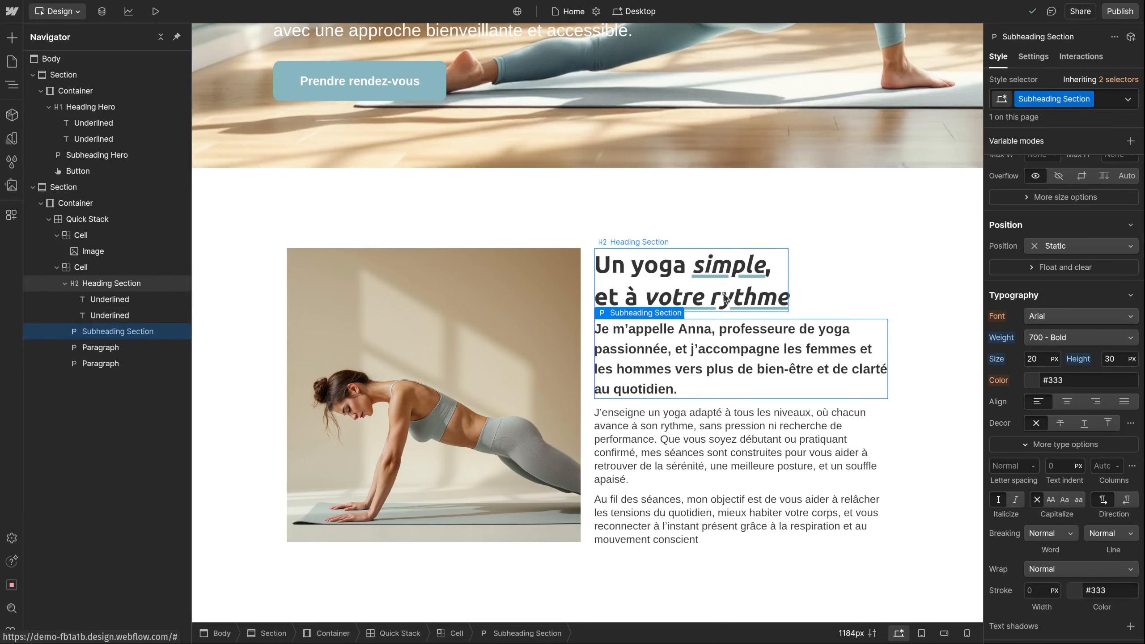
Reduce the opacity of the section subheading's #333333 text colour to 90%.
click(1035, 382)
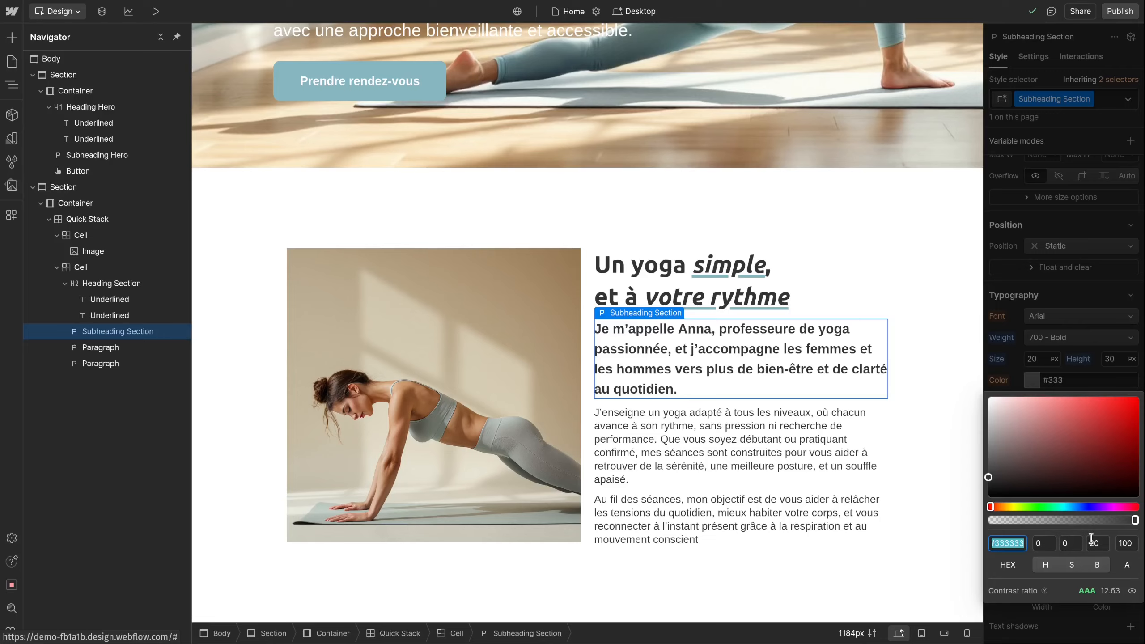
click(1130, 544)
text(95)
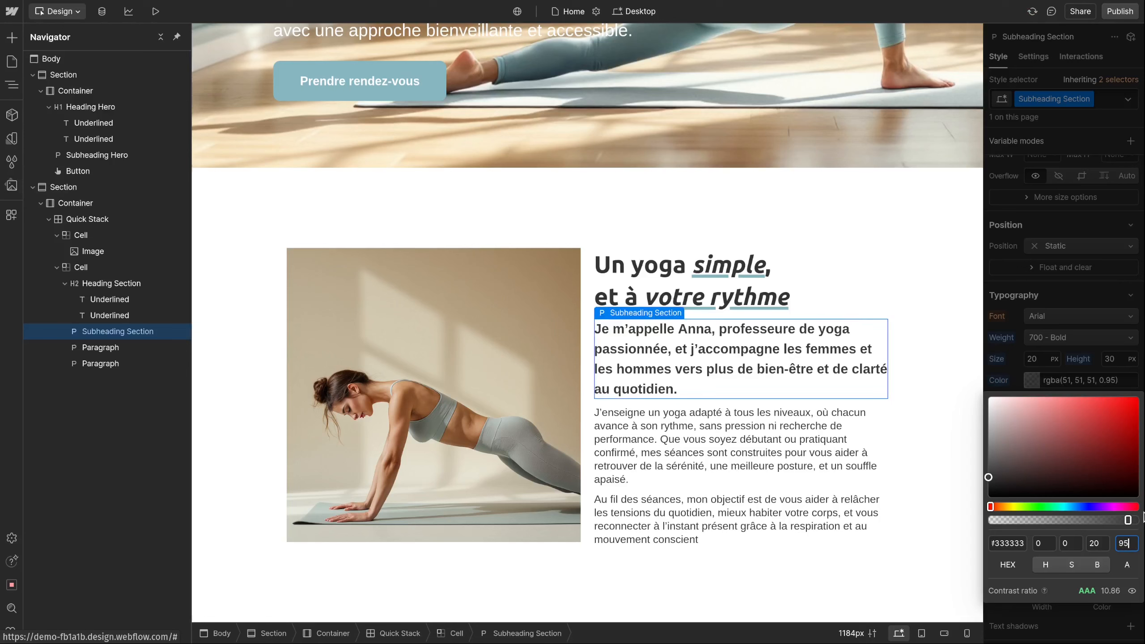
key(Down)
key(Down)
key(Down)
key(Down)
key(Down)
click(893, 361)
click(755, 380)
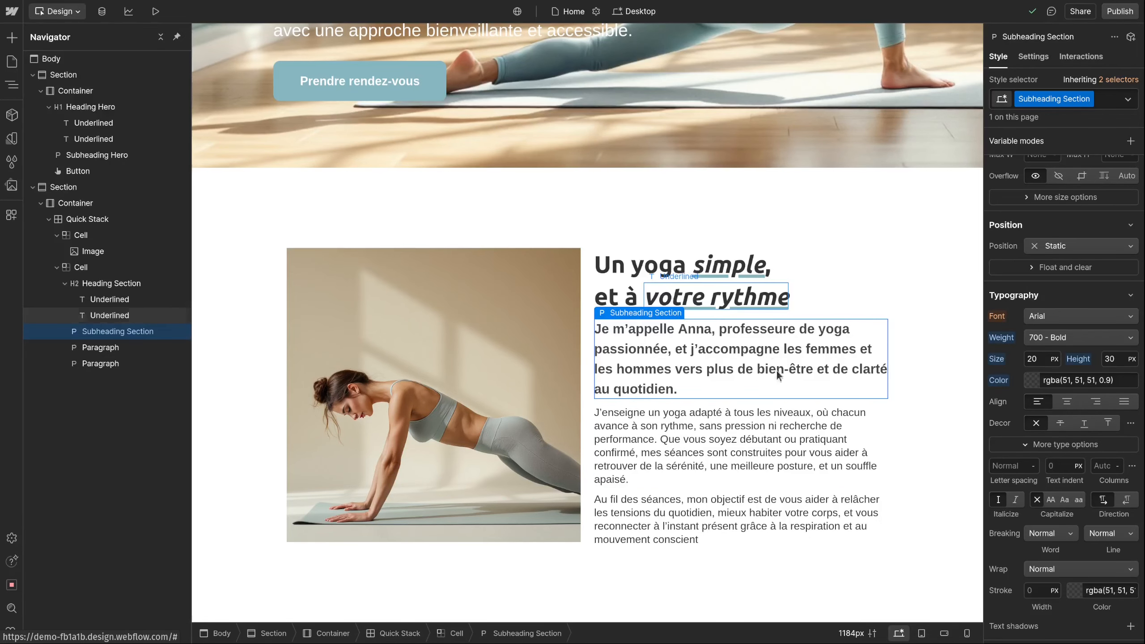
Set the section subheading's top margin to 10 px and its bottom margin to 40 px.
scroll(1122, 307, up, 5)
scroll(1122, 307, up, 2)
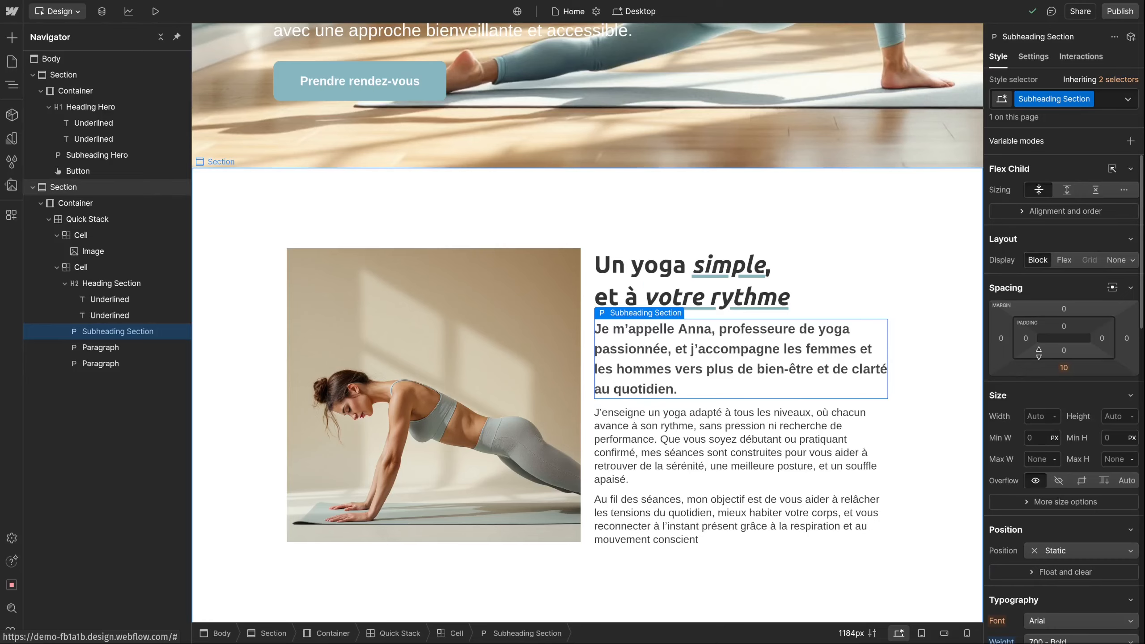
click(1066, 310)
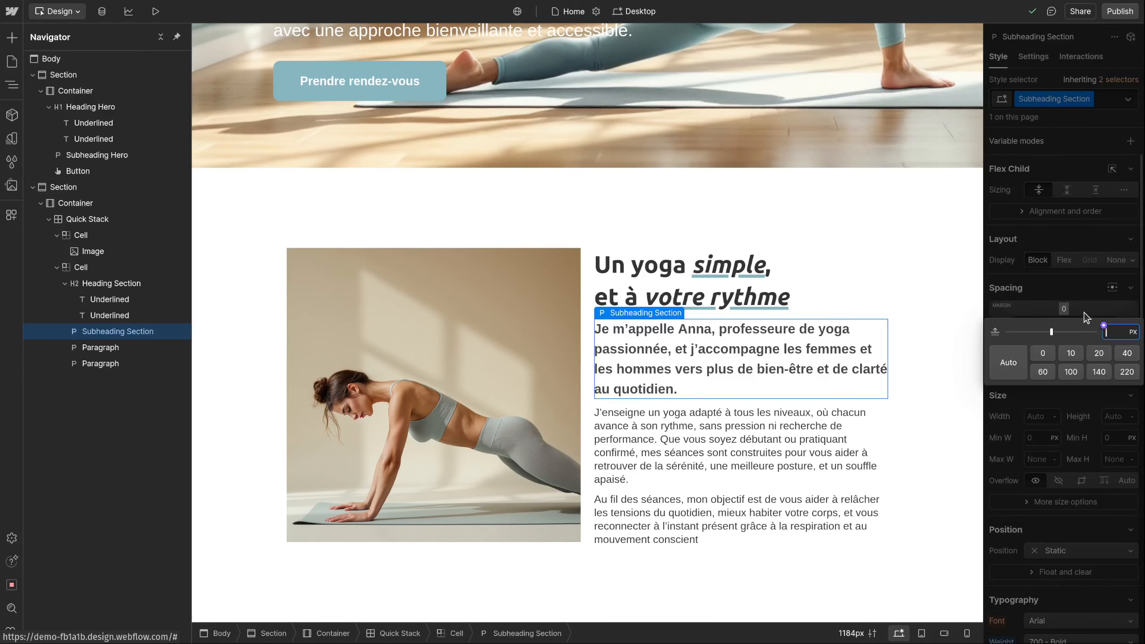
click(1073, 354)
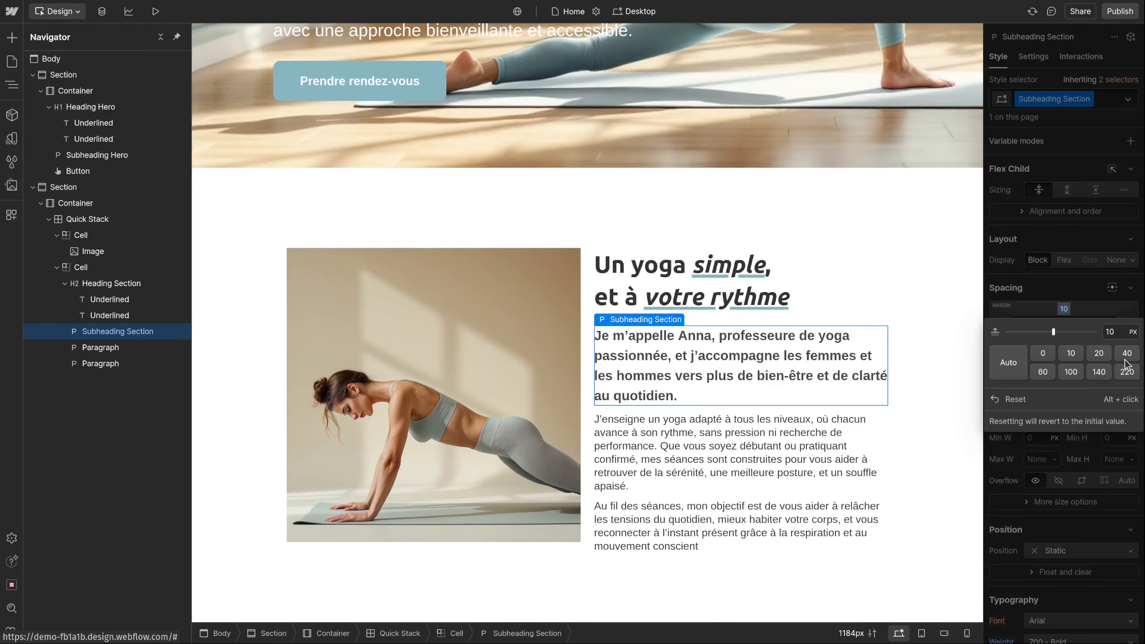
click(1065, 368)
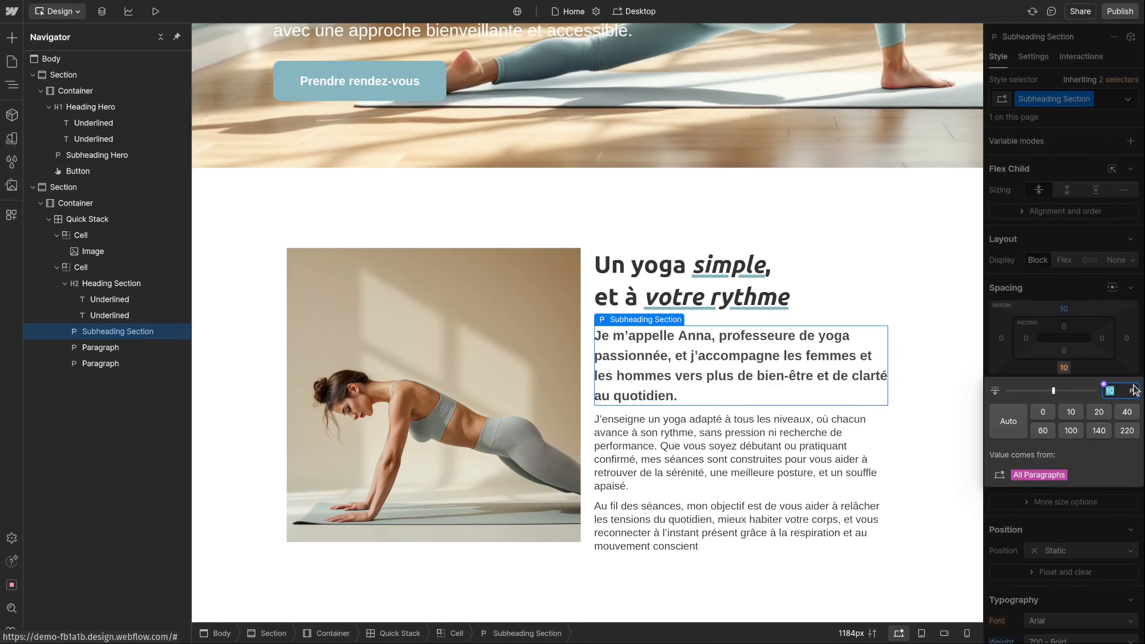
click(1128, 412)
click(936, 400)
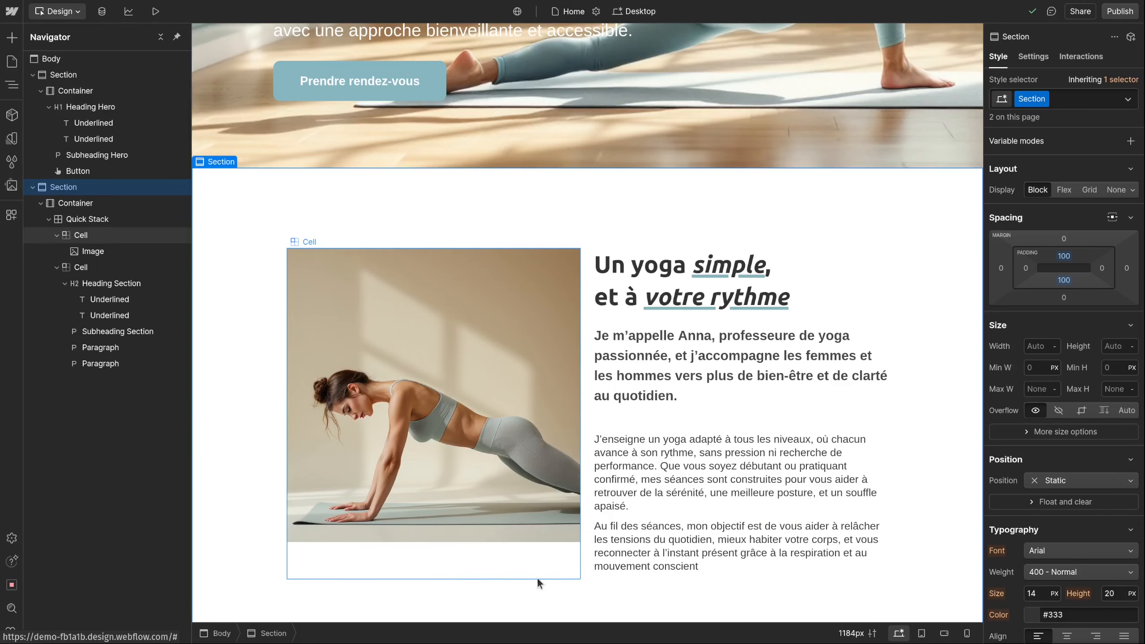
Create a class named Image on the yoga picture in the section's first column.
click(485, 338)
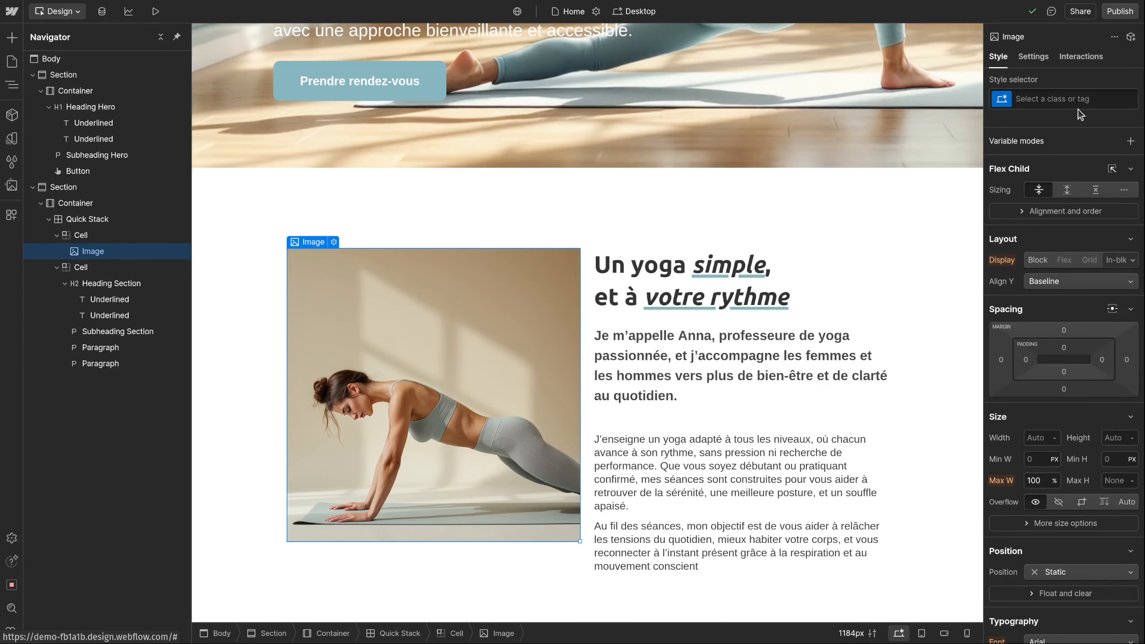
click(1071, 100)
text(lùage)
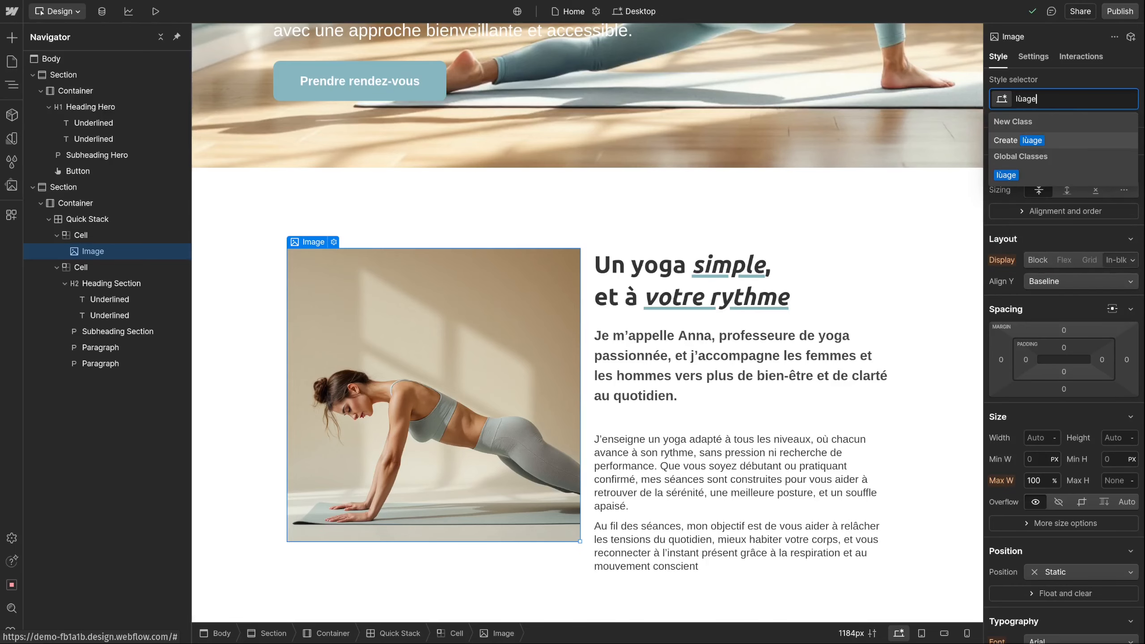
key(BackSpace)
key(BackSpace)
key(BackSpace)
key(BackSpace)
key(BackSpace)
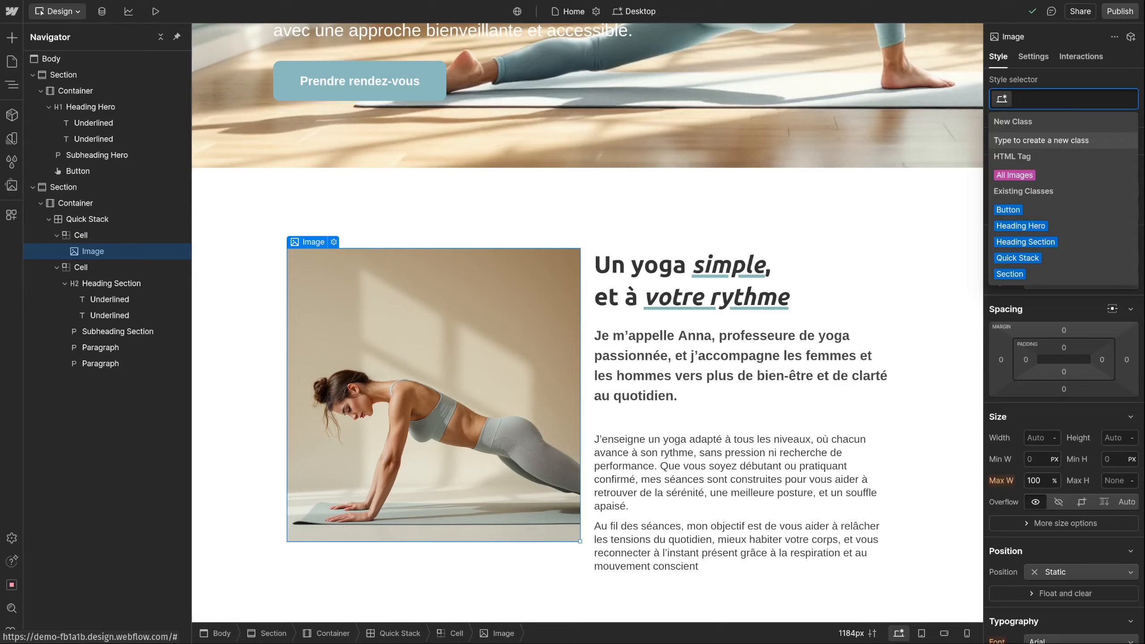
text(Image)
key(Return)
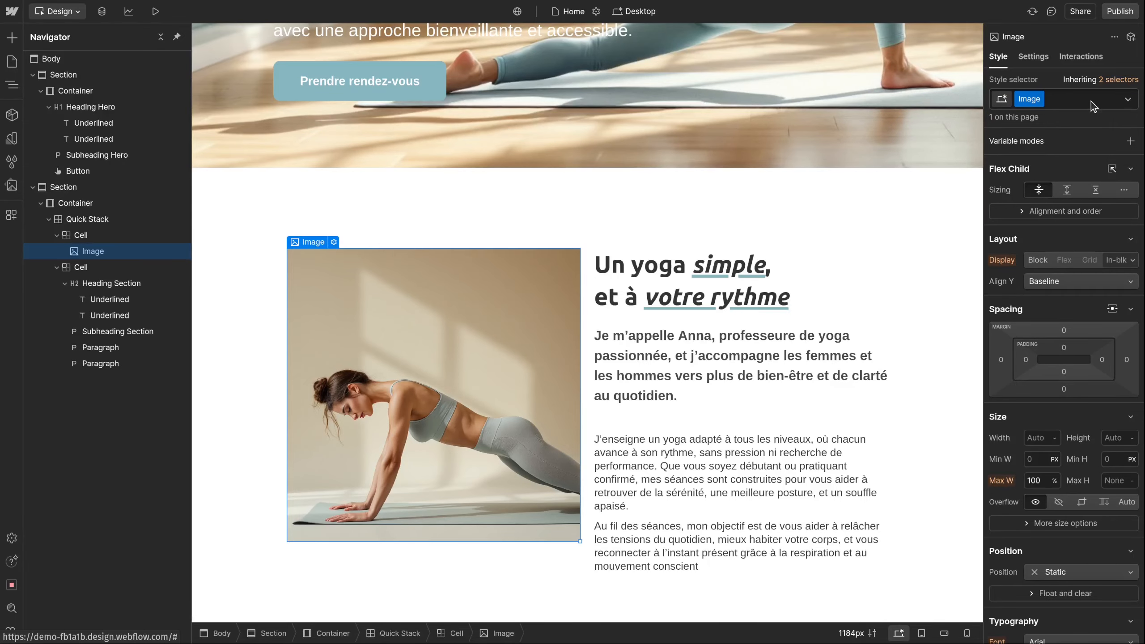
Set the height of the Image class to 100% so the picture fills its cell.
click(1109, 438)
text(100%)
key(Return)
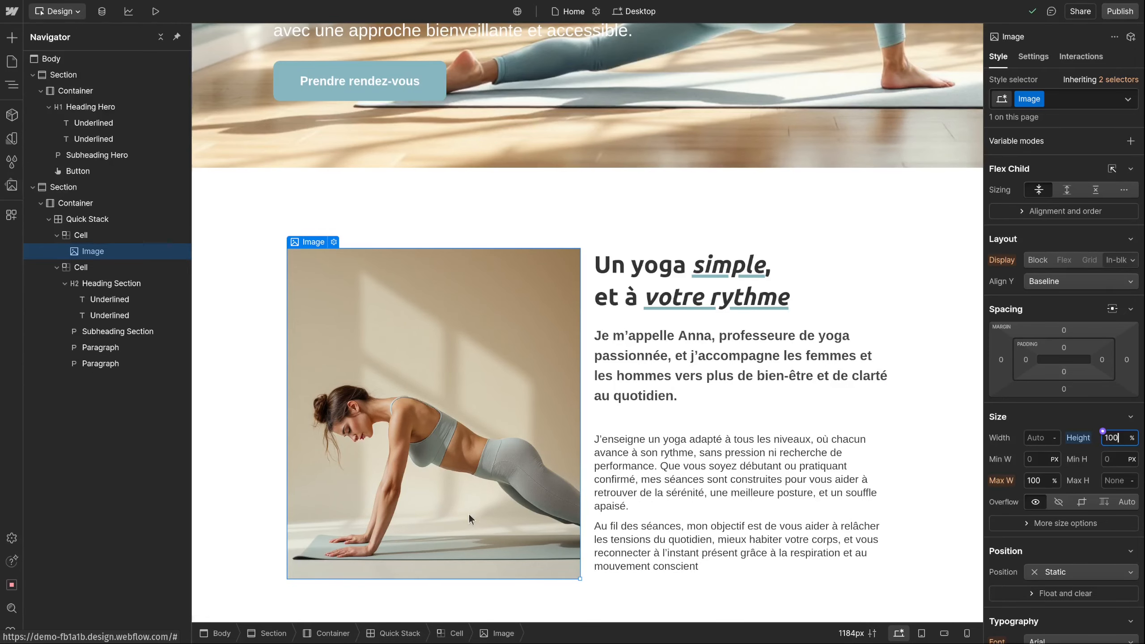
Test how the image stretches with the text by adding blank lines inside the last paragraph and removing them.
double_click(703, 555)
key(Return)
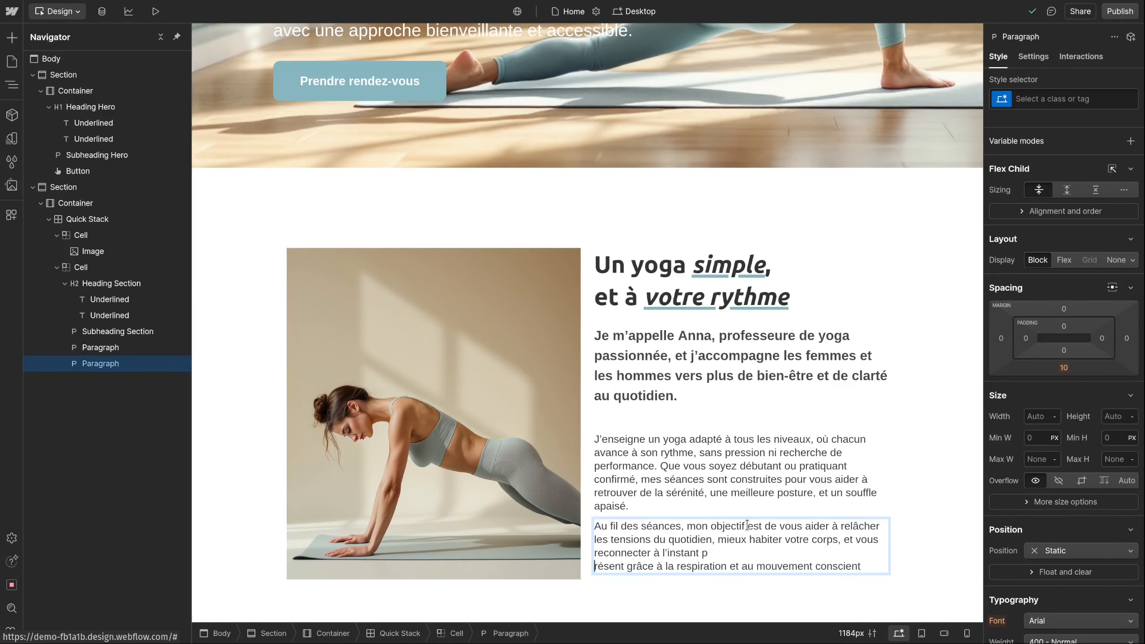
key(Return)
key(Return)
key(Return)
key(Return)
key(Return)
scroll(729, 495, down, 3)
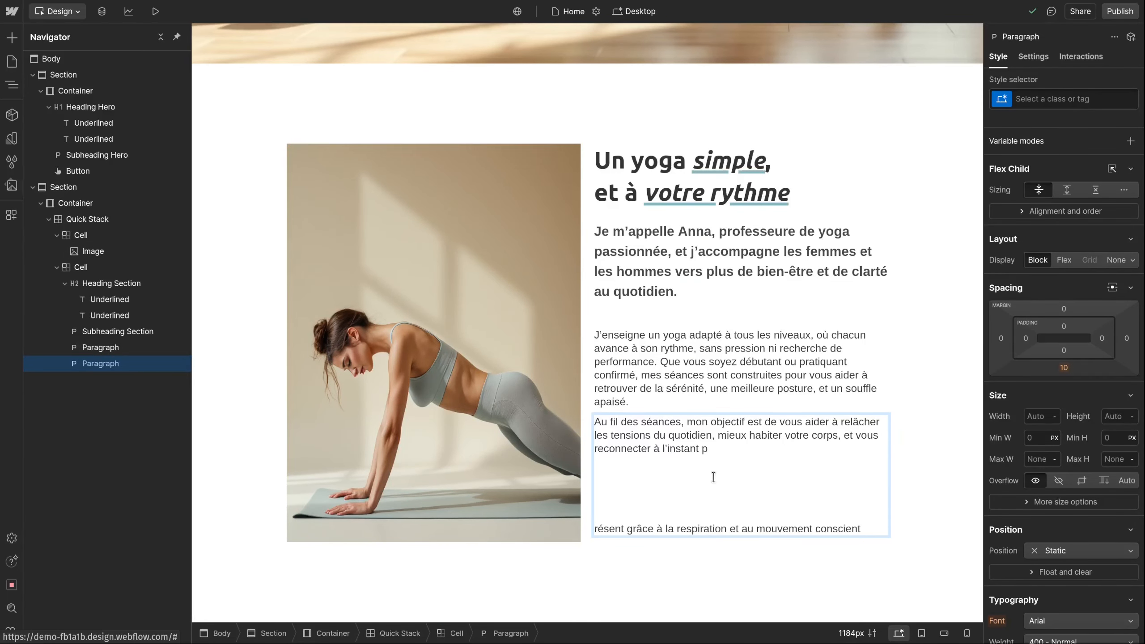
key(BackSpace)
key(BackSpace)
key(BackSpace)
key(BackSpace)
key(BackSpace)
key(BackSpace)
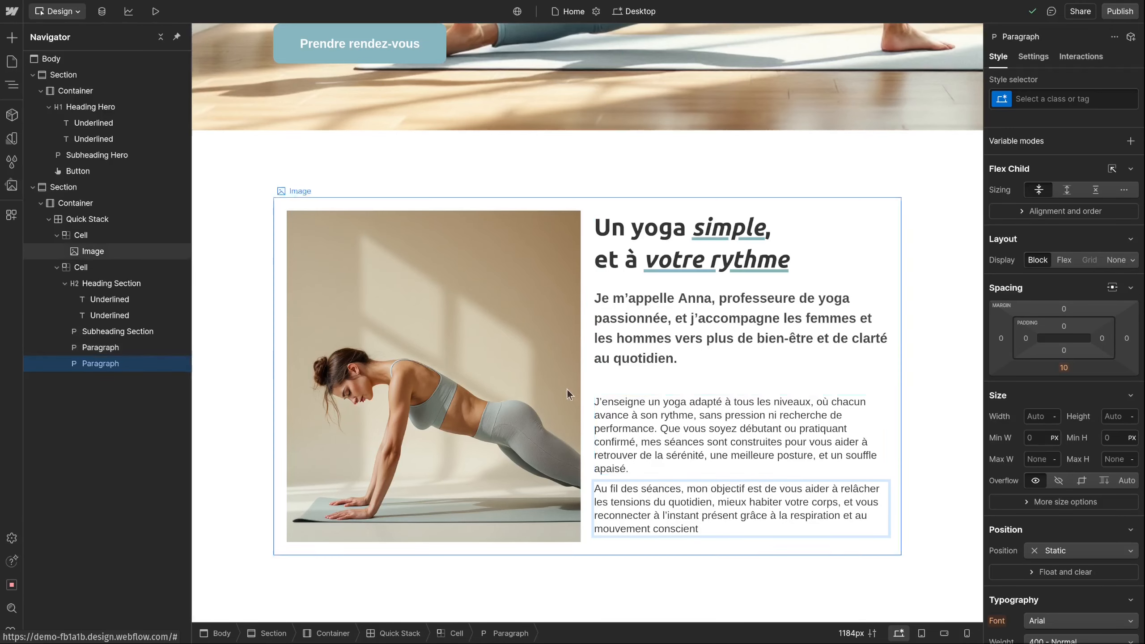
Set the fit of the yoga picture's Image class to Cover.
click(534, 382)
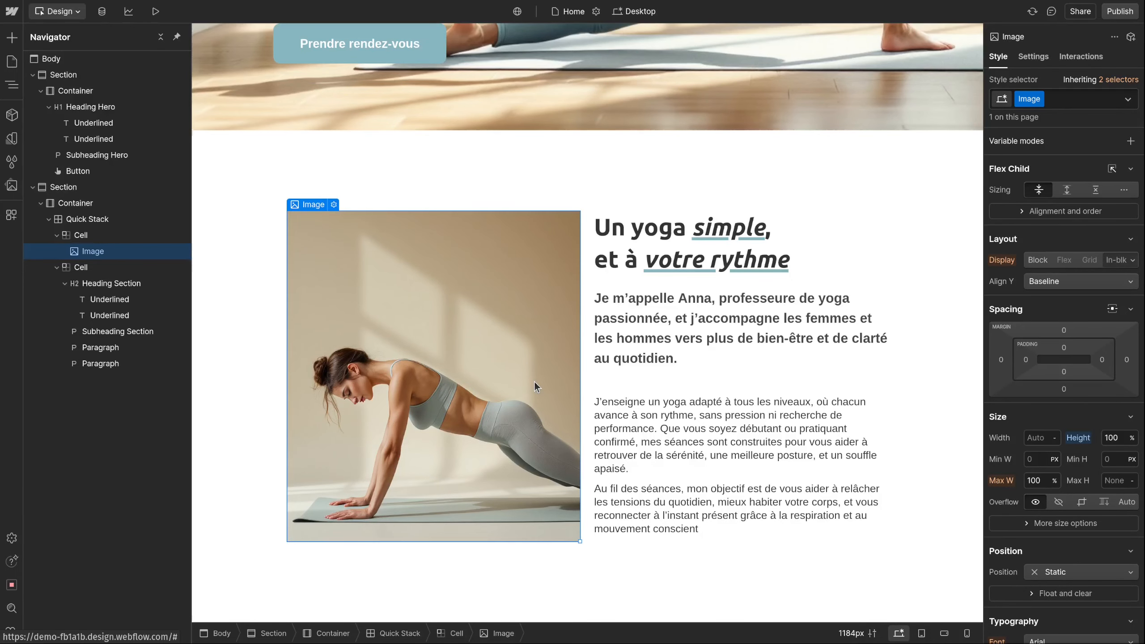
scroll(521, 381, up, 3)
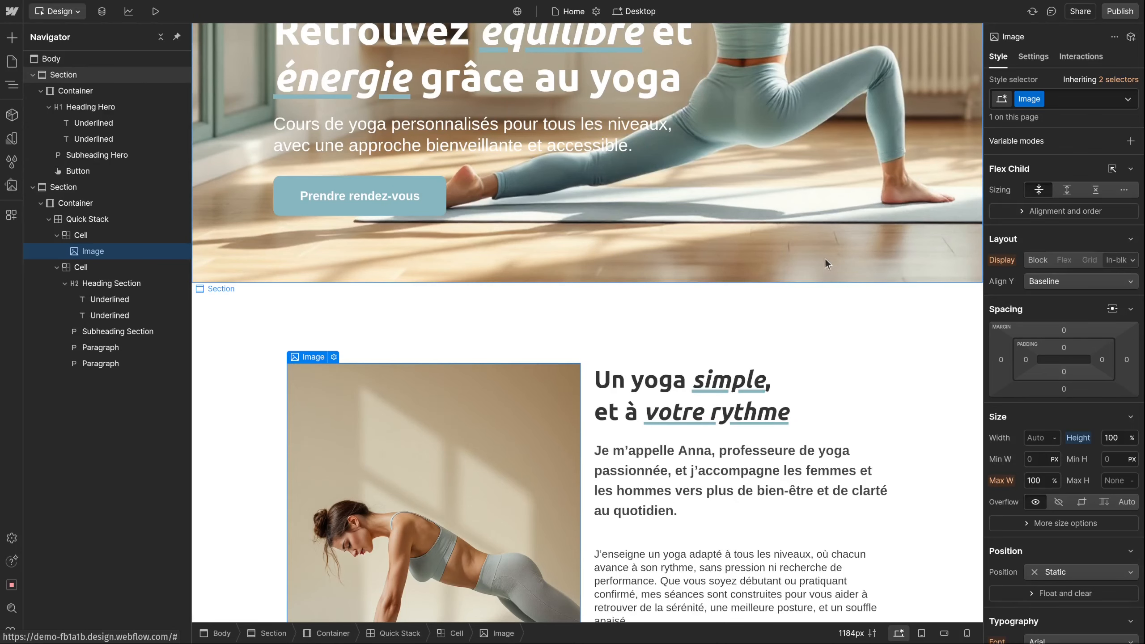
scroll(825, 259, down, 3)
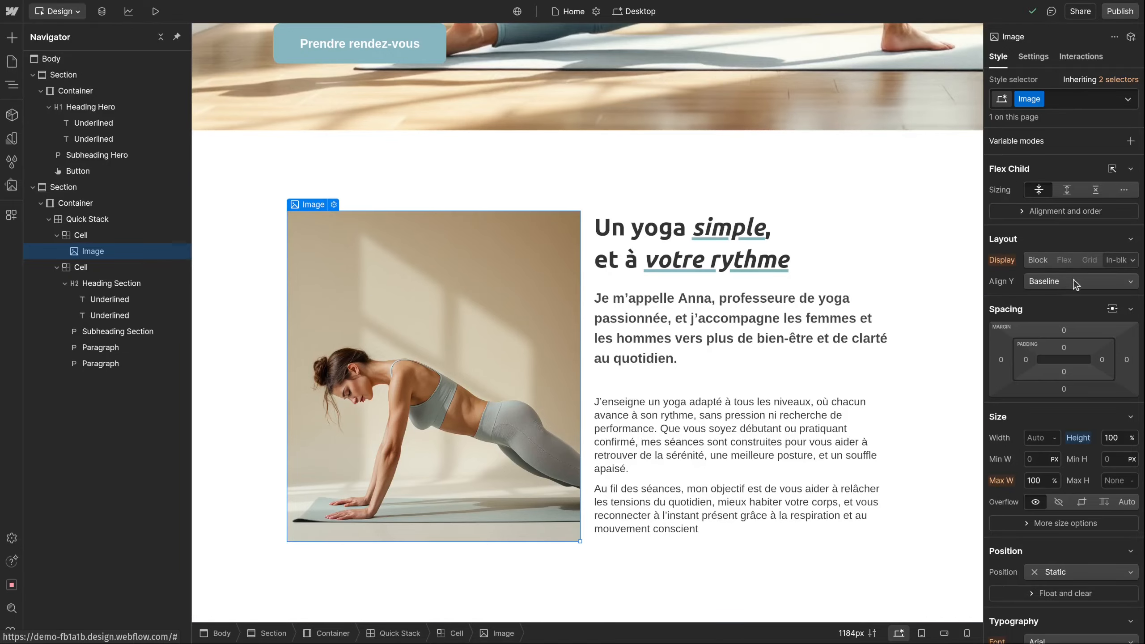
scroll(1056, 454, down, 3)
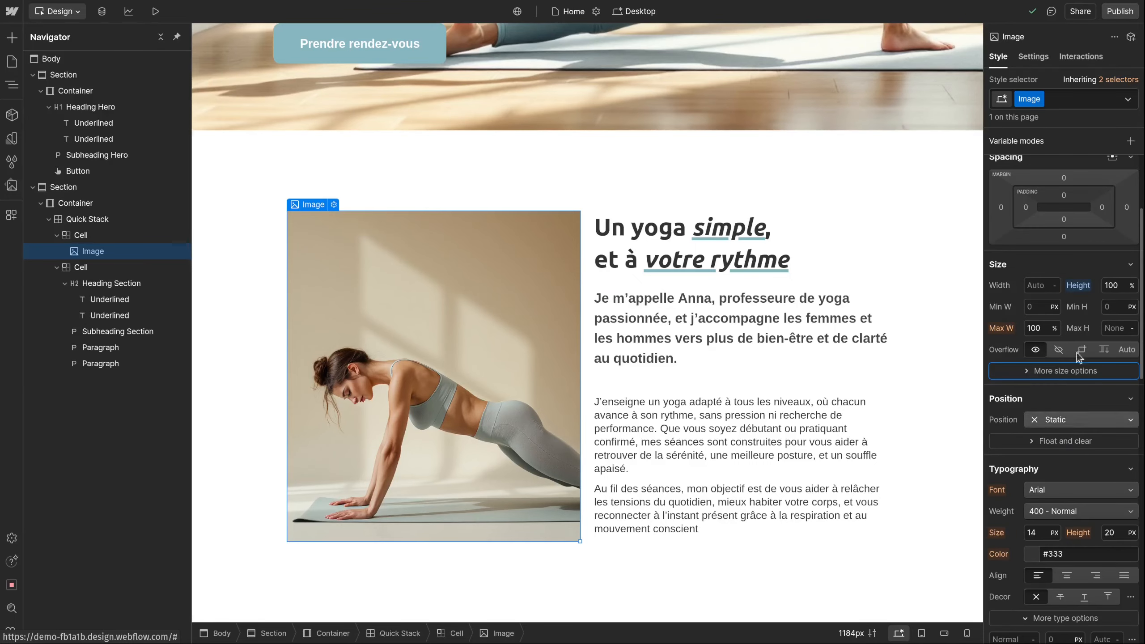
click(1090, 372)
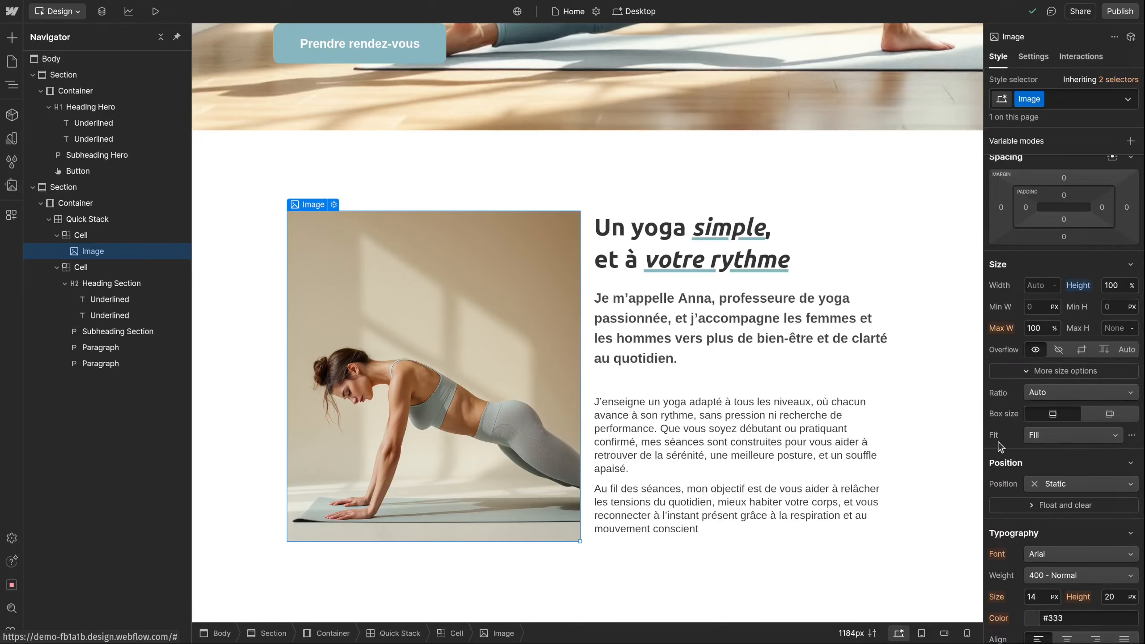
click(1047, 436)
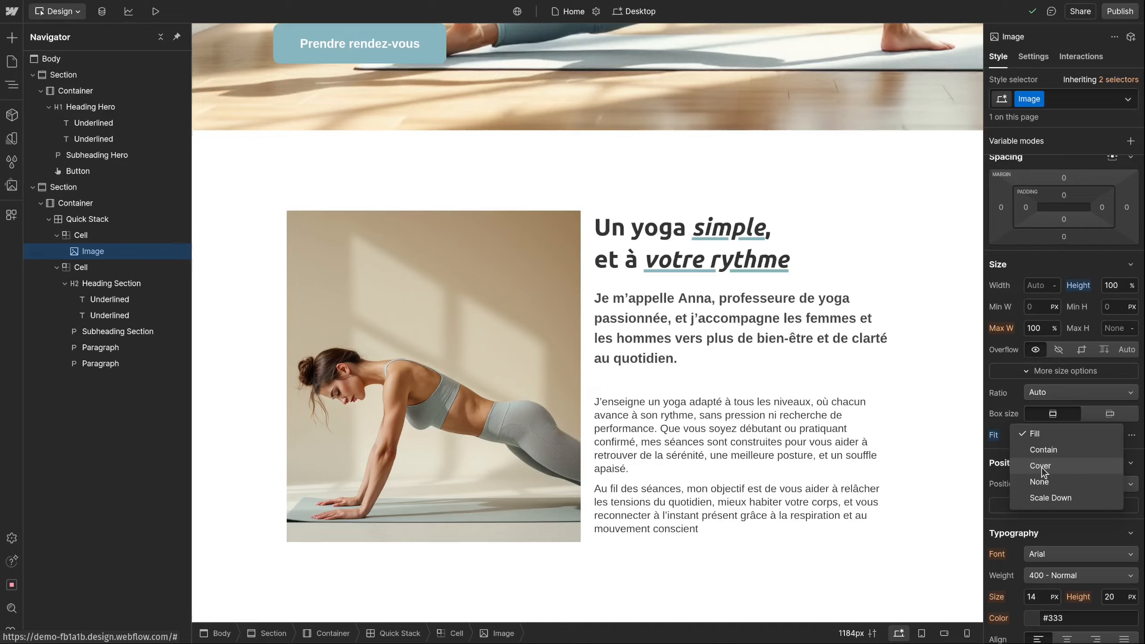
click(1042, 468)
Round the corners of the yoga picture with a border radius of 15 px.
scroll(1064, 361, down, 6)
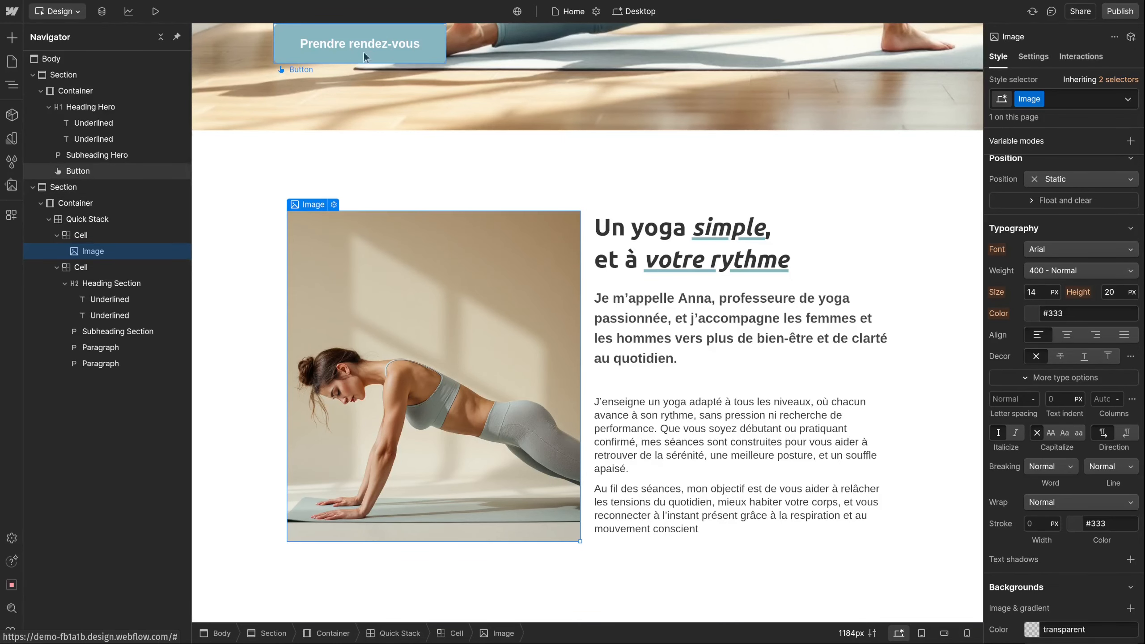
scroll(1103, 382, down, 6)
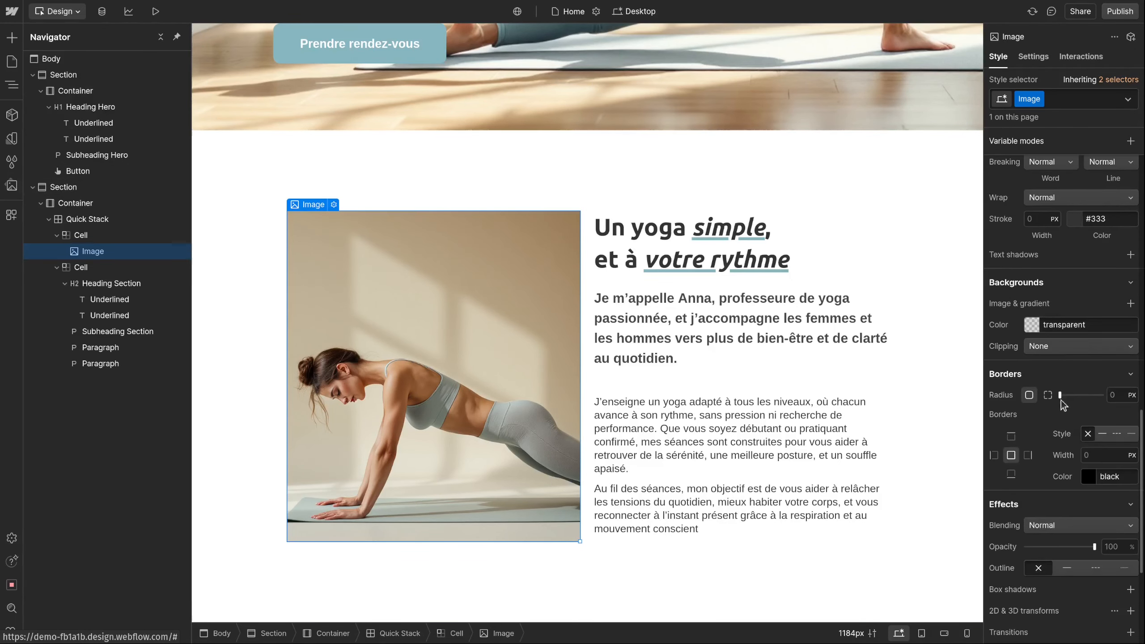
click(1114, 395)
text(9)
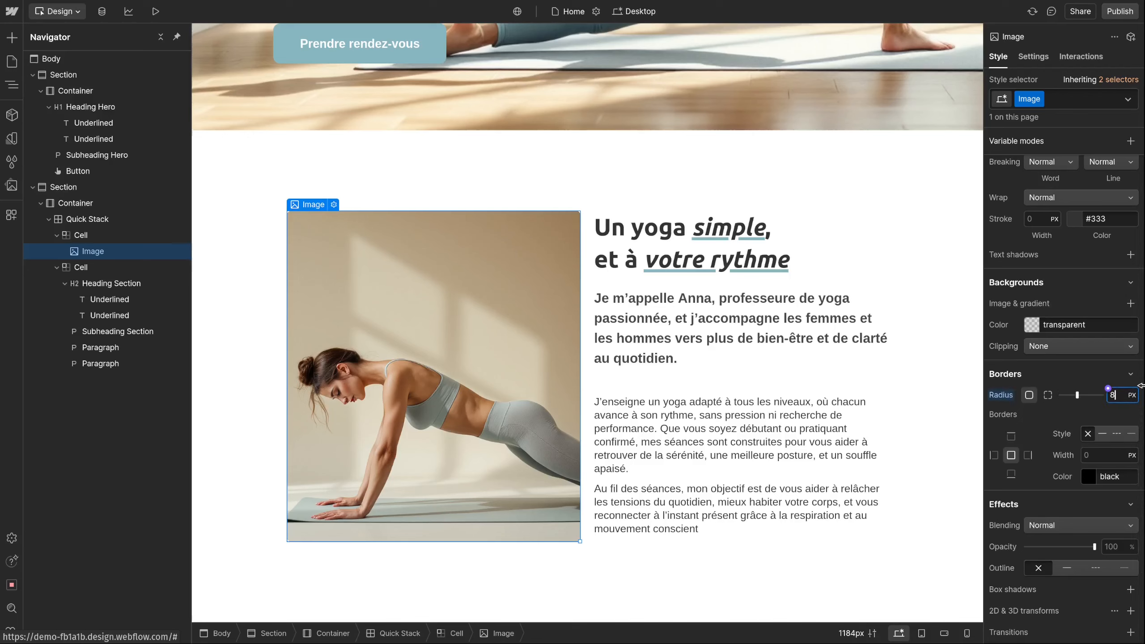
key(Up)
key(Up)
key(Up)
key(Up)
click(749, 575)
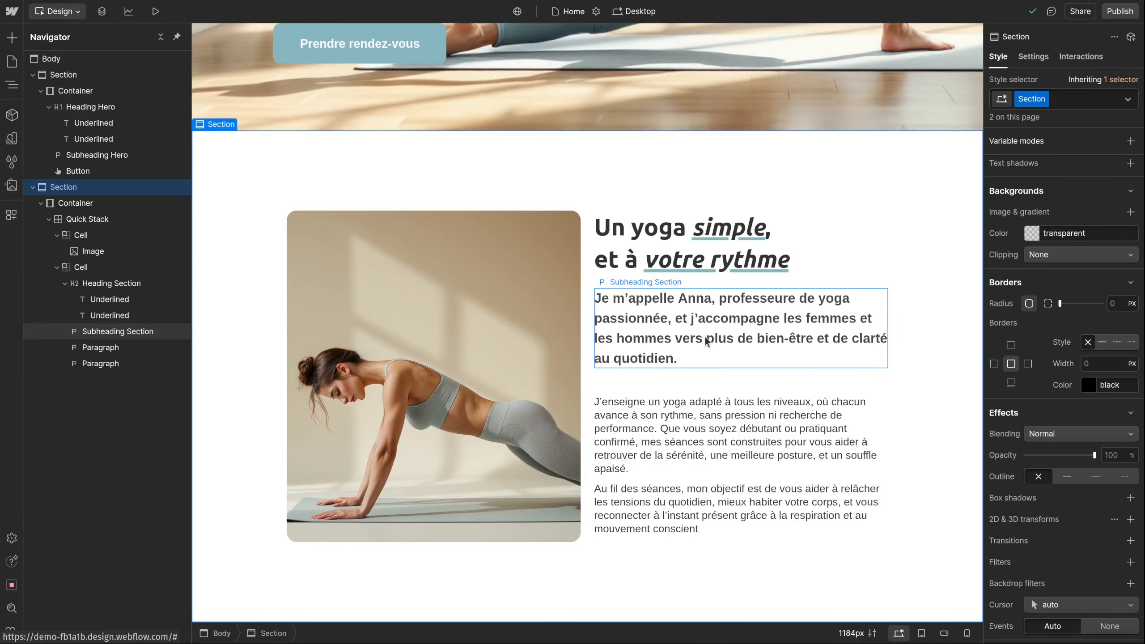
Add an outside box shadow to the yoga picture with a vertical offset of 4 px.
click(511, 281)
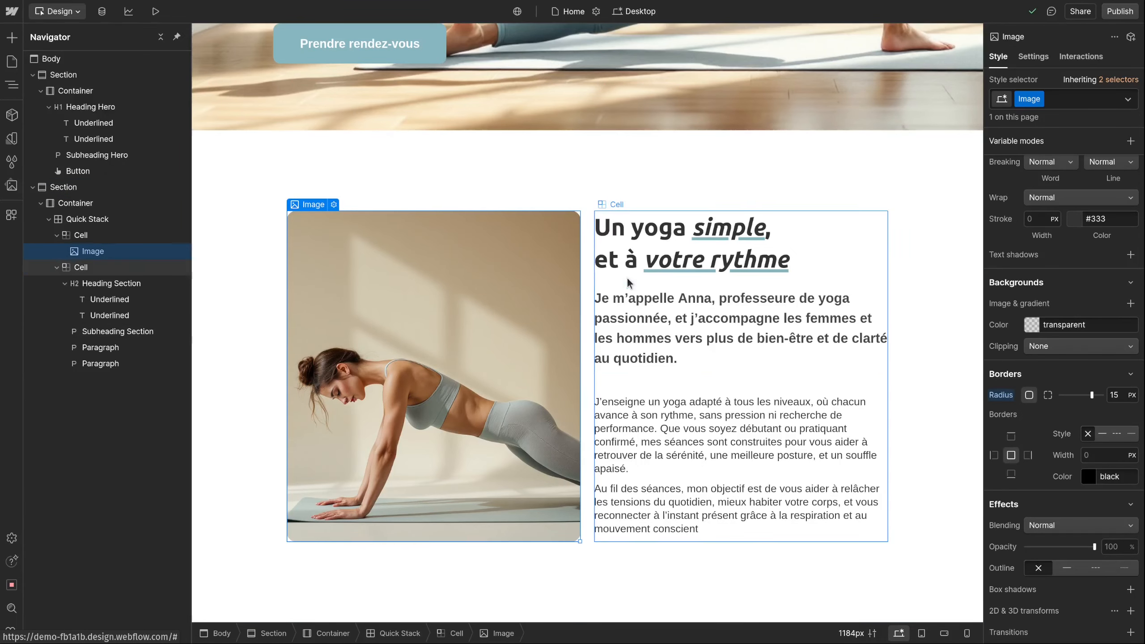
scroll(1123, 396, down, 5)
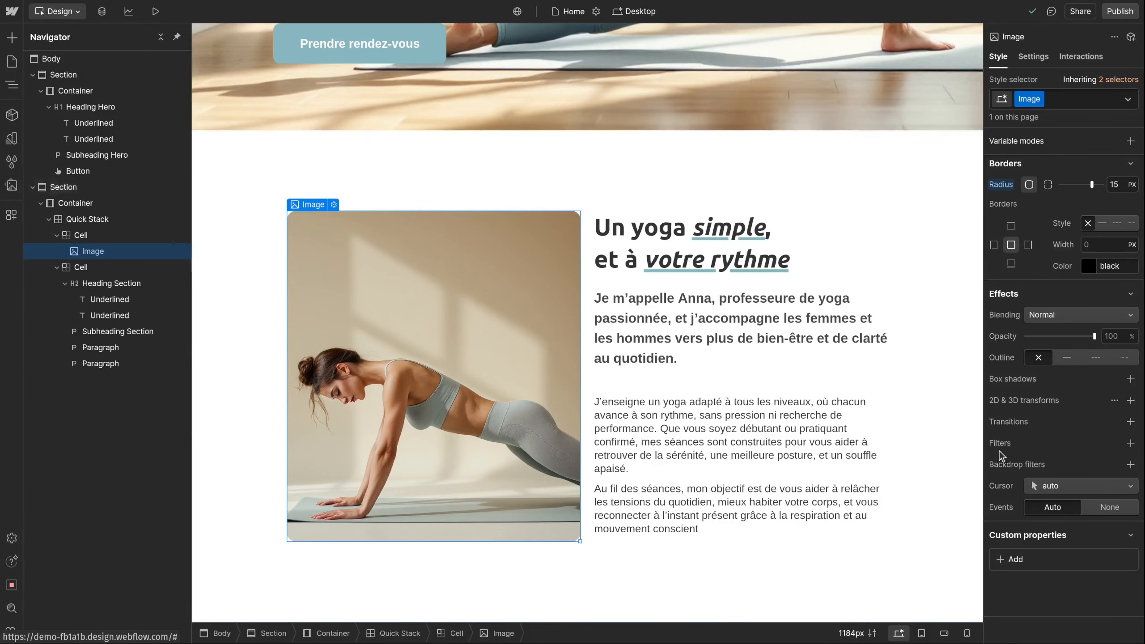
click(1131, 379)
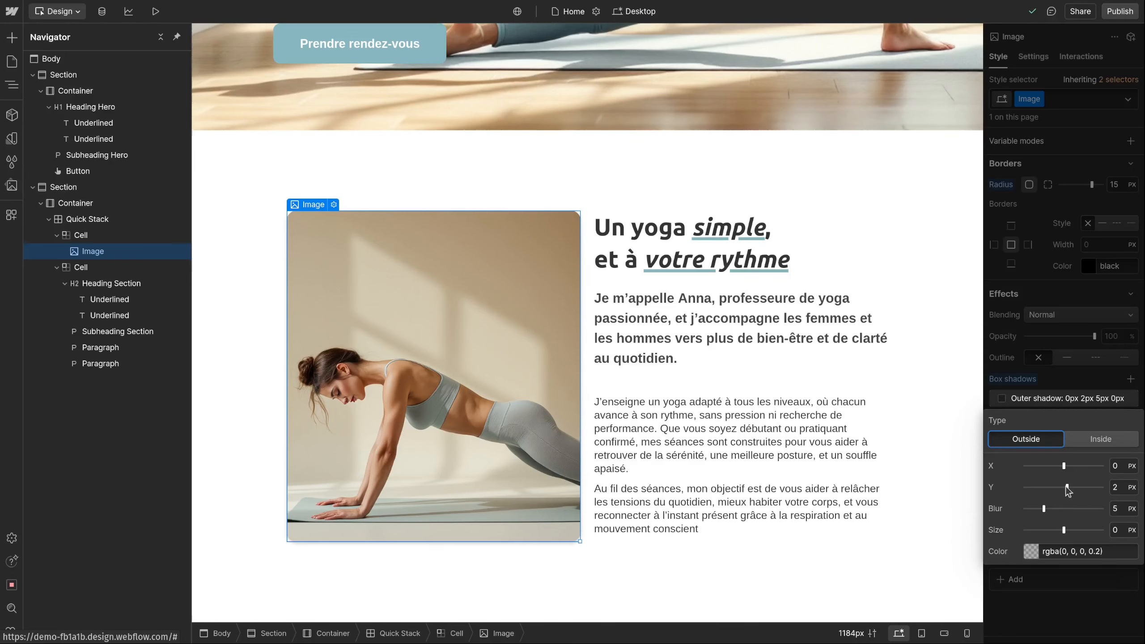
click(1130, 492)
text(4)
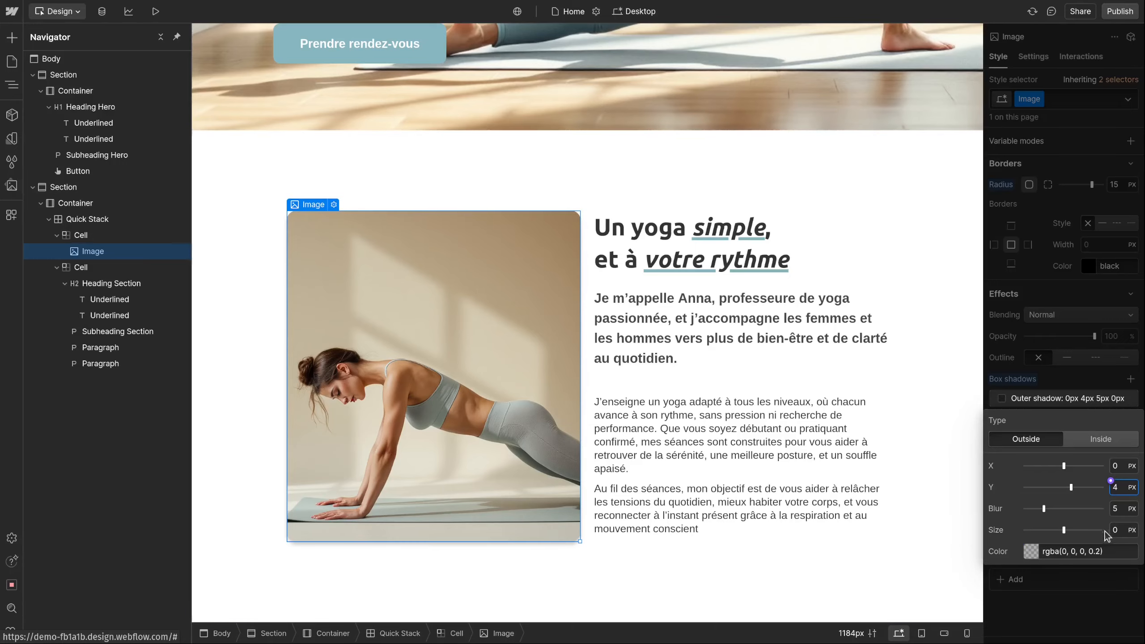
Set the blur of the picture's box shadow to 12 px.
click(1116, 509)
text(15)
key(Up)
key(Up)
key(Up)
key(Up)
key(Up)
key(Up)
key(Up)
key(Up)
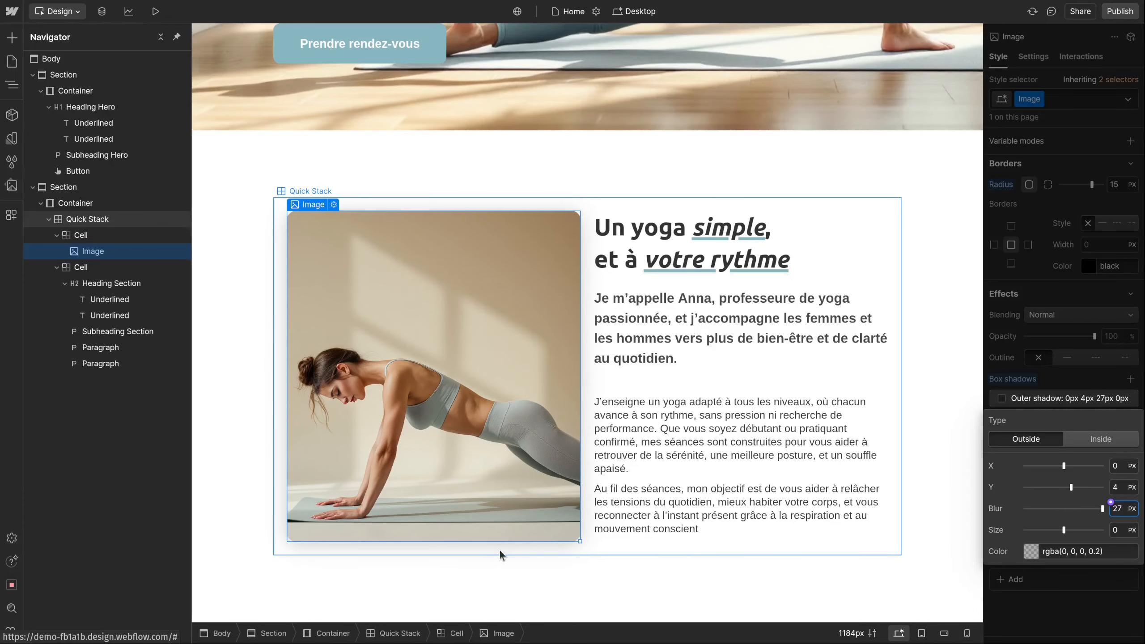
drag(1050, 498, 1050, 503)
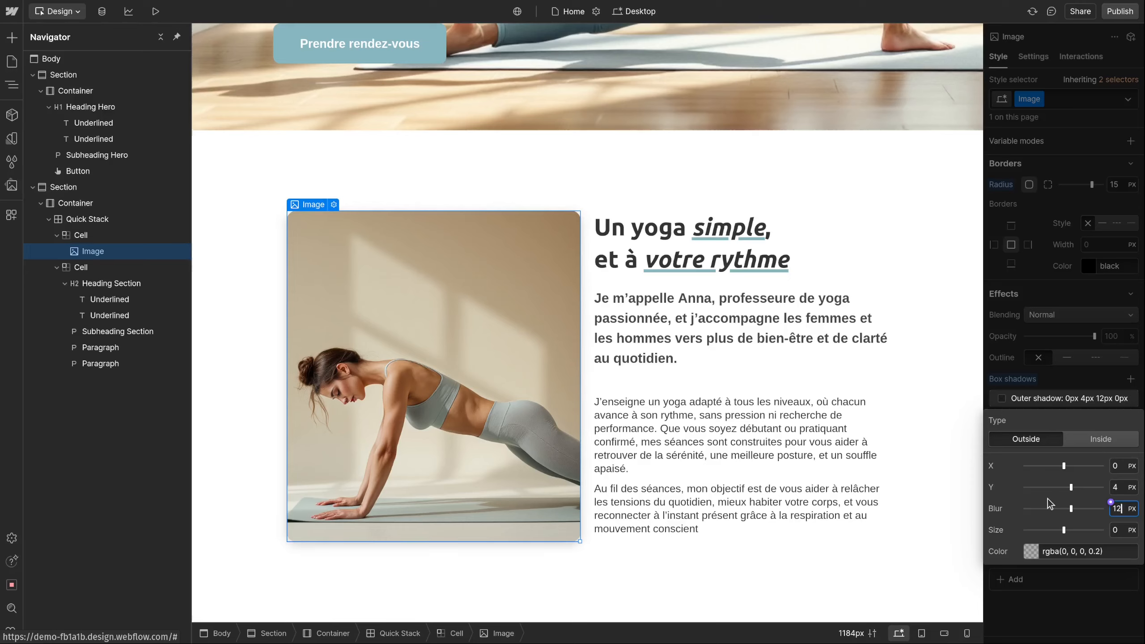
click(877, 594)
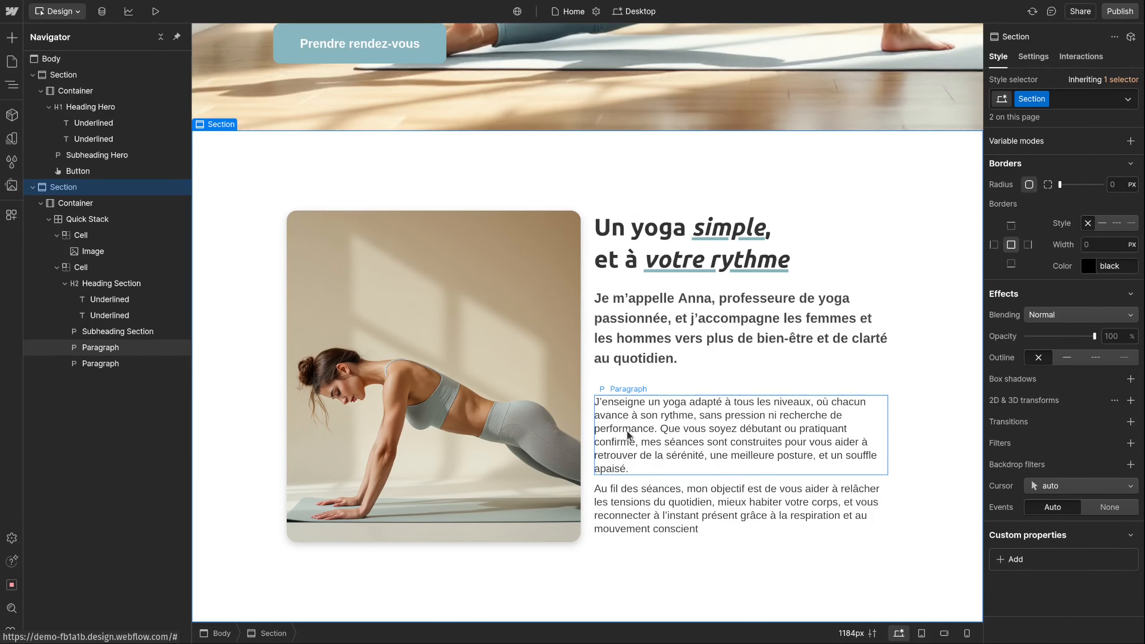
Preview the page at full width, check the hero and the new section, and return to the design view.
click(156, 14)
scroll(832, 213, up, 10)
scroll(834, 271, down, 8)
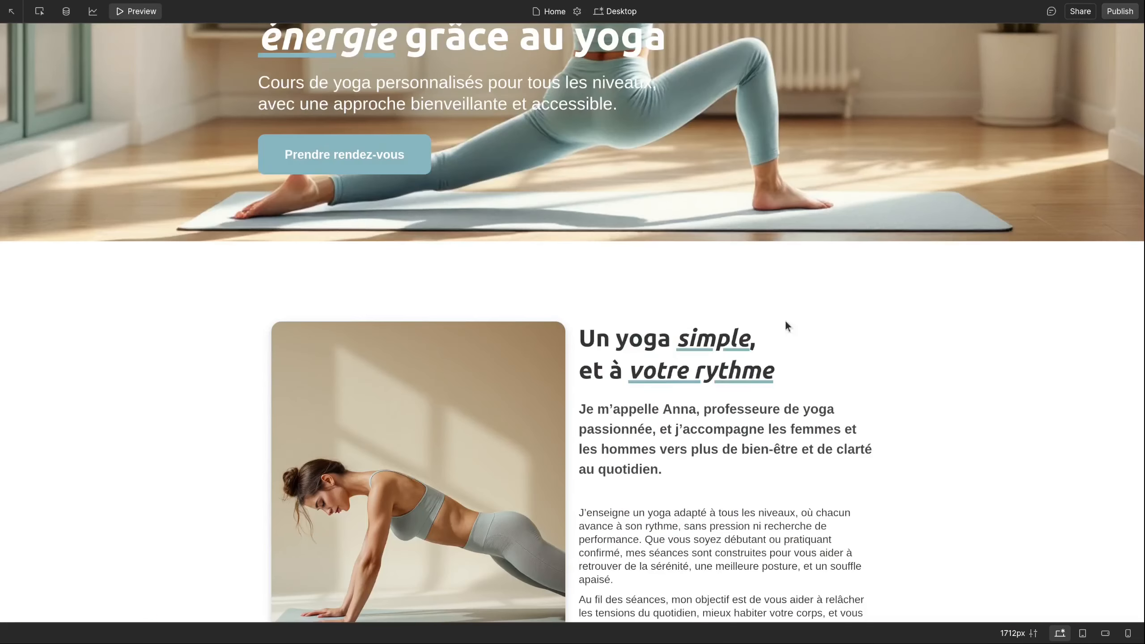
scroll(786, 321, down, 3)
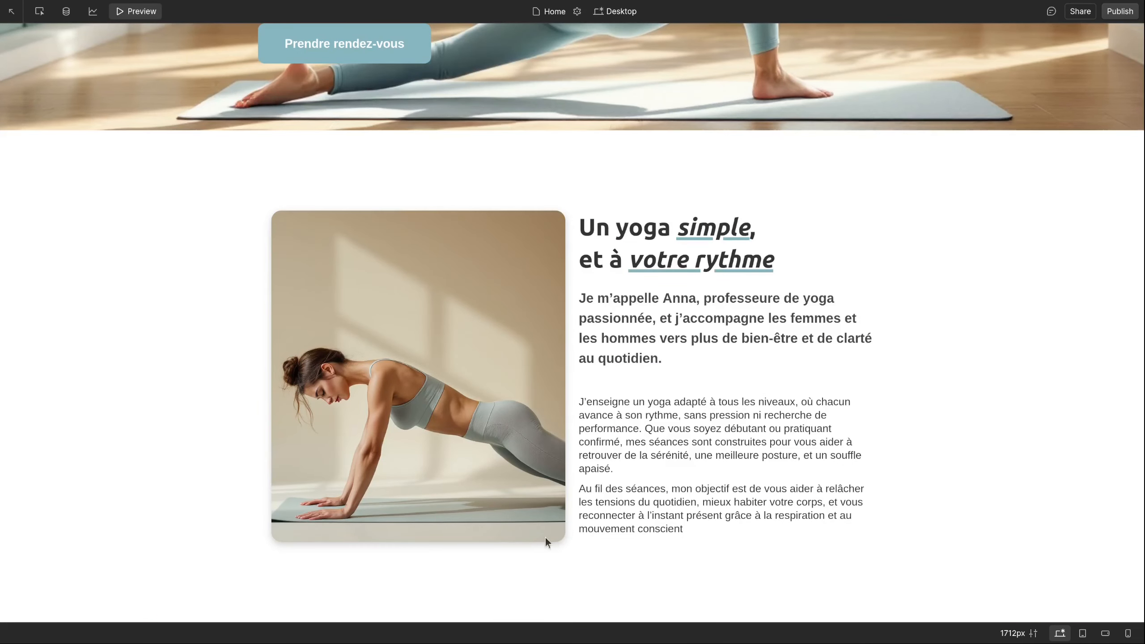
scroll(820, 480, up, 13)
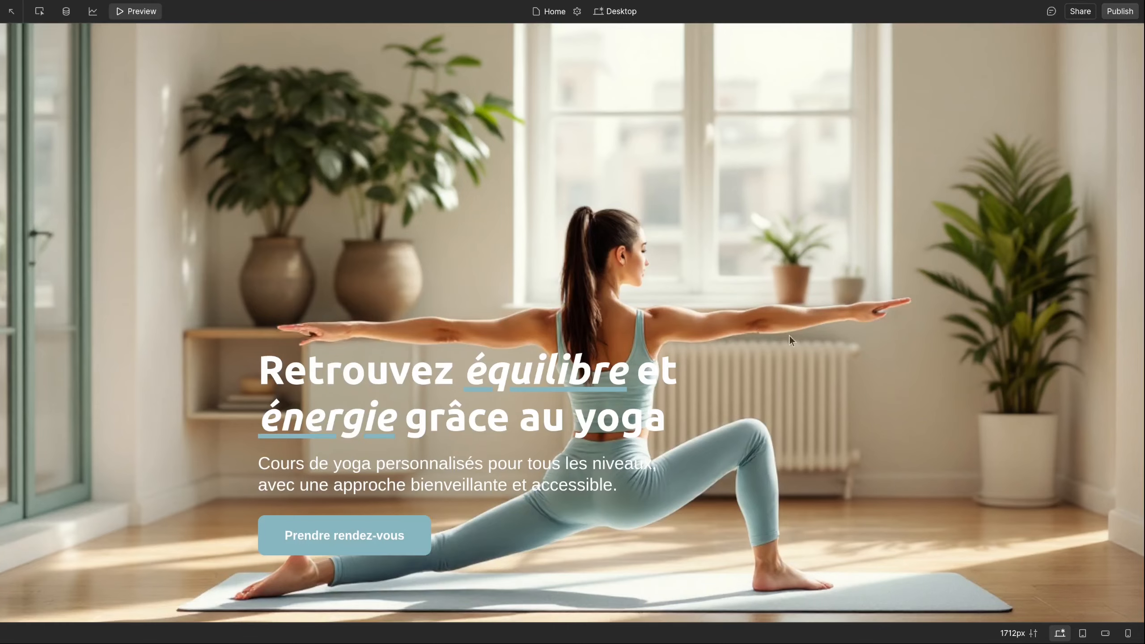
scroll(896, 323, down, 13)
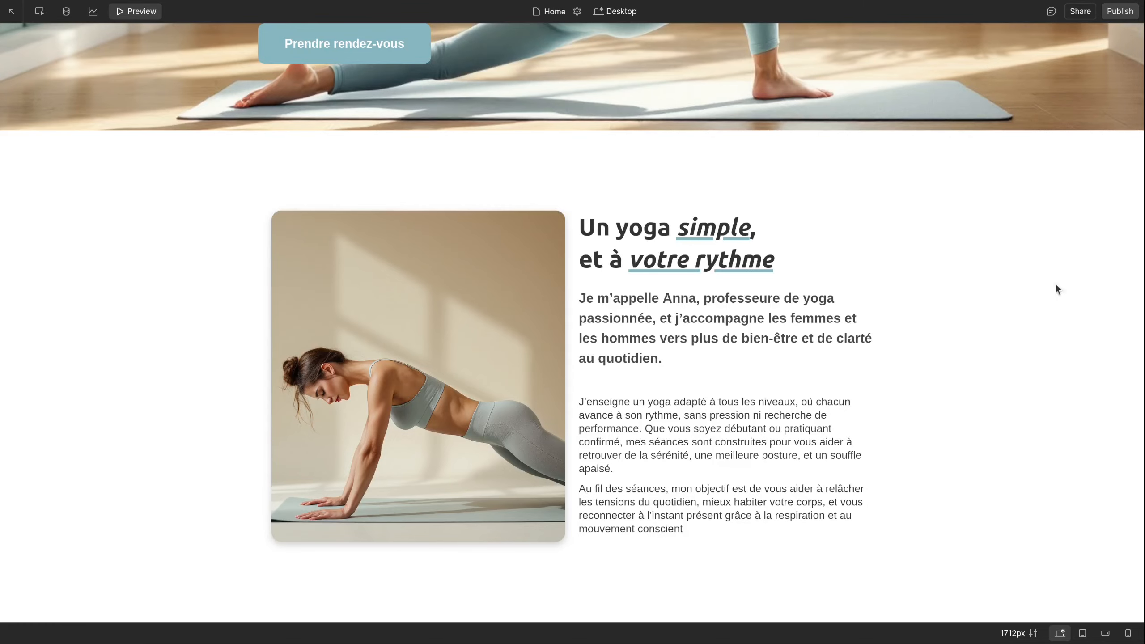
click(136, 11)
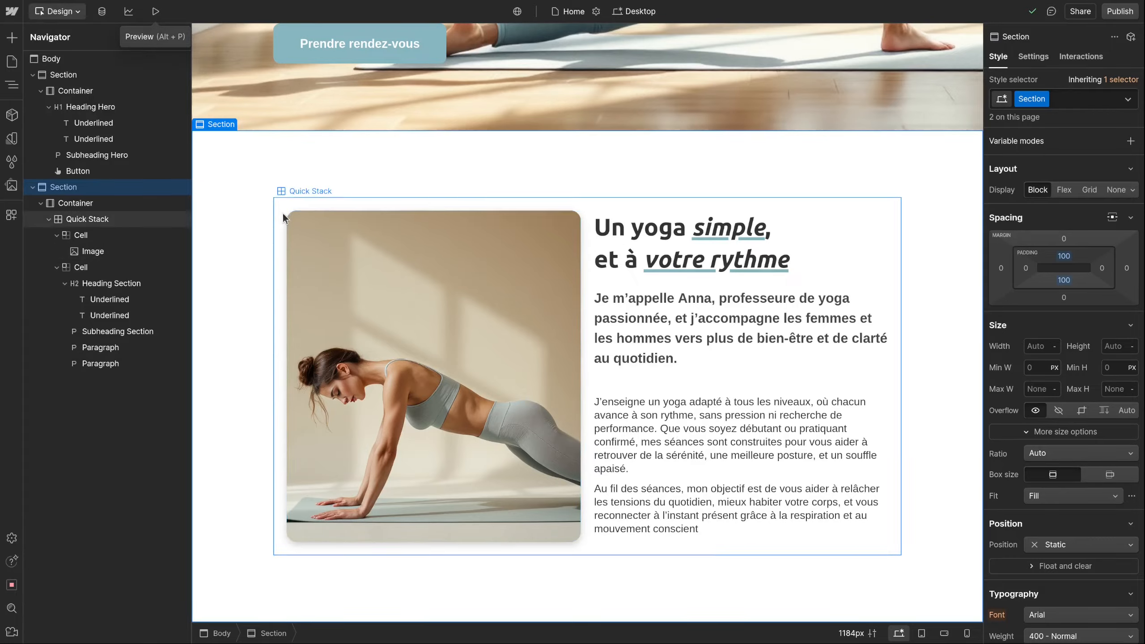
Set the top and left padding of the Quick Stack in the second section to 0 px.
click(282, 213)
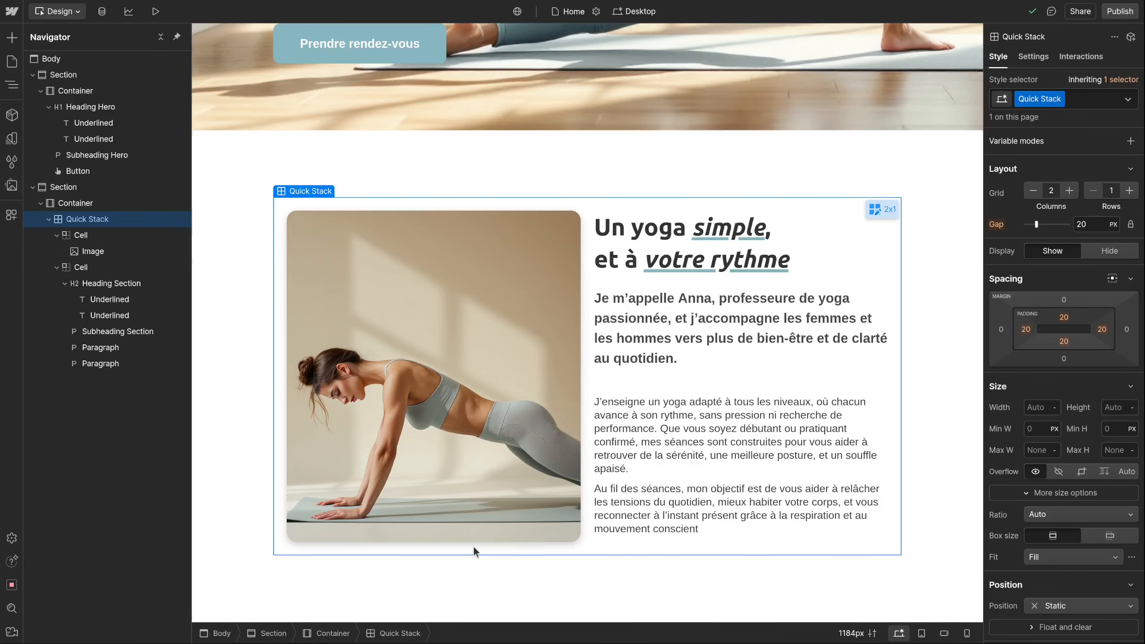
scroll(401, 368, up, 5)
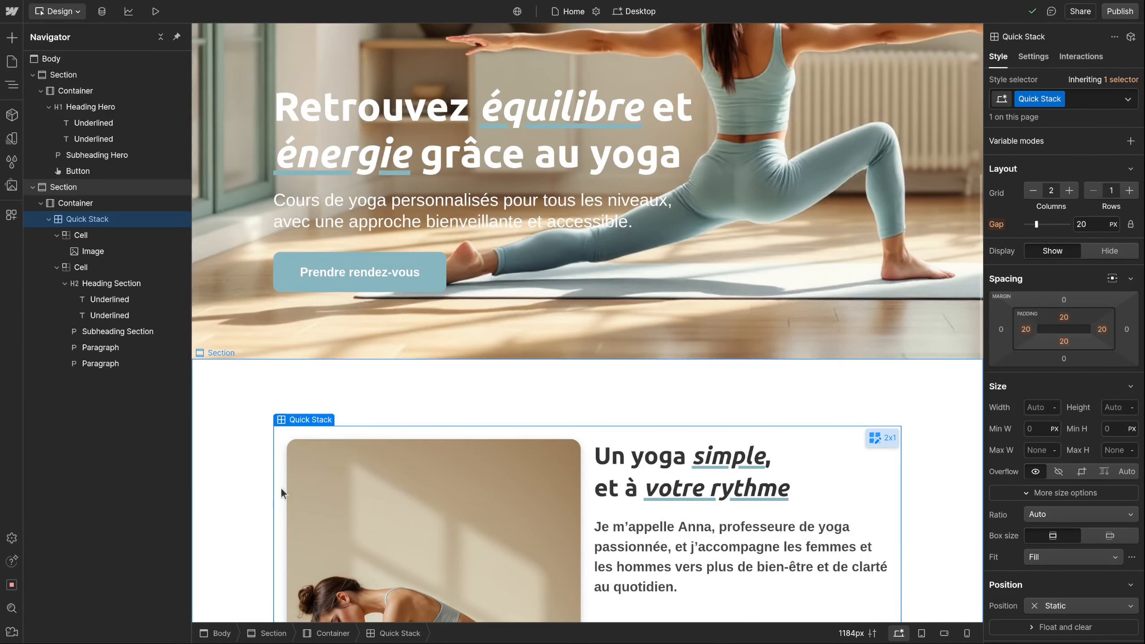
scroll(303, 316, down, 5)
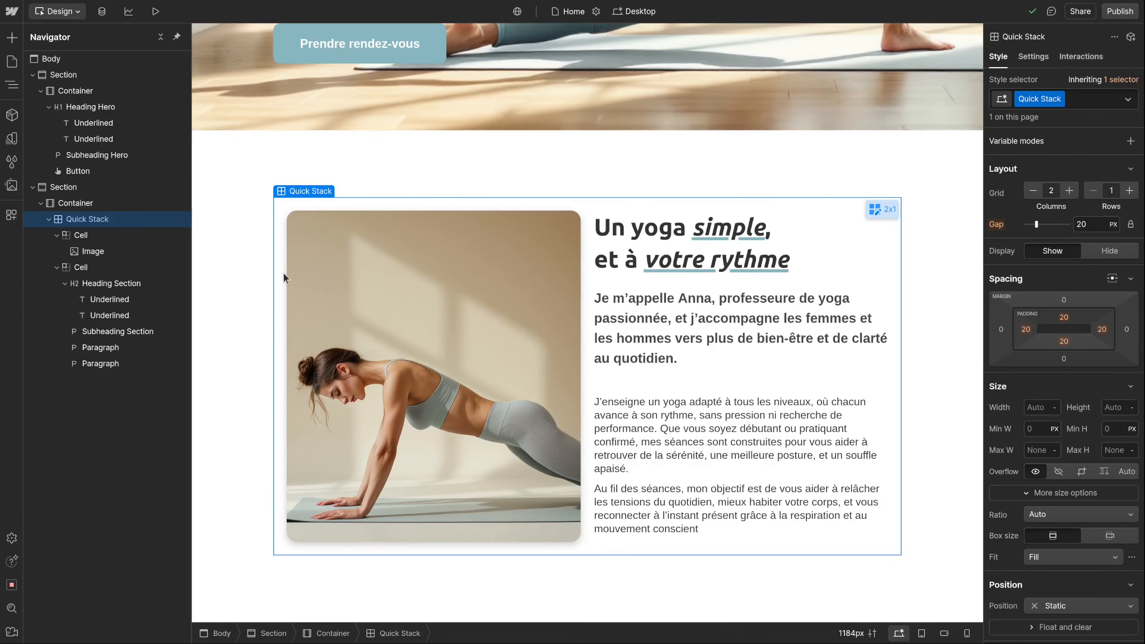
scroll(301, 284, up, 5)
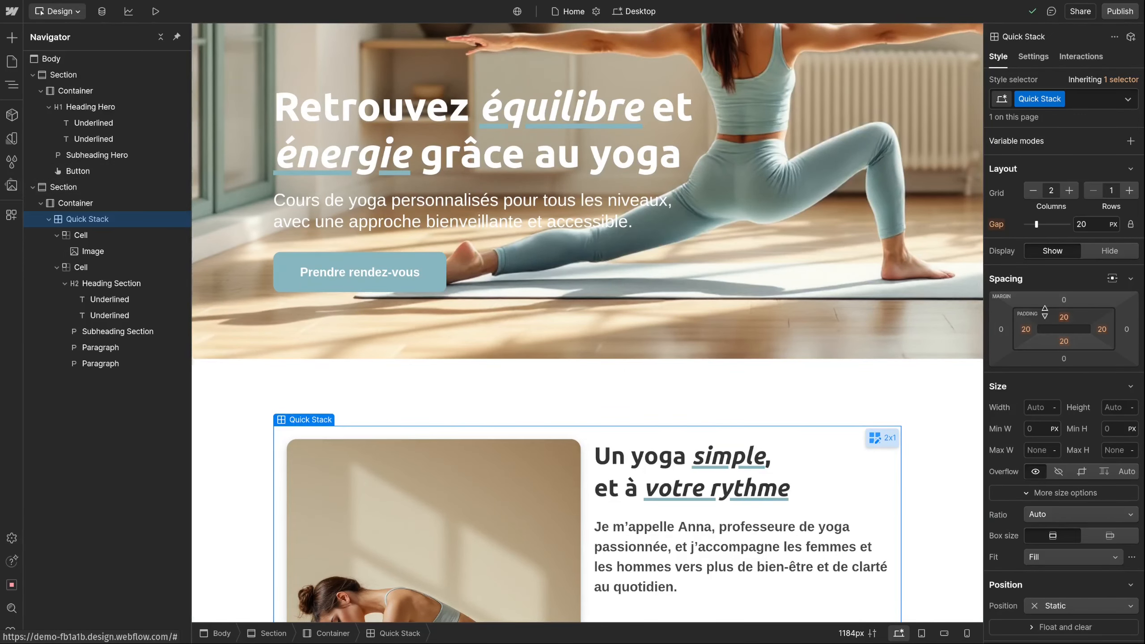
click(1068, 320)
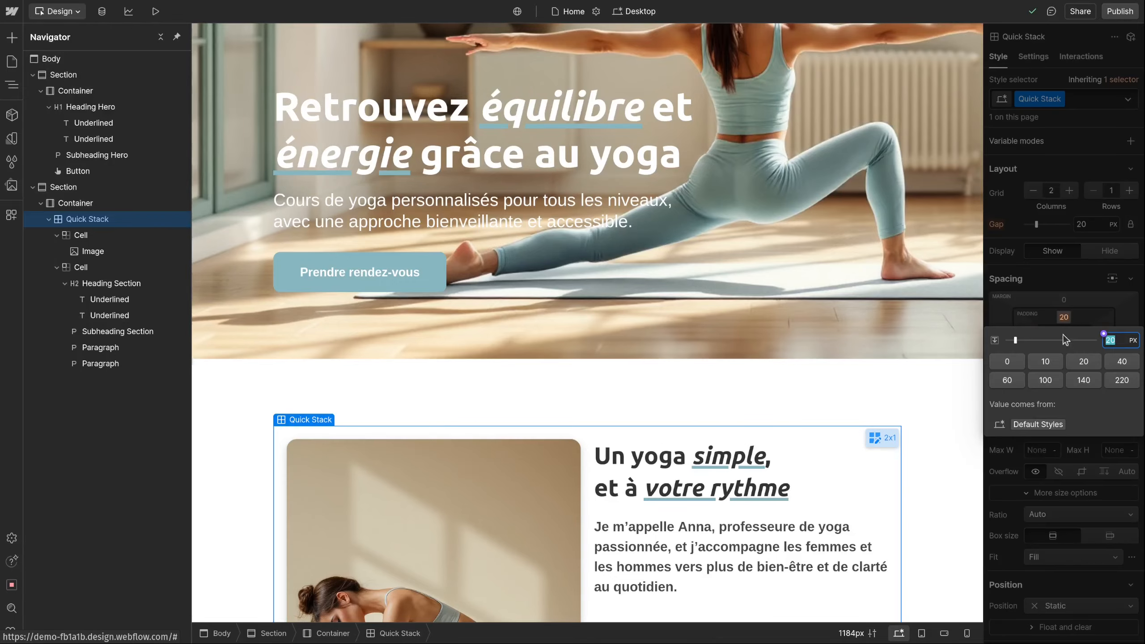
click(1015, 358)
click(1026, 330)
click(1007, 375)
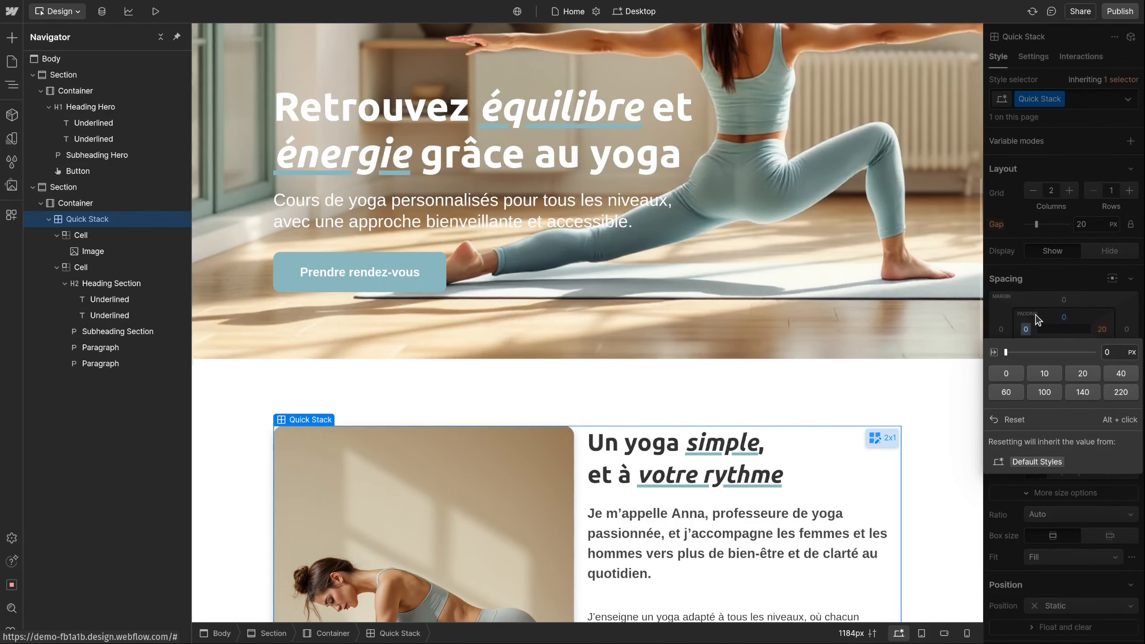
Set the right and bottom padding of the Quick Stack to 0 px.
click(1102, 330)
click(1008, 374)
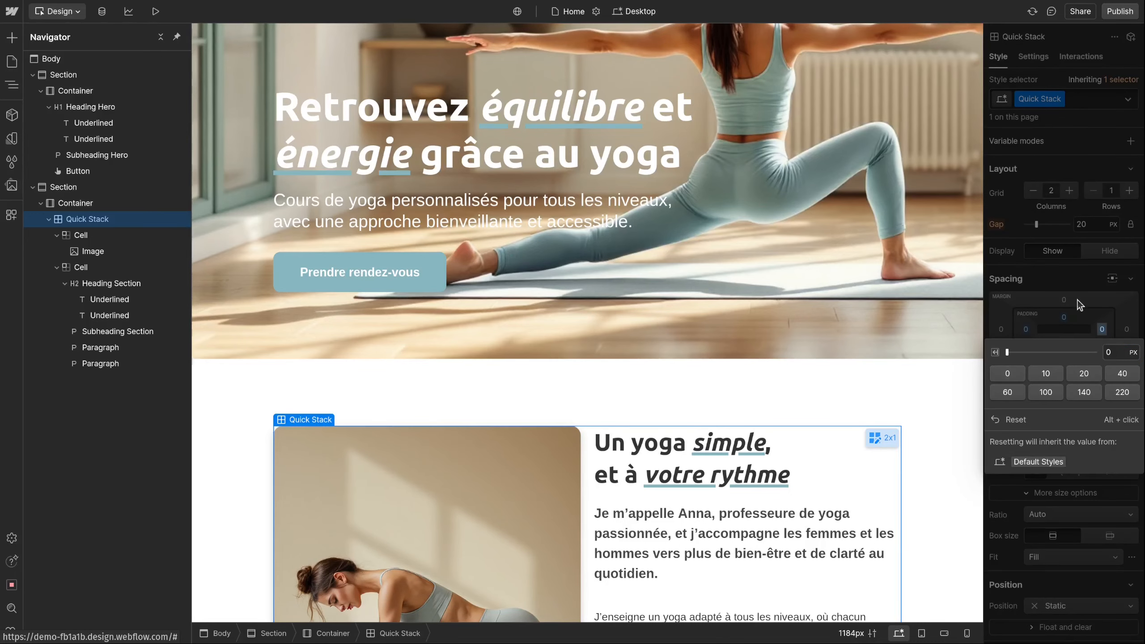
click(1065, 342)
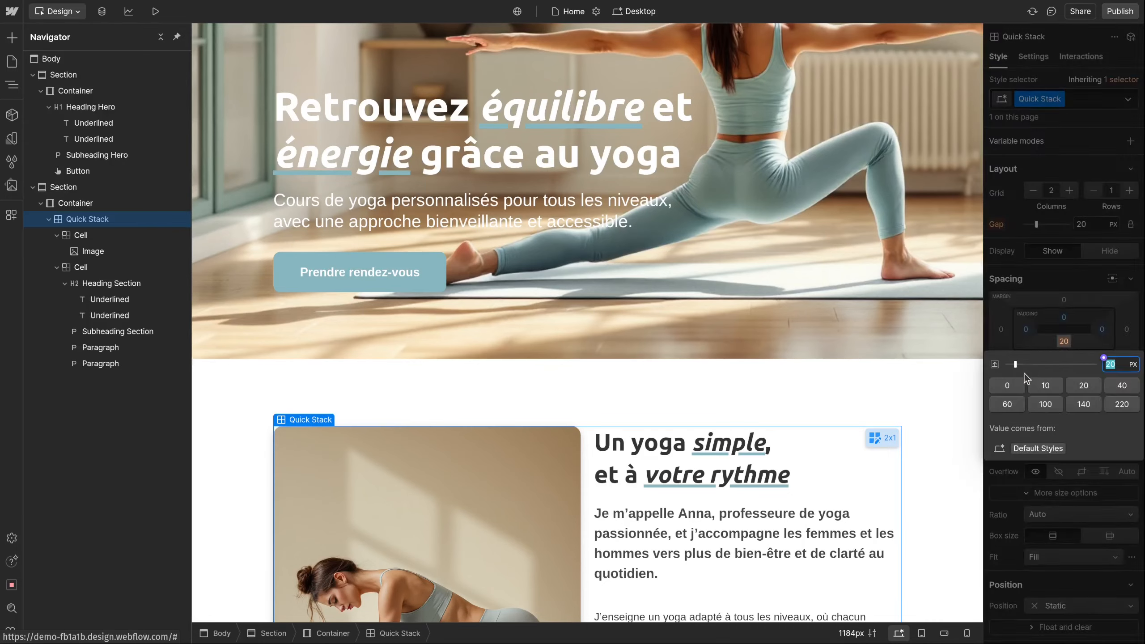
click(1008, 385)
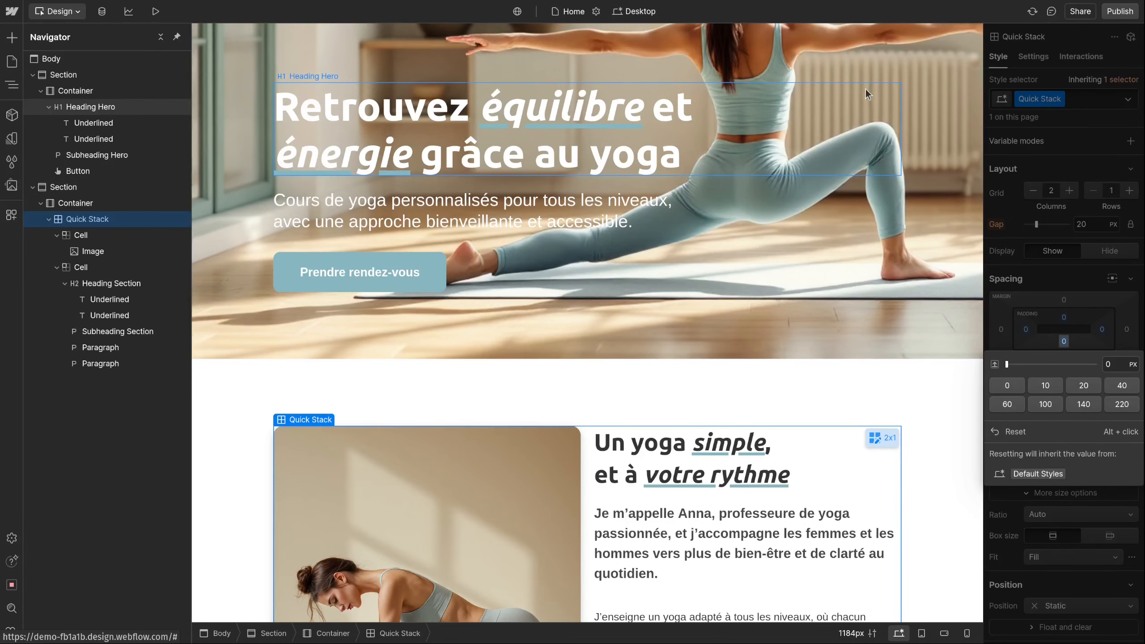
scroll(483, 423, down, 4)
scroll(482, 423, up, 2)
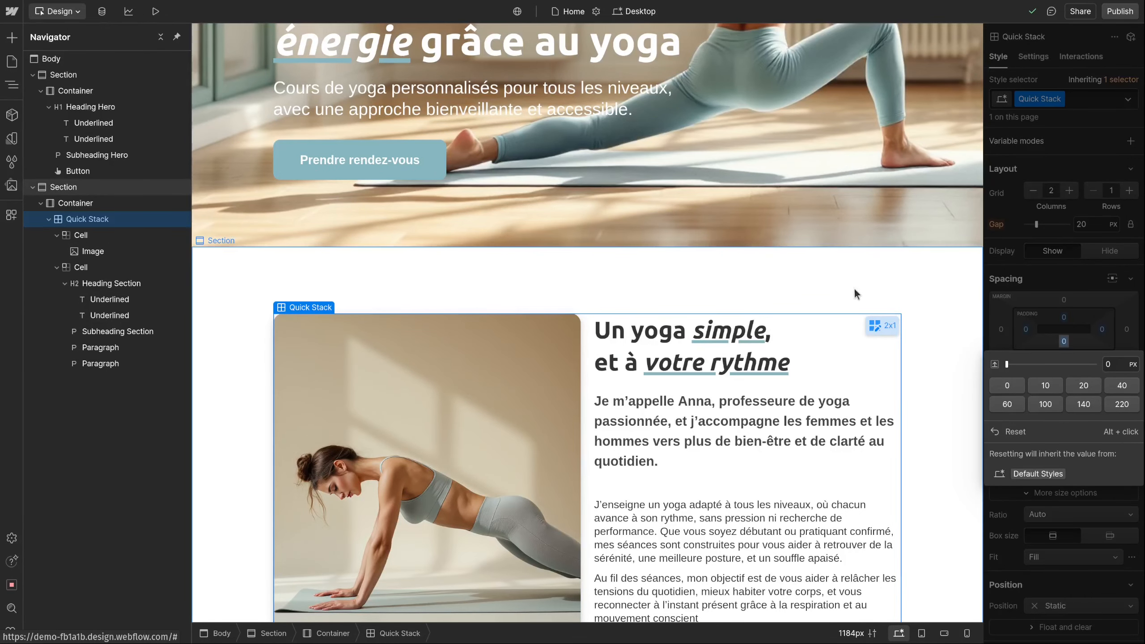
click(1061, 284)
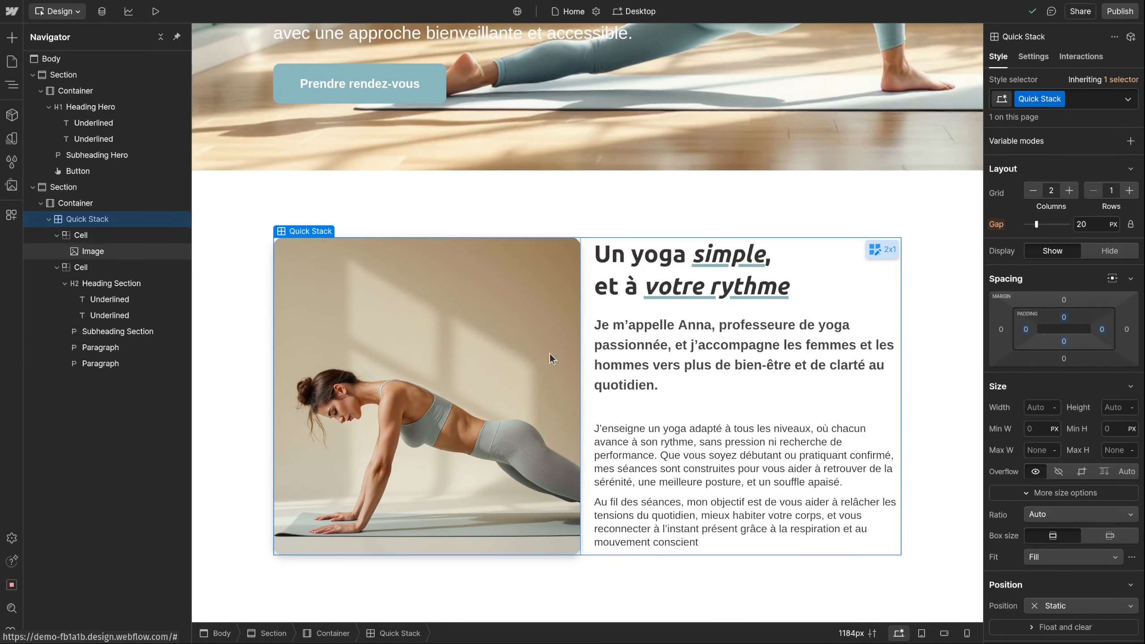
Widen the gap between the Quick Stack's two columns to 50 px in grid editing mode.
click(891, 251)
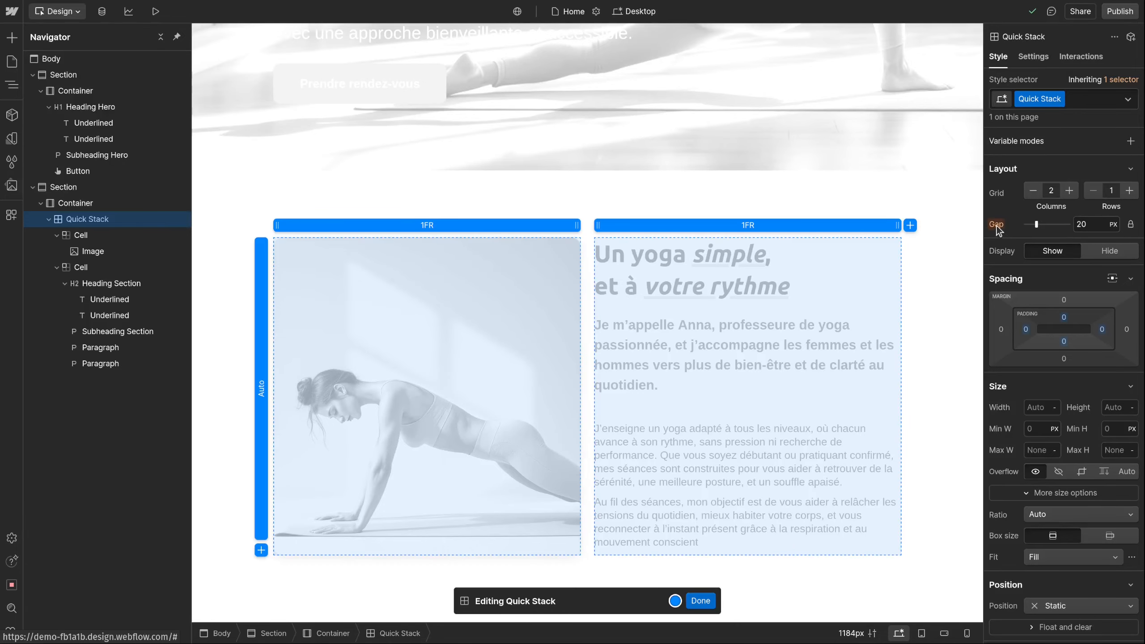
drag(587, 396, 607, 397)
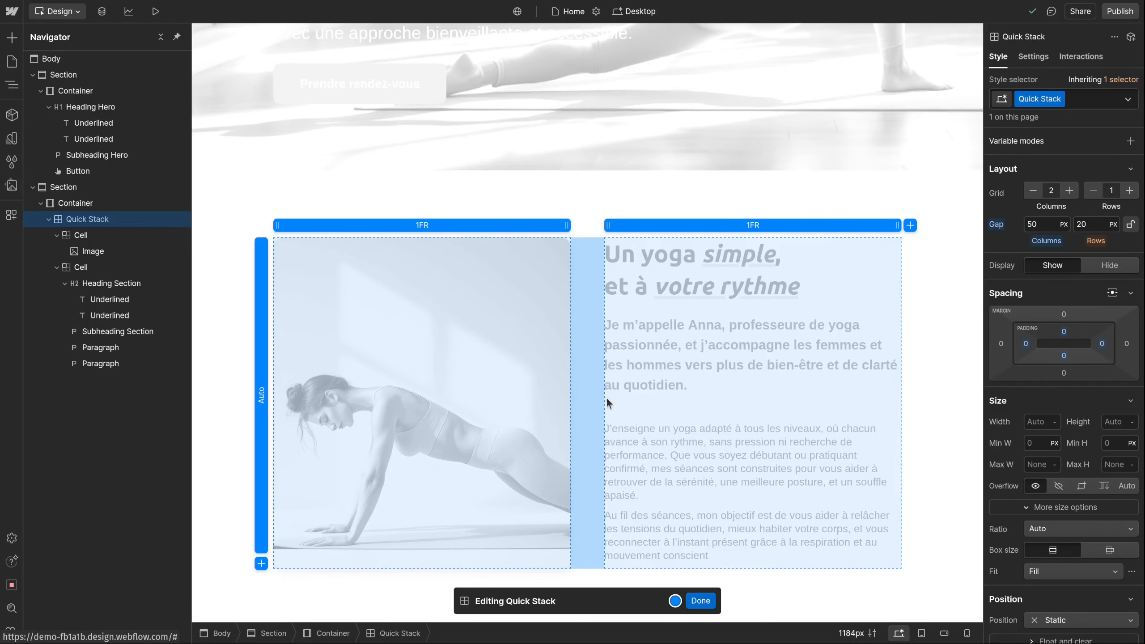
click(698, 601)
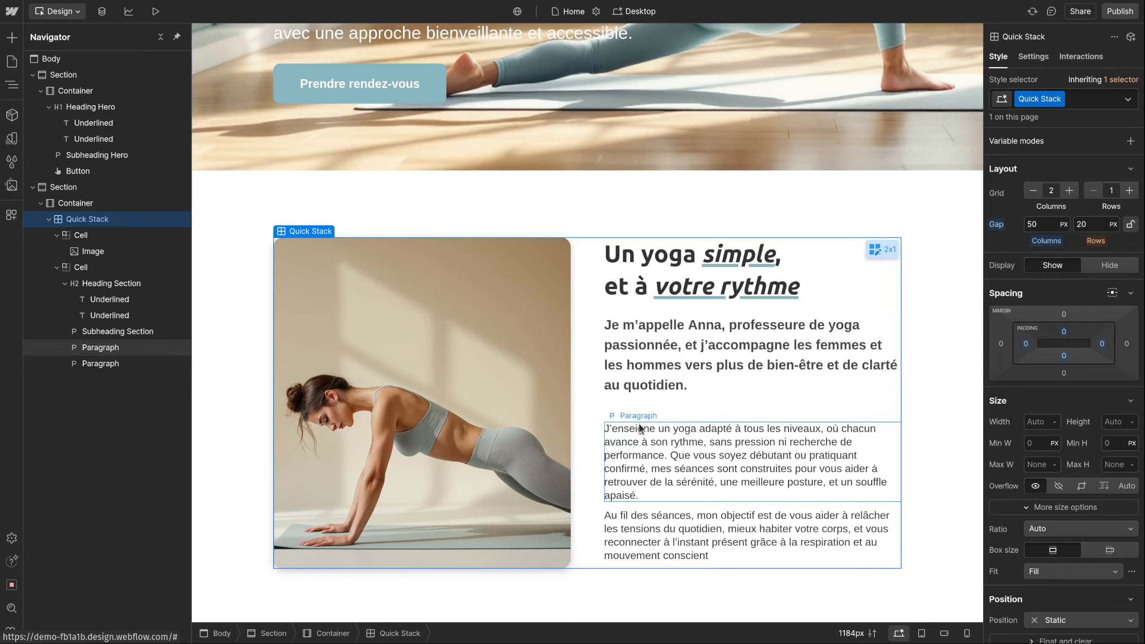
Set the section subheading's bottom margin to 30 px.
click(662, 379)
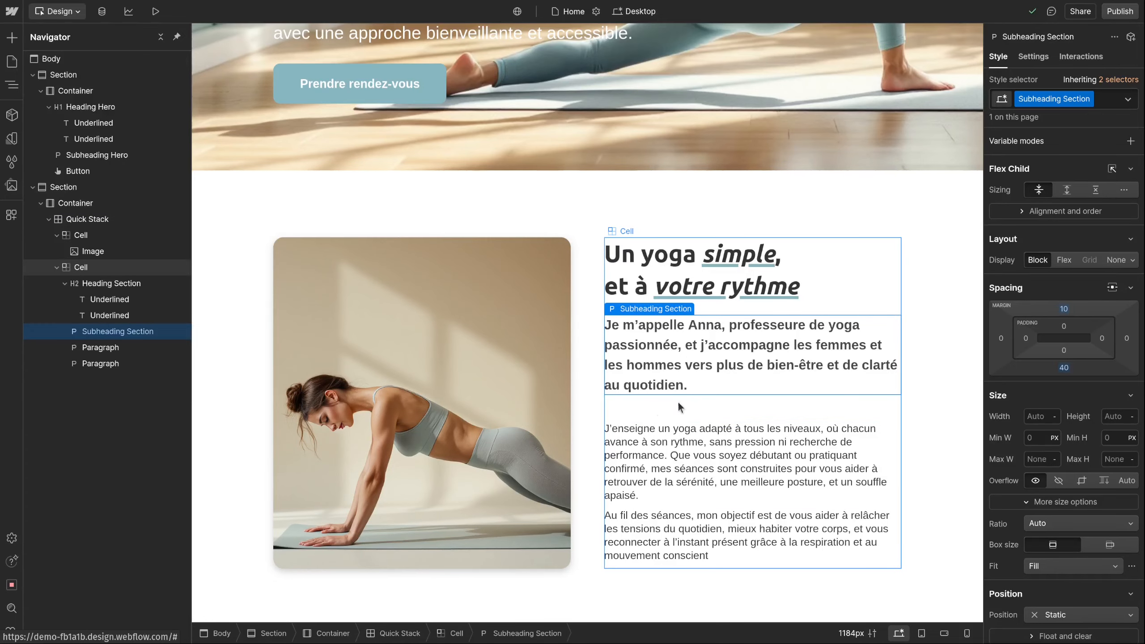
click(1073, 370)
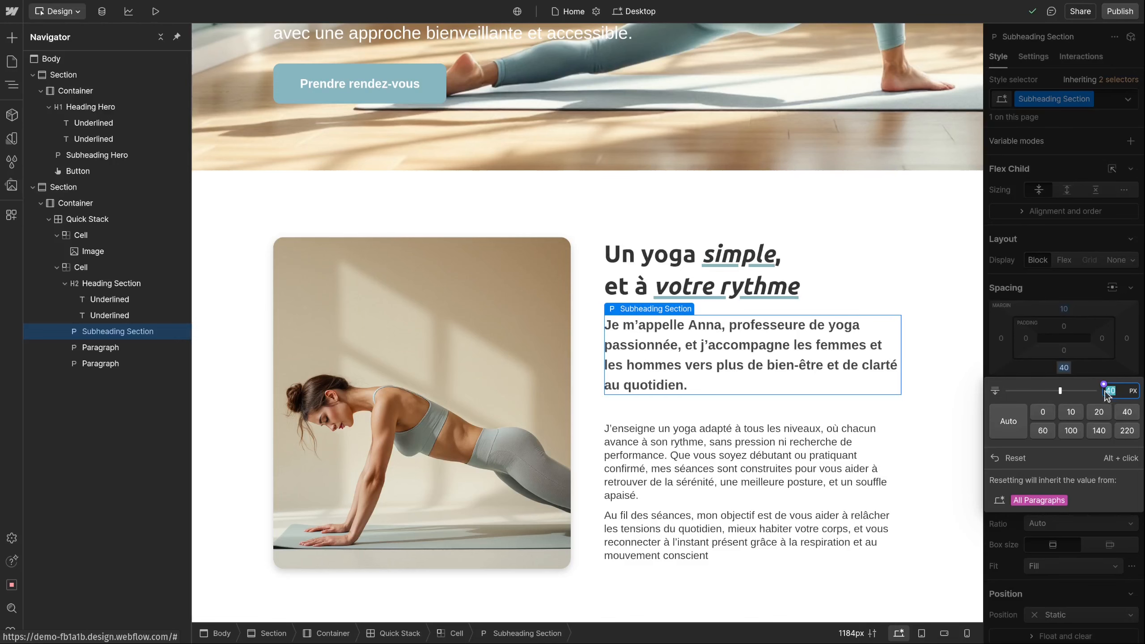
text(30)
key(Return)
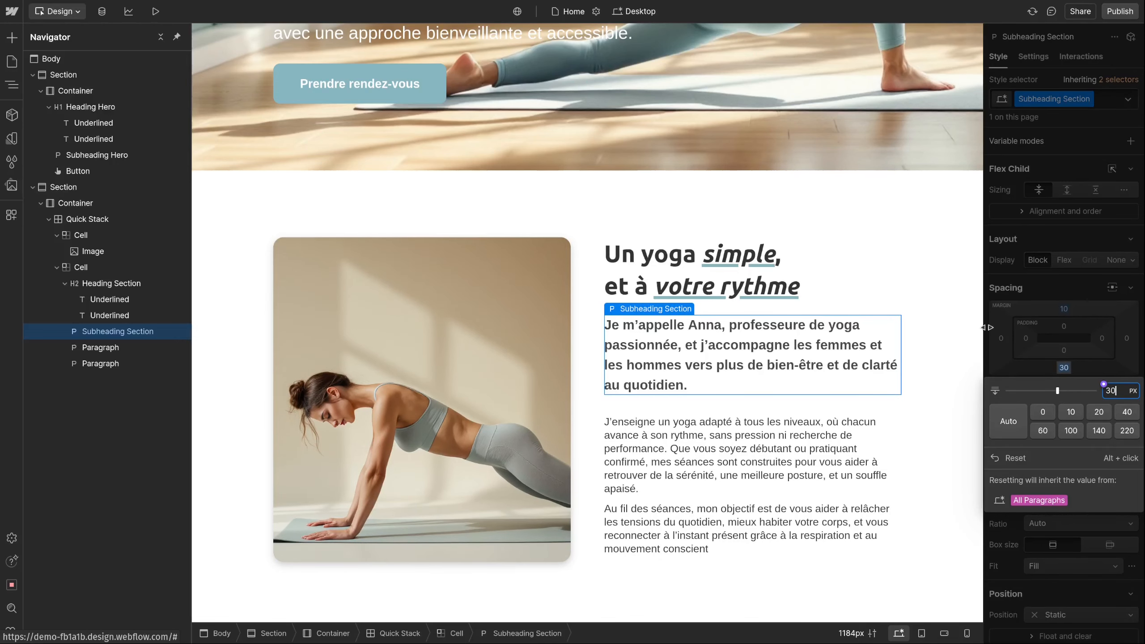
click(922, 347)
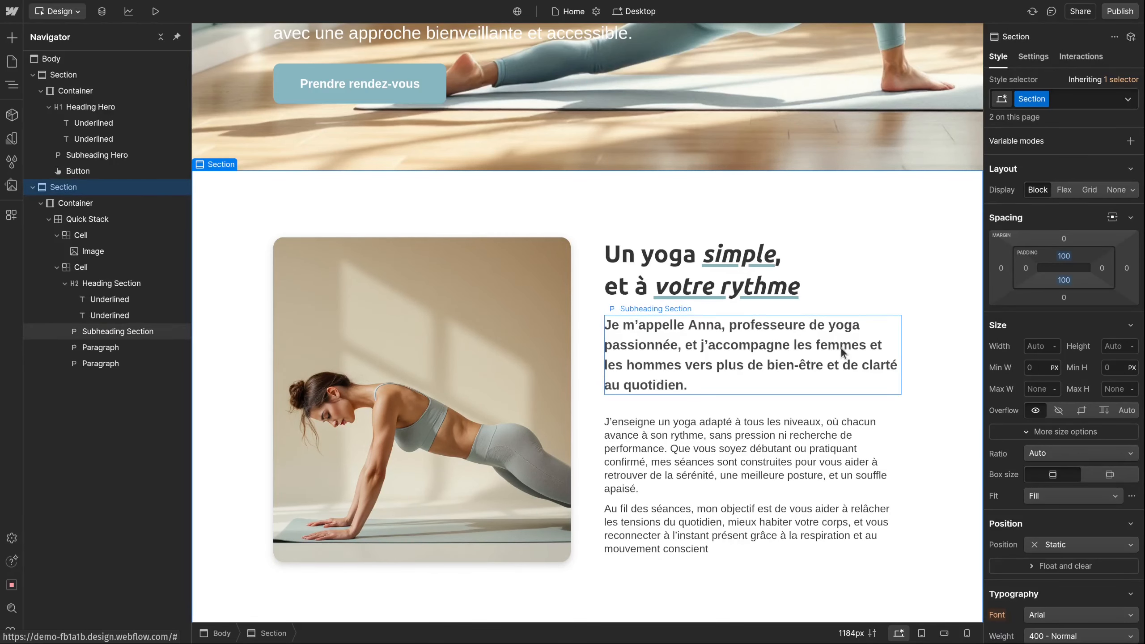